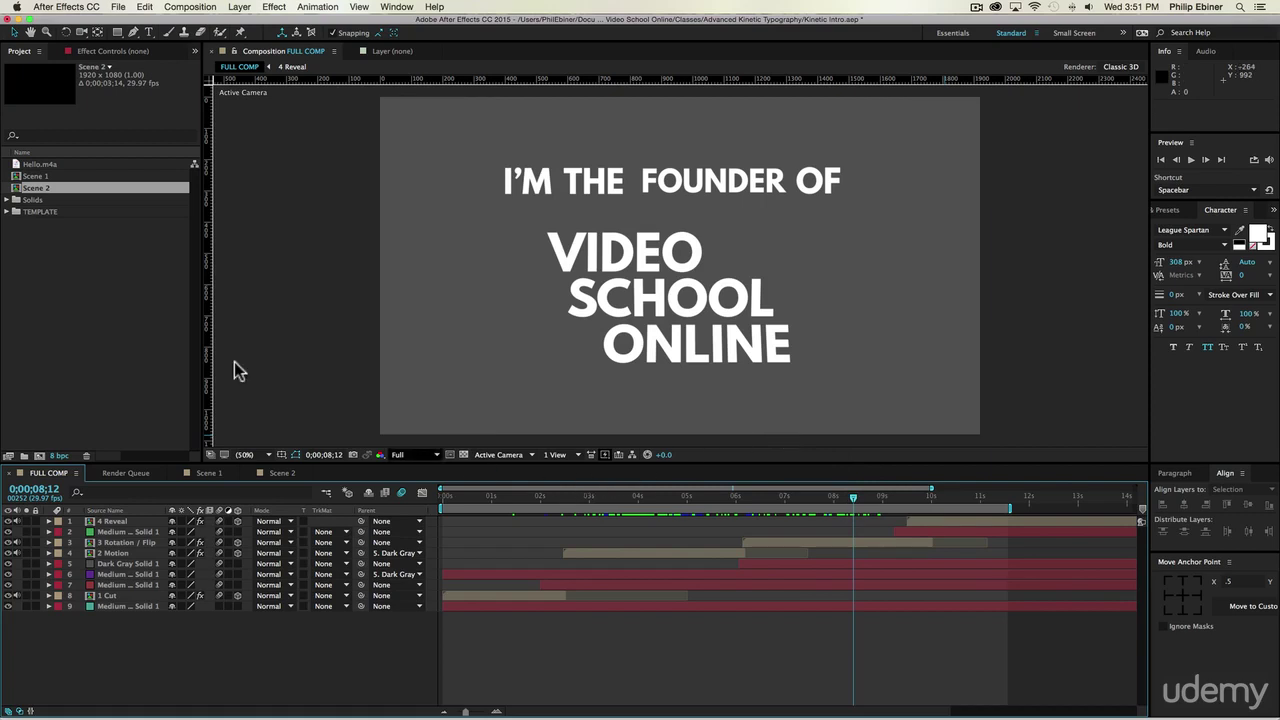
# Duplicate the Scene 2 composition and open the copy, Scene 3.
pyautogui.click(83, 283)
pyautogui.click(40, 188)
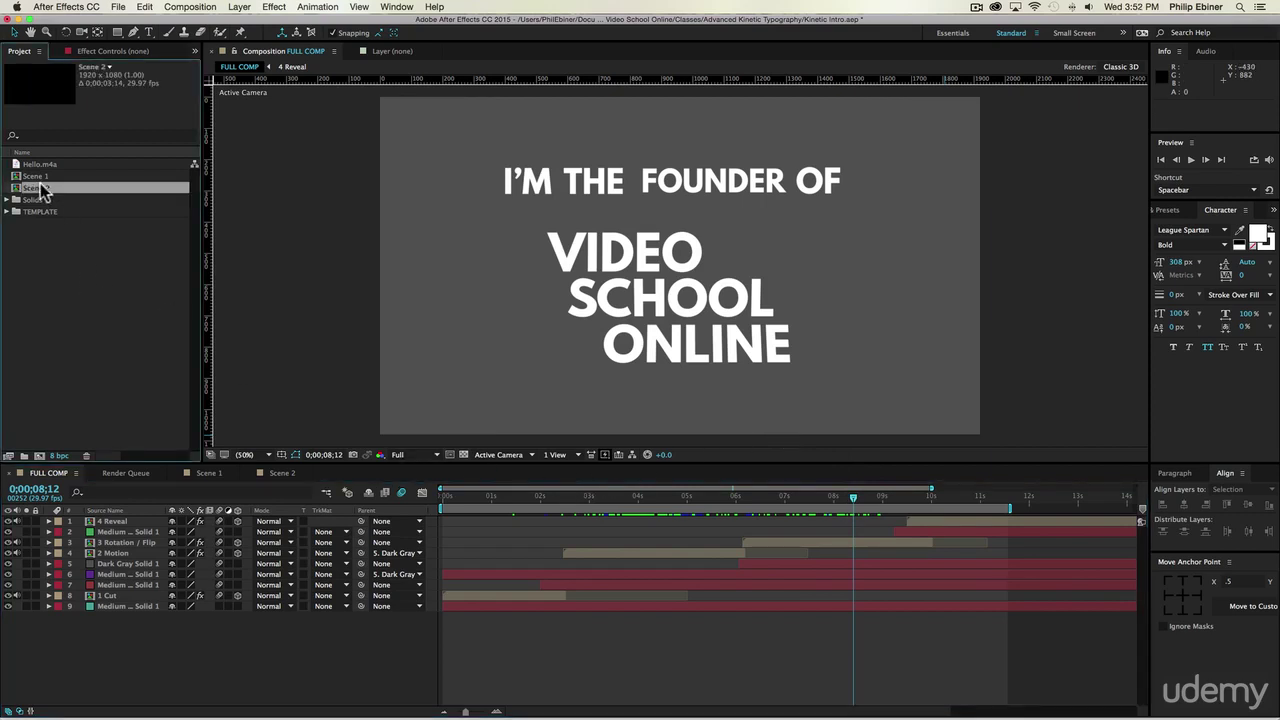
pyautogui.press('super+d')
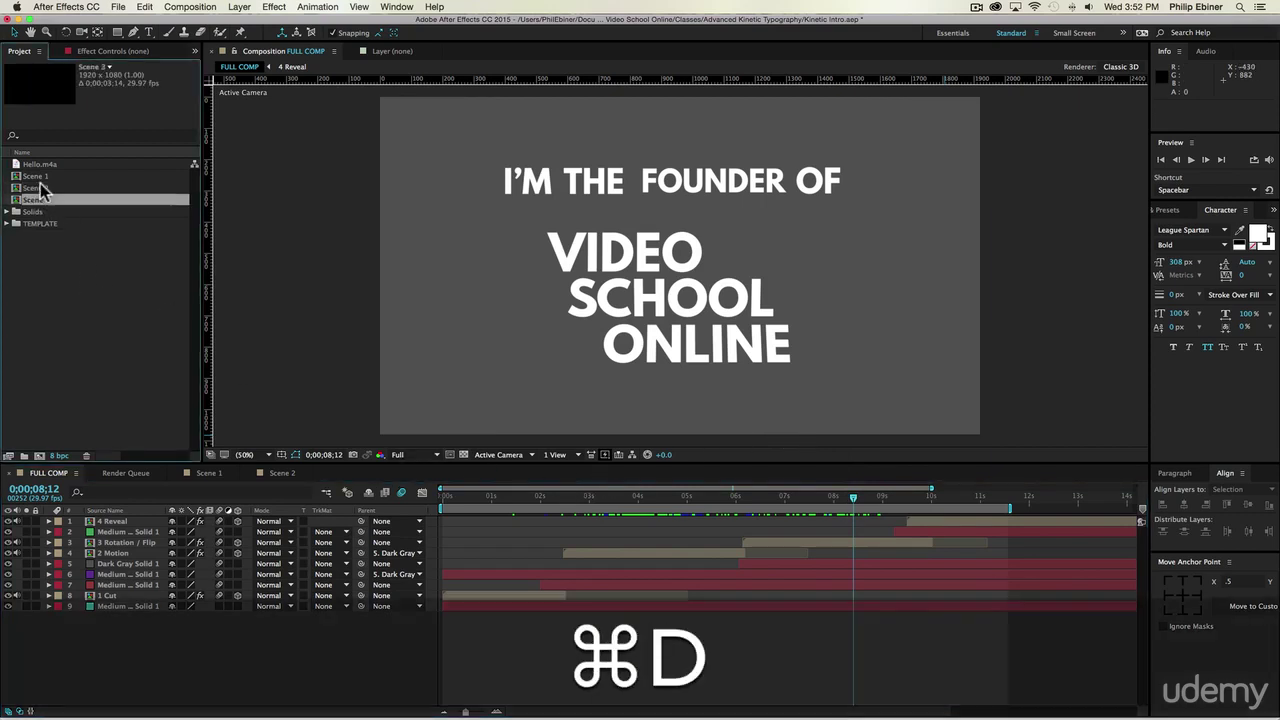
pyautogui.doubleClick(24, 200)
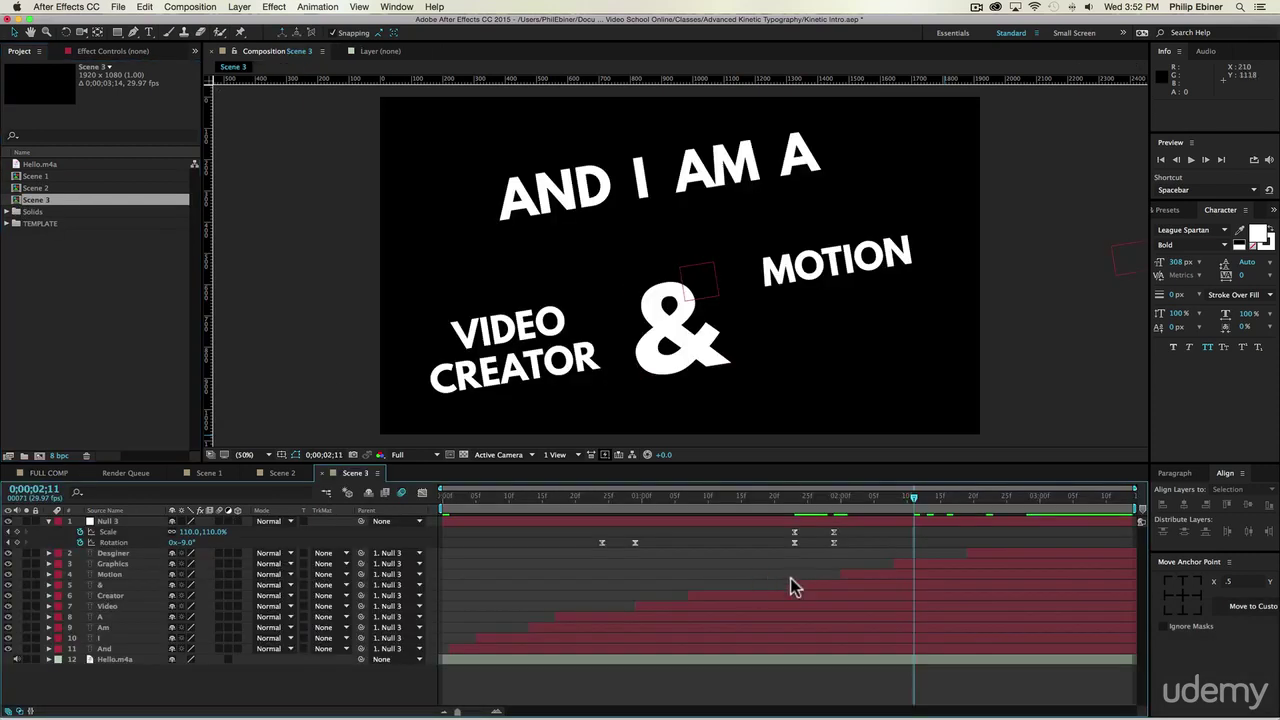
# Delete all text layers and the null from Scene 3, keeping only the Hello.m4a audio layer.
pyautogui.click(773, 647)
pyautogui.keyDown('shift'); pyautogui.click(823, 527); pyautogui.keyUp('shift')
pyautogui.press('BackSpace')
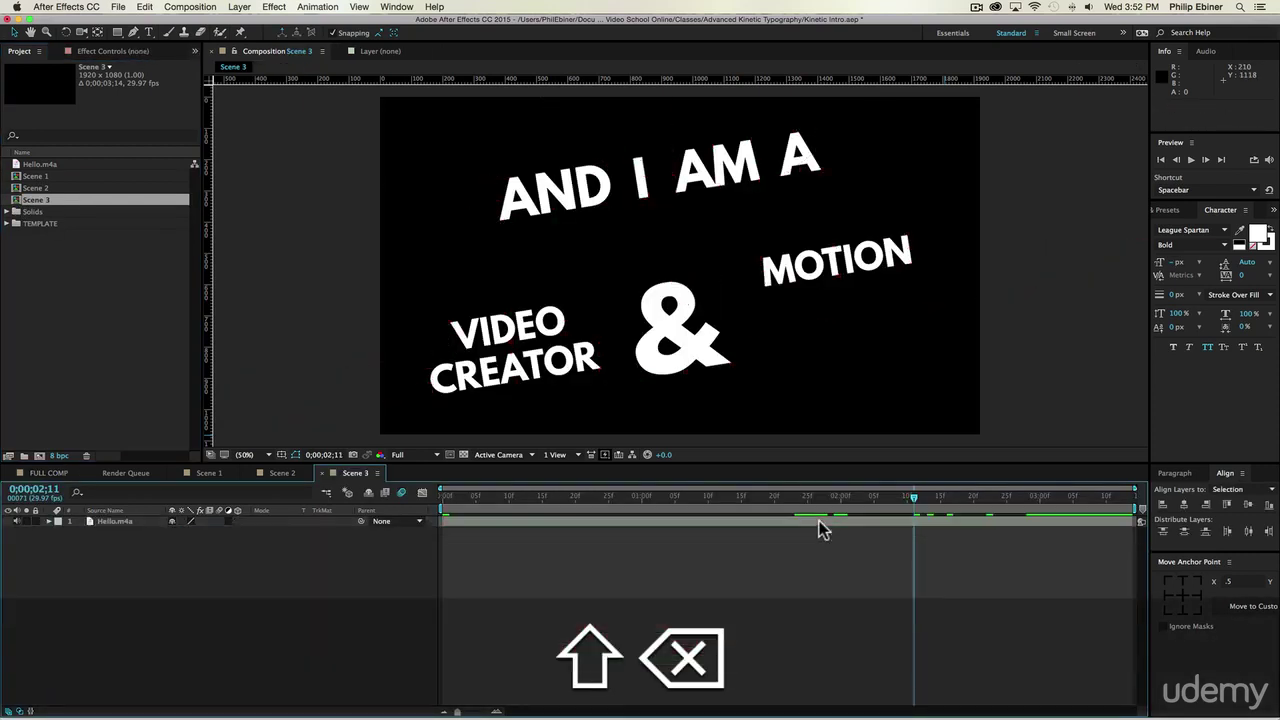
# Reveal the Hello.m4a waveform and shift the audio layer so it spans from −0;00;03;22 to 0;00;04;06.
pyautogui.click(870, 520)
pyautogui.press('l')
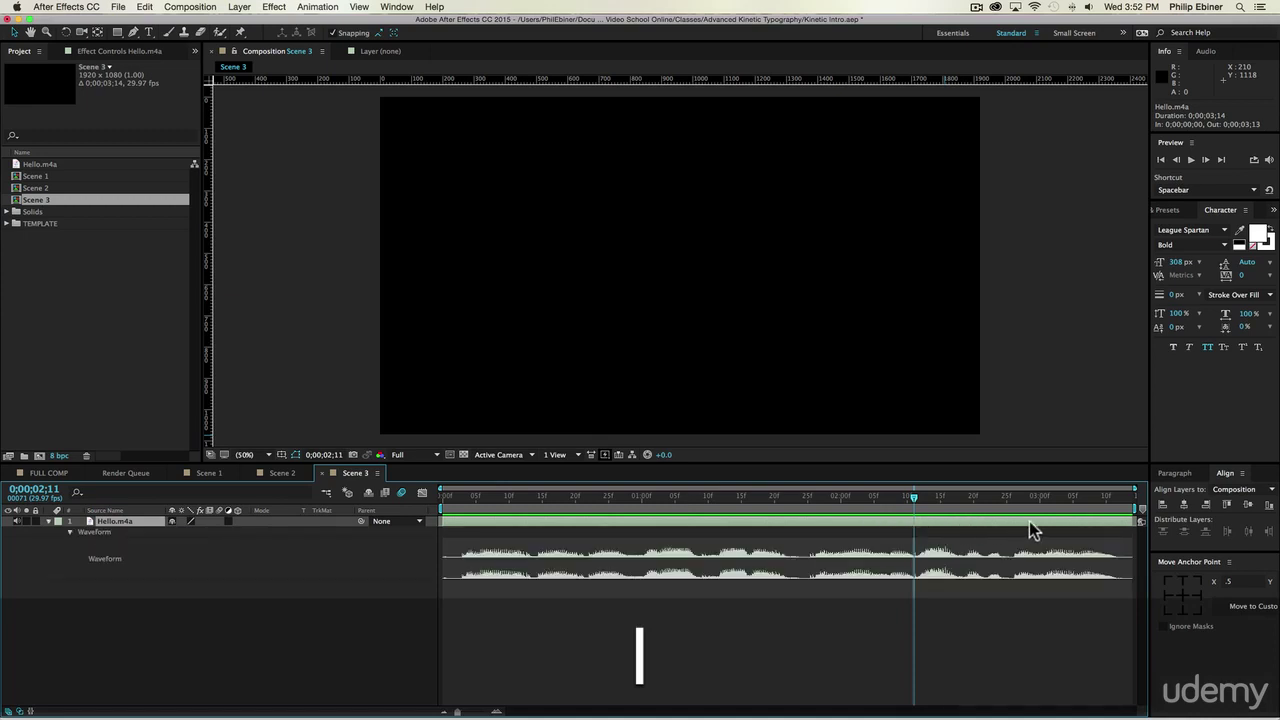
pyautogui.moveTo(1133, 520); pyautogui.dragTo(1265, 551)
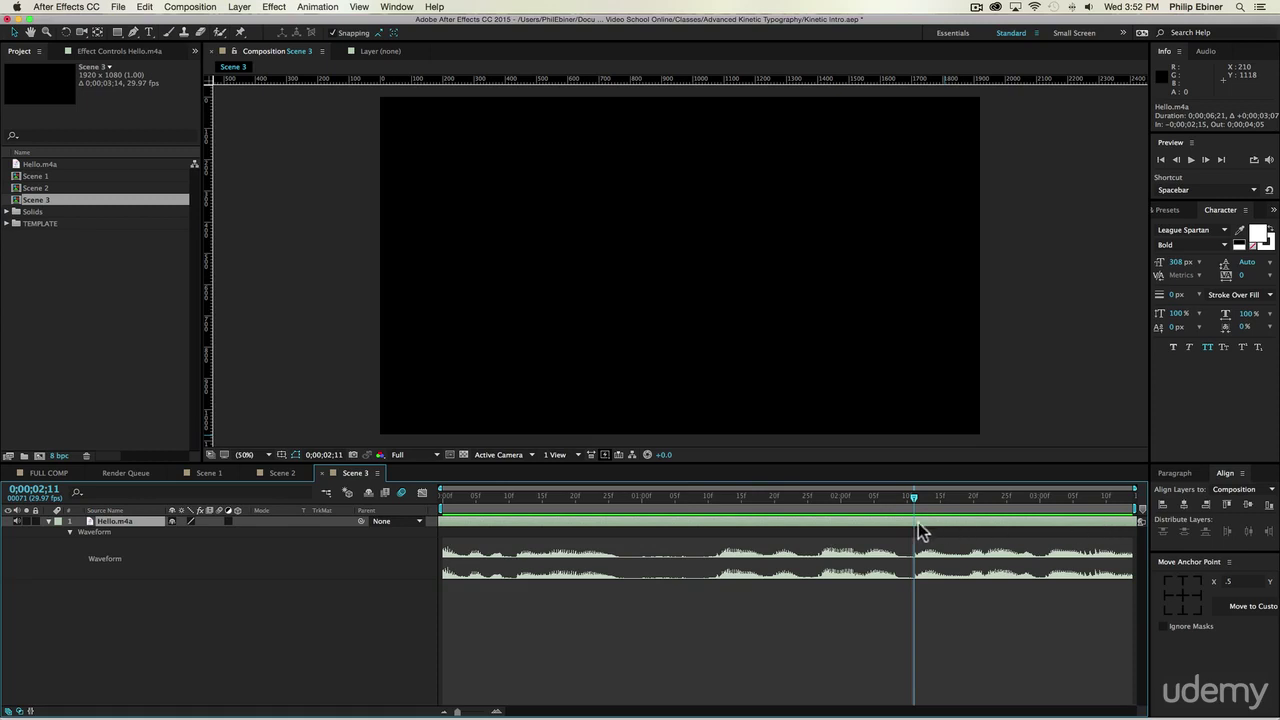
pyautogui.moveTo(918, 522); pyautogui.dragTo(716, 519)
pyautogui.moveTo(1026, 522); pyautogui.dragTo(1275, 532)
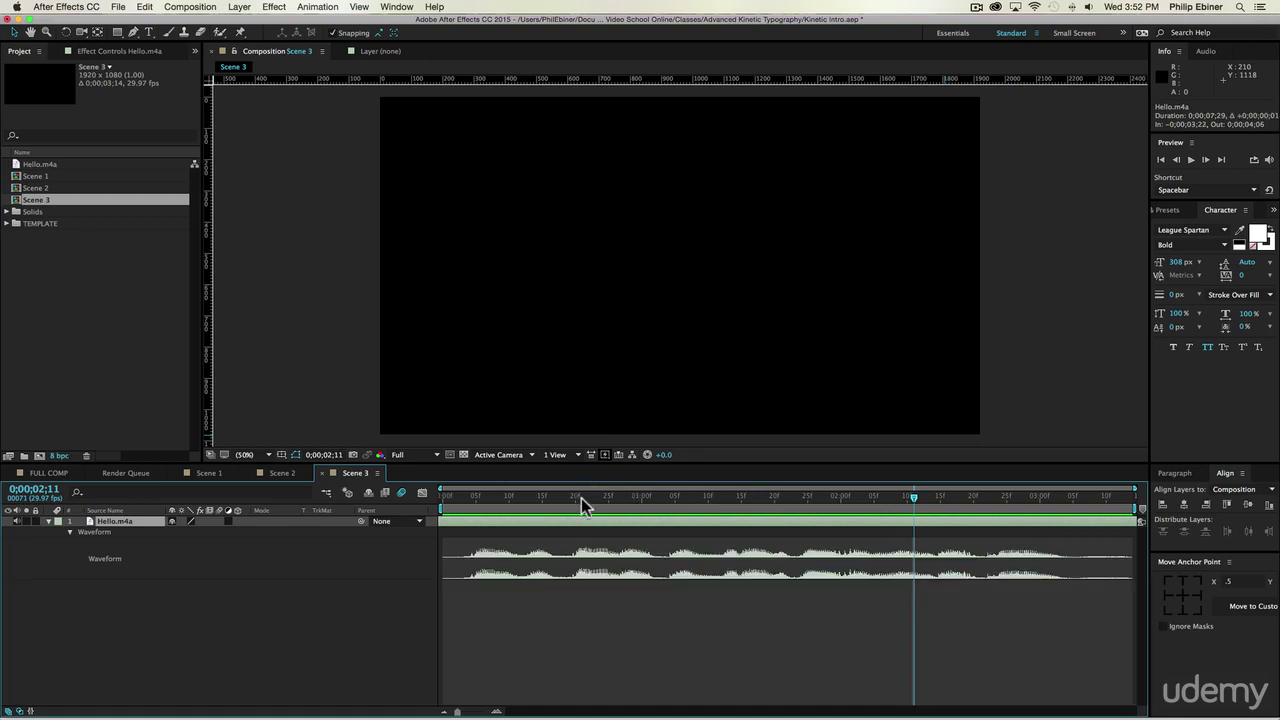
# Trim Scene 3 to a work area lasting 0;00;03;07, where the phrase ends, and preview its audio.
pyautogui.click(1087, 500)
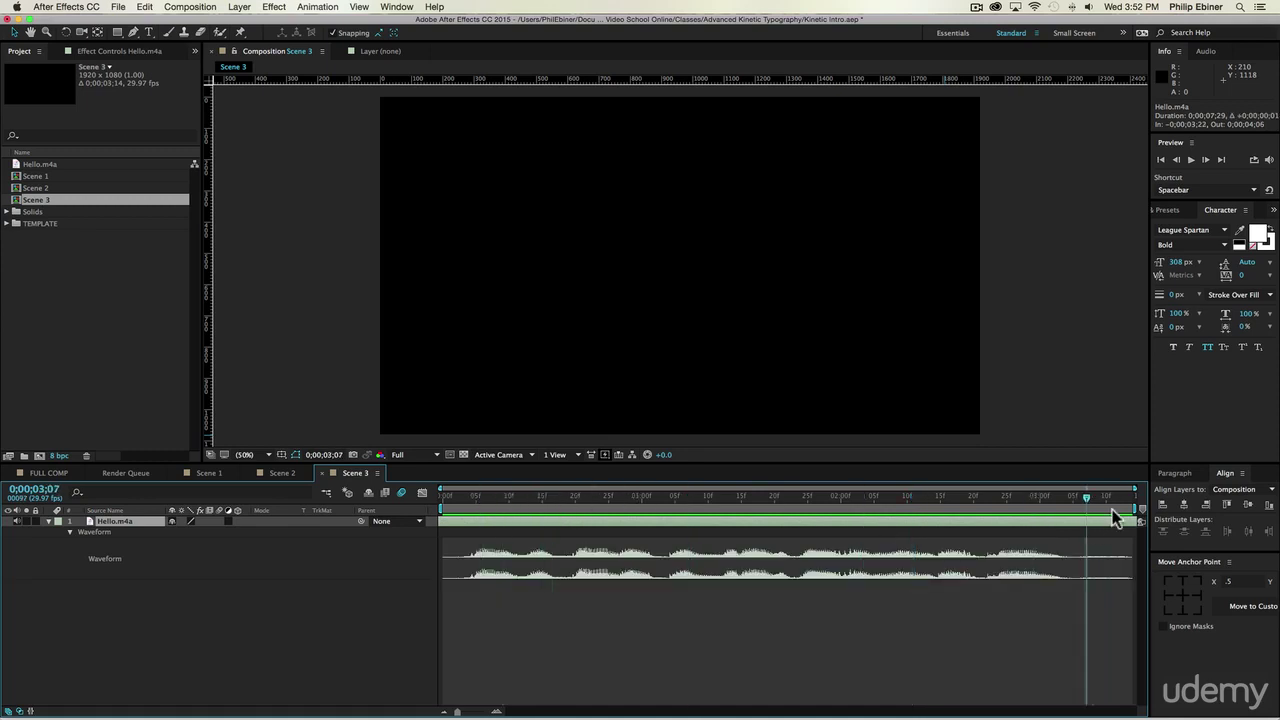
pyautogui.moveTo(1138, 507); pyautogui.dragTo(1090, 508)
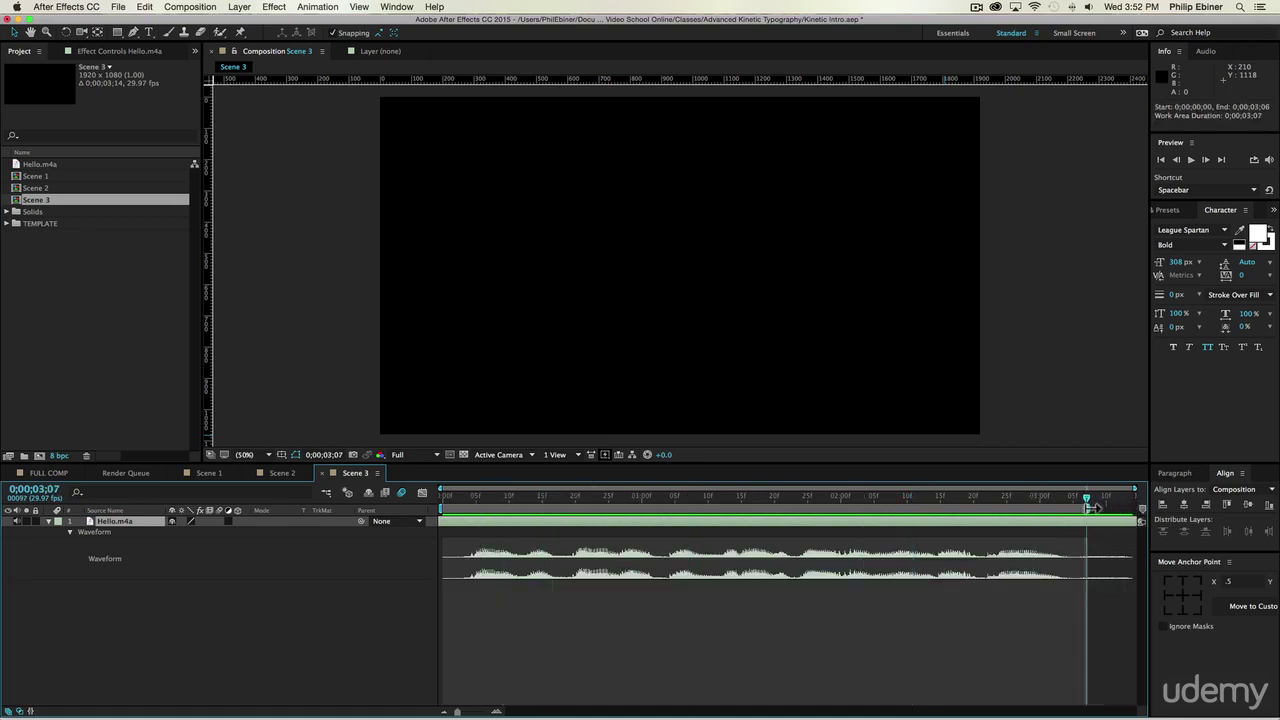
pyautogui.click(199, 8)
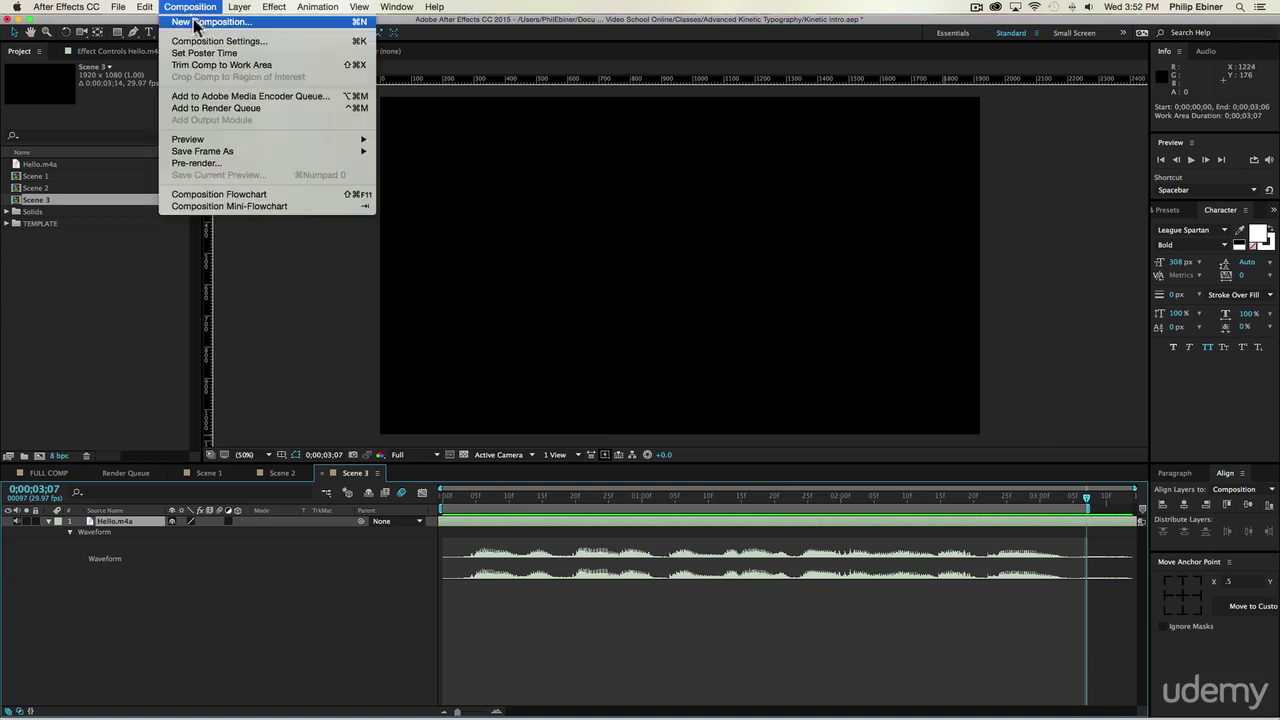
pyautogui.click(221, 66)
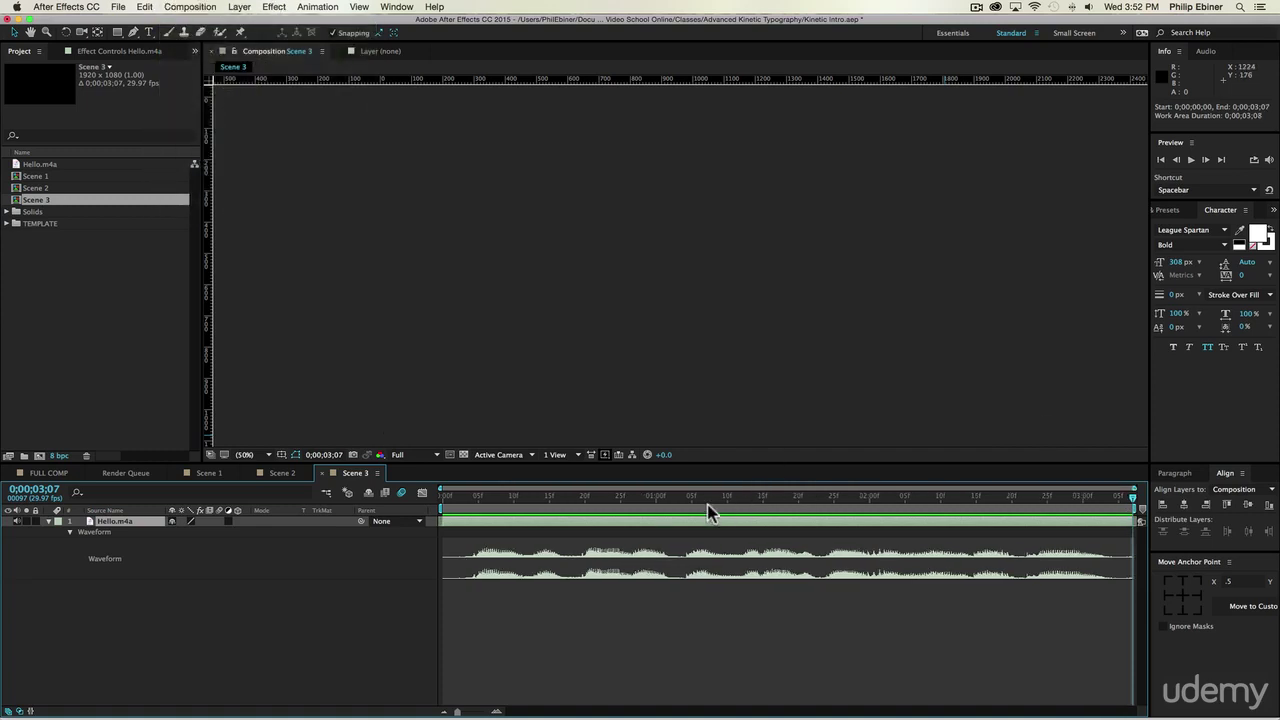
pyautogui.click(707, 504)
pyautogui.press('space')
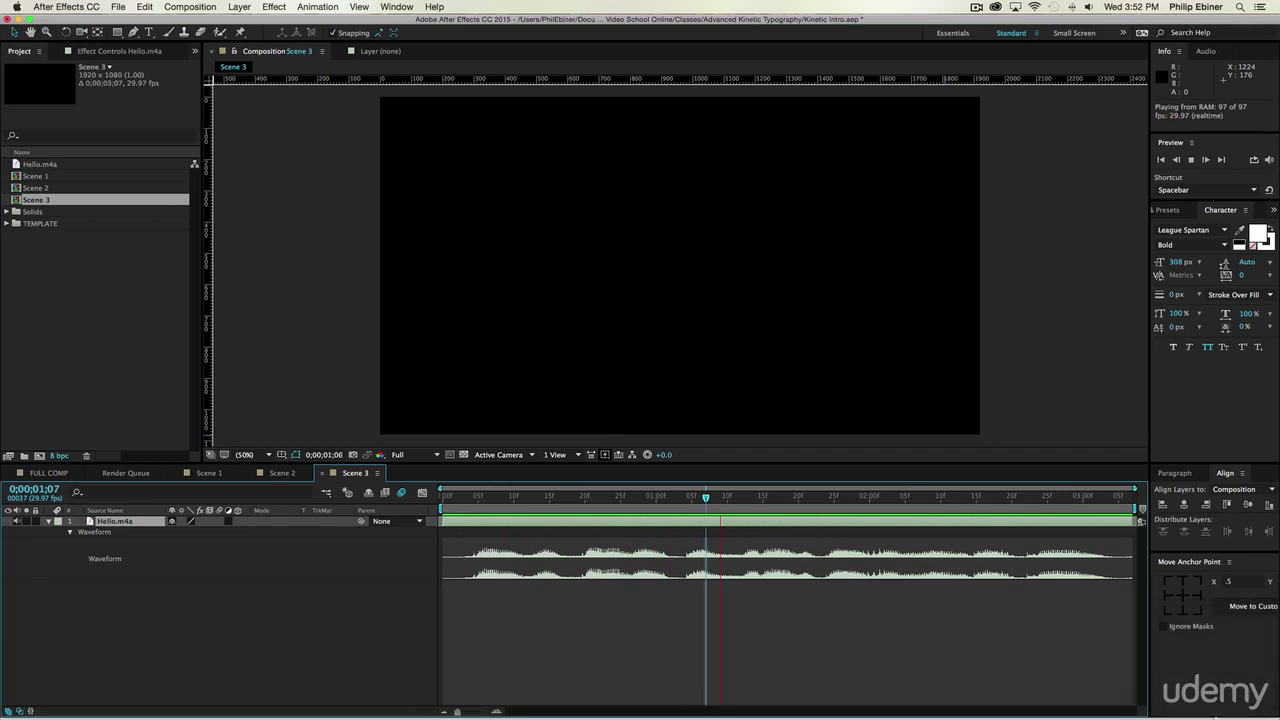
pyautogui.press('space')
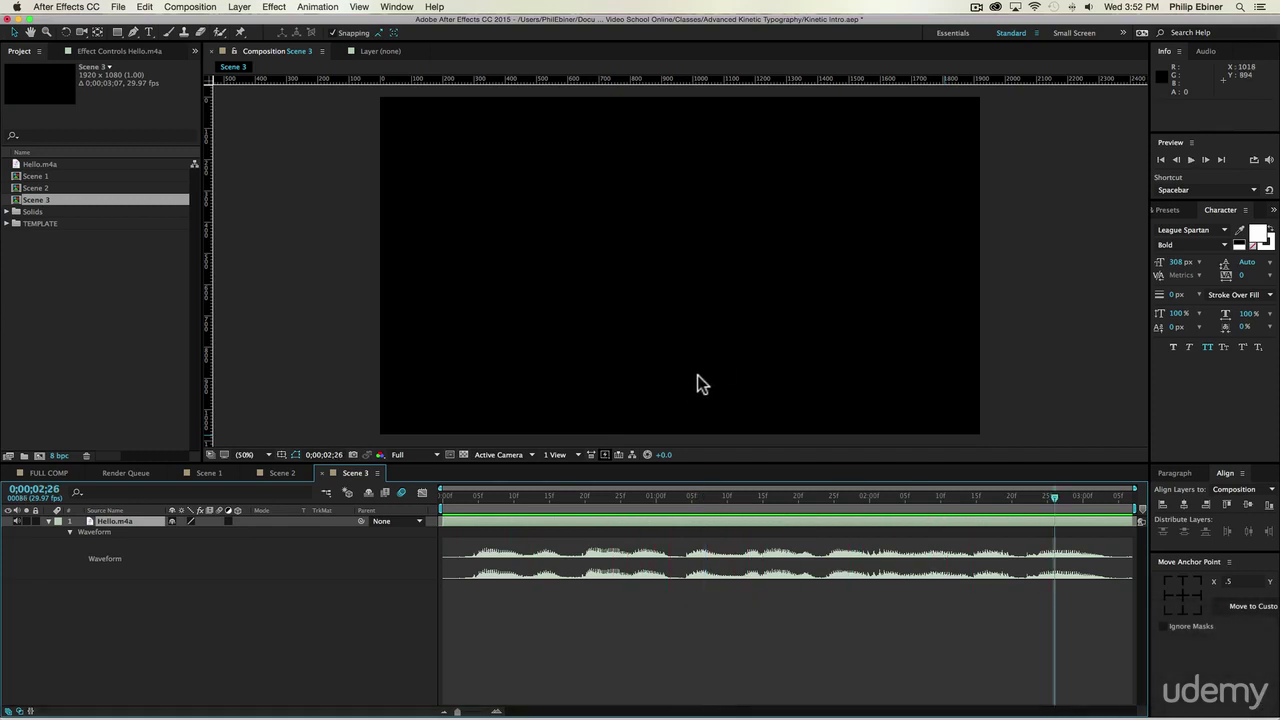
# Add the text layer "I'm" near the upper part of the frame with a font size of 150 px.
pyautogui.click(150, 32)
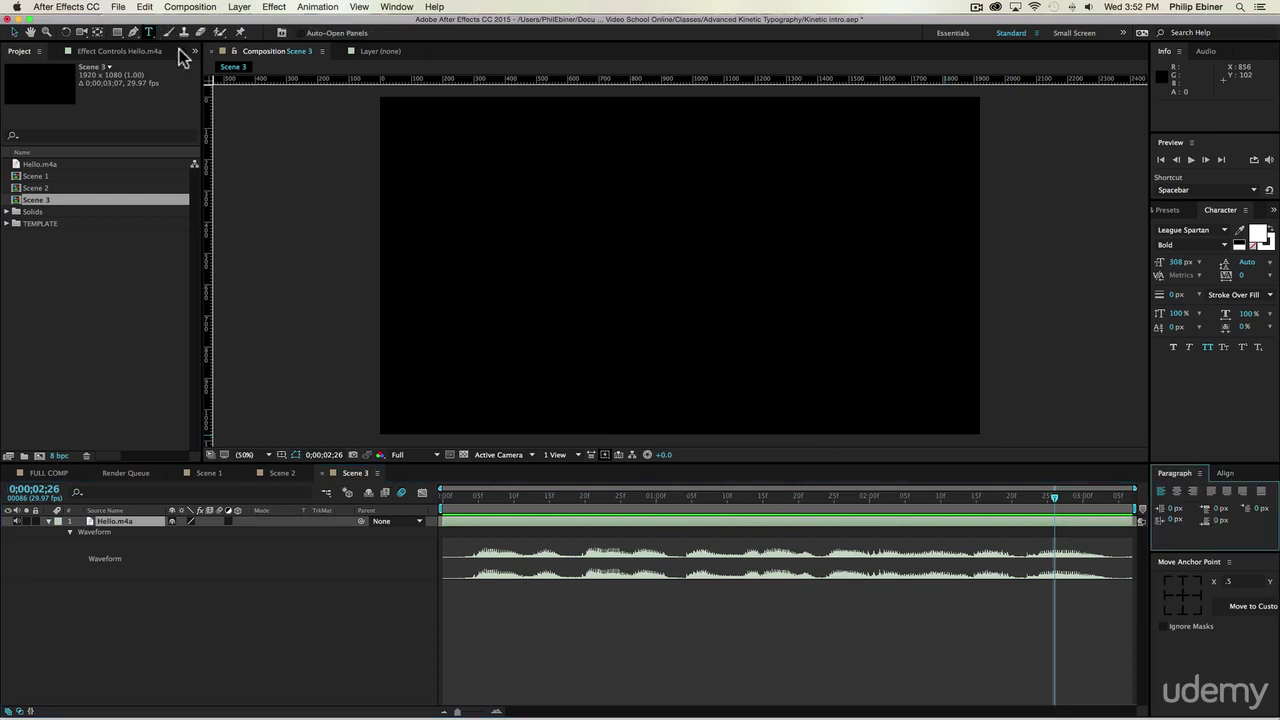
pyautogui.click(487, 165)
pyautogui.write("I'm")
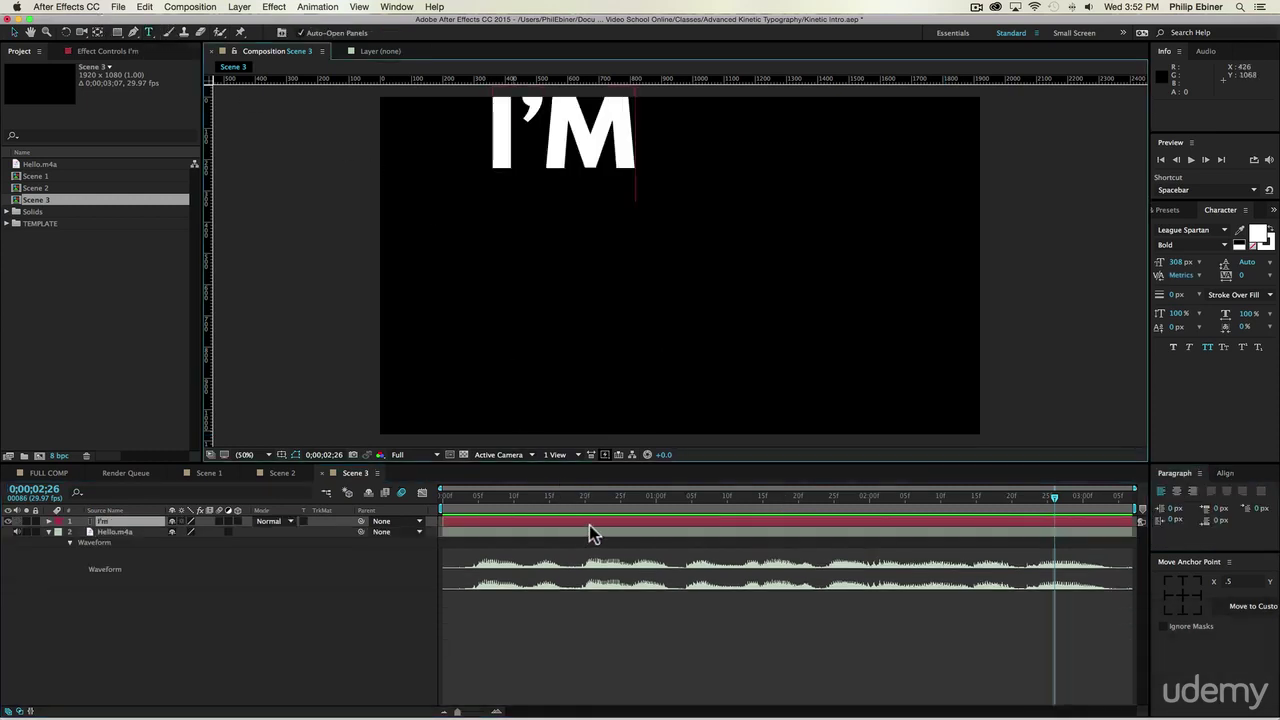
pyautogui.press('Escape')
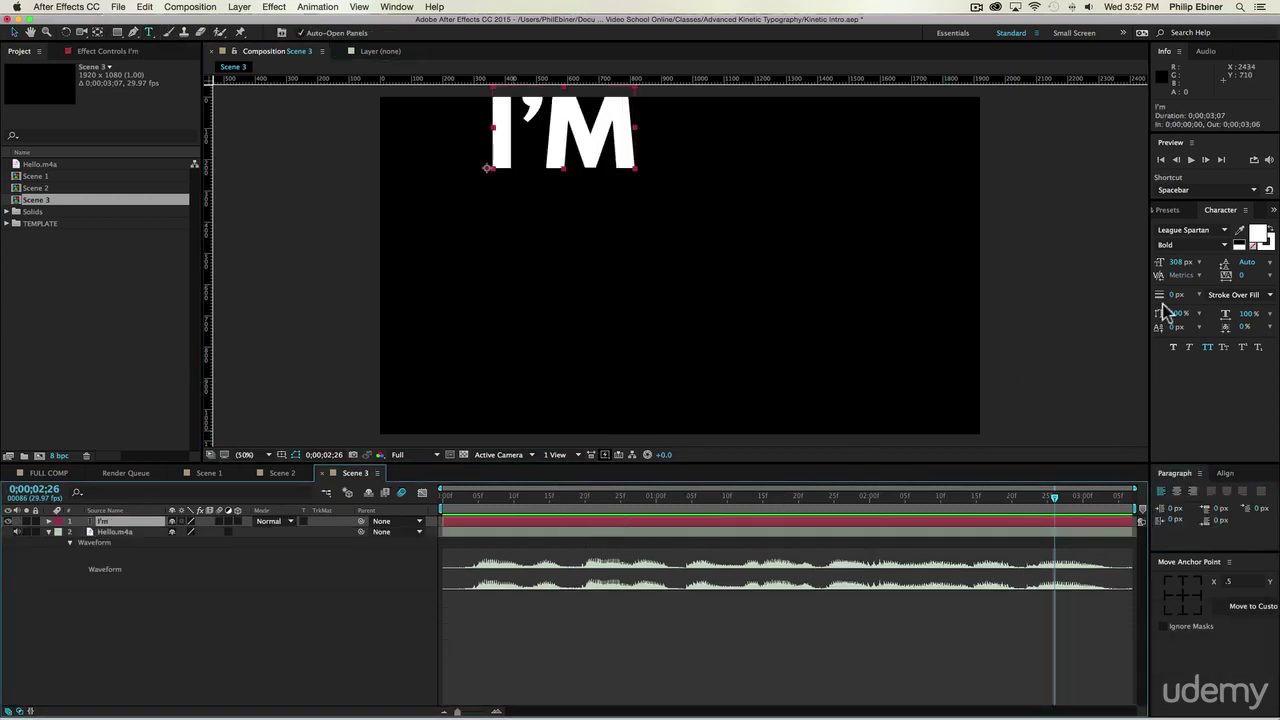
pyautogui.click(1180, 262)
pyautogui.write('150')
pyautogui.press('Return')
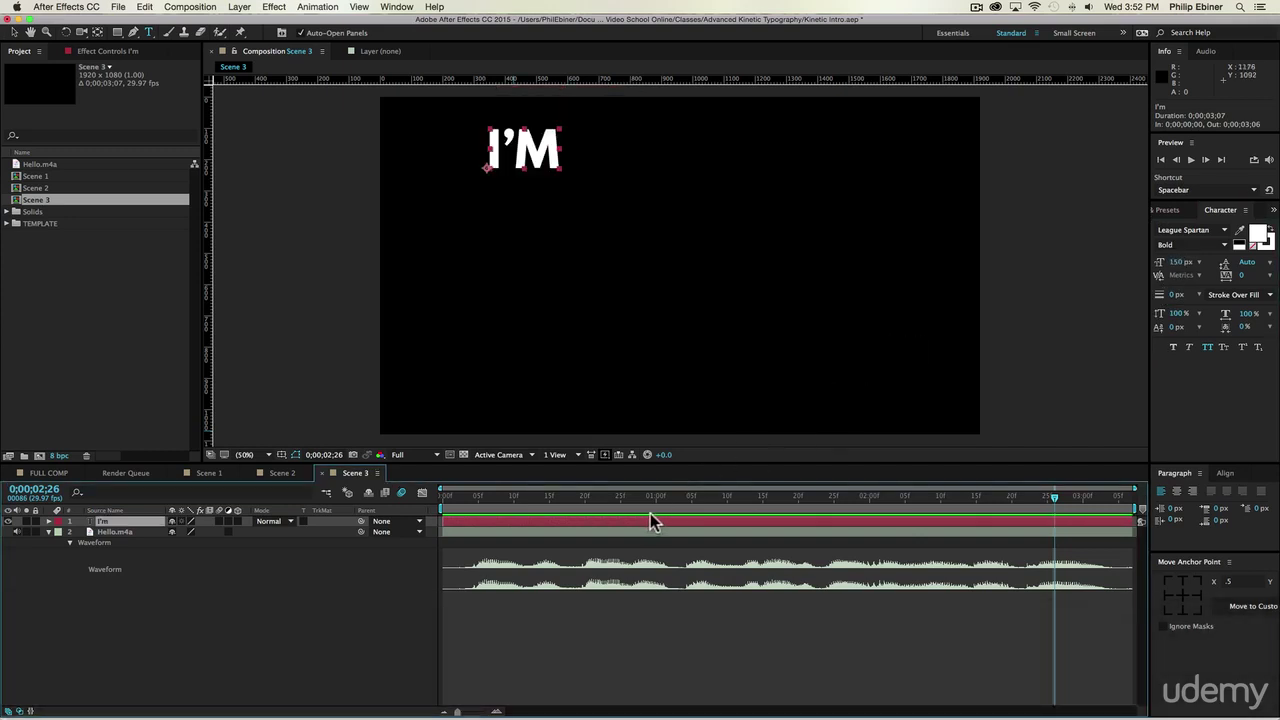
# Duplicate the "I'm" text layer three times, rewording the copies as "The", "founder" and "of".
pyautogui.press('super+d')
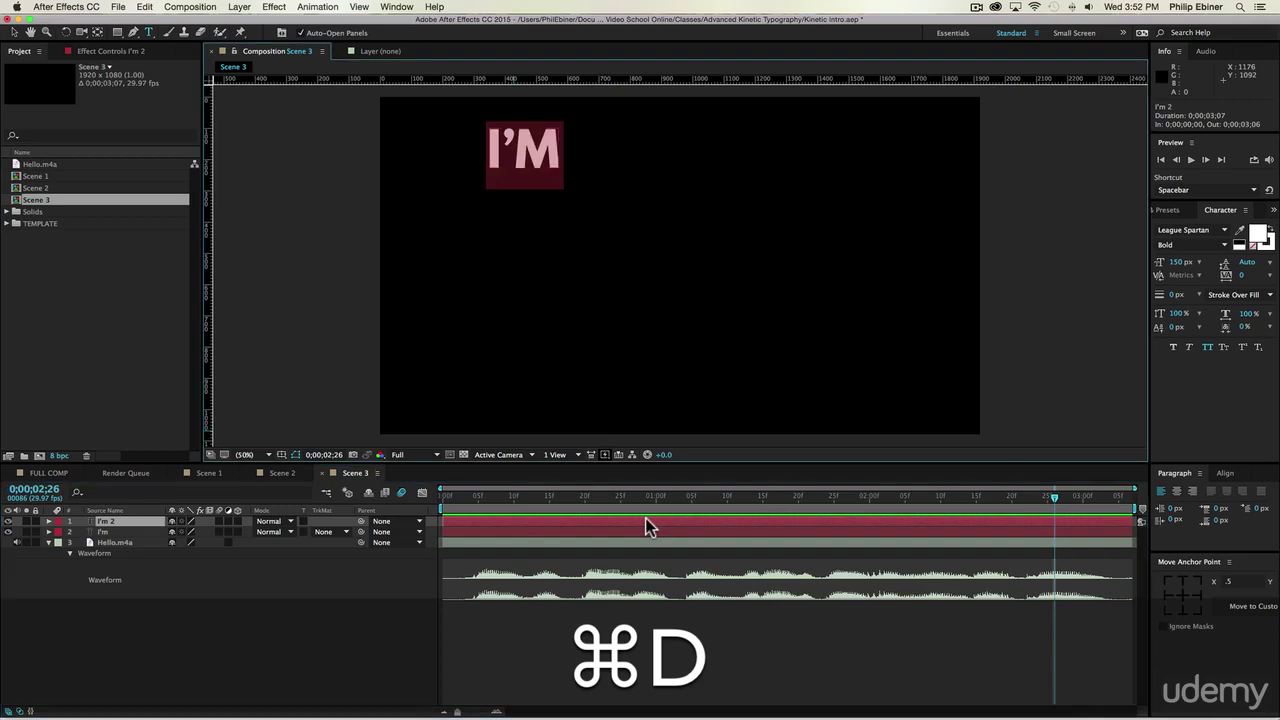
pyautogui.doubleClick(645, 527)
pyautogui.write('The')
pyautogui.press('super+d')
pyautogui.doubleClick(645, 527)
pyautogui.write('Reminder')
pyautogui.press('super+d')
pyautogui.doubleClick(645, 527)
pyautogui.write('Pr')
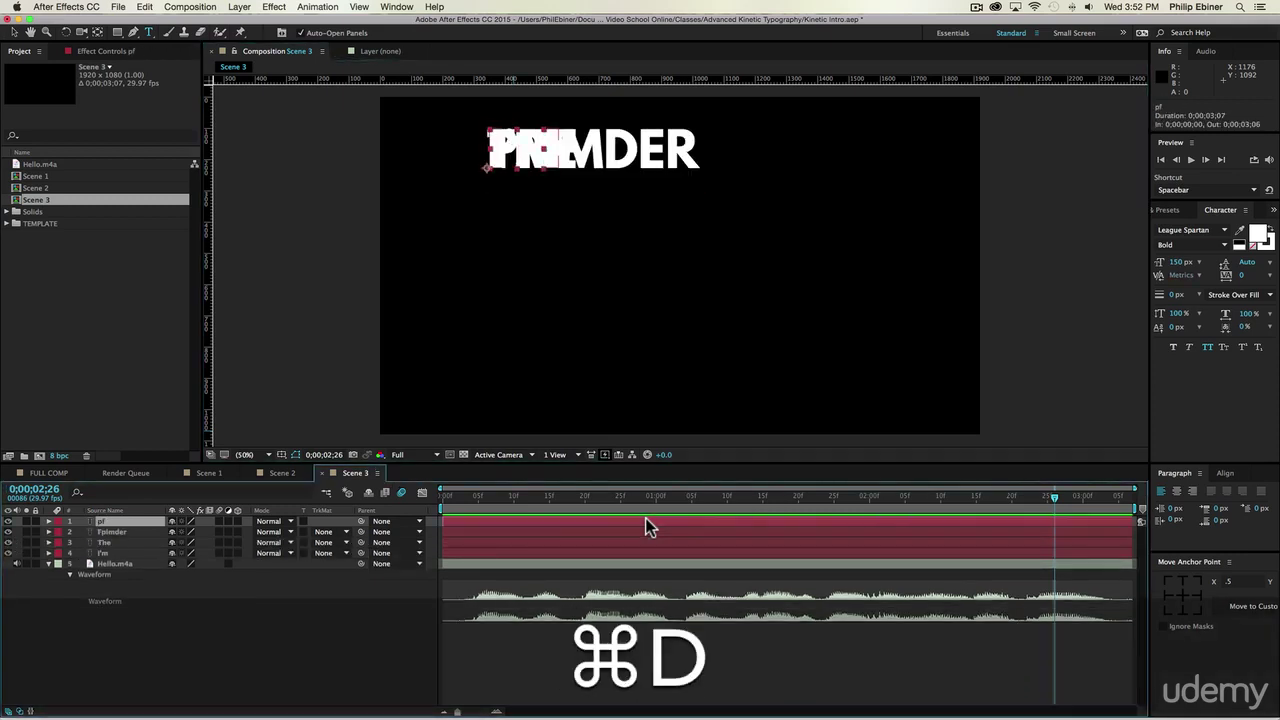
# Duplicate the newest text layer two more times, rewording the copies as "video" and "school".
pyautogui.press('super+d')
pyautogui.doubleClick(645, 527)
pyautogui.write('video')
pyautogui.press('super+d')
pyautogui.doubleClick(548, 528)
pyautogui.write('school 2')
# Create two further duplicate text layers reading "online" and ".com".
pyautogui.press('super+d')
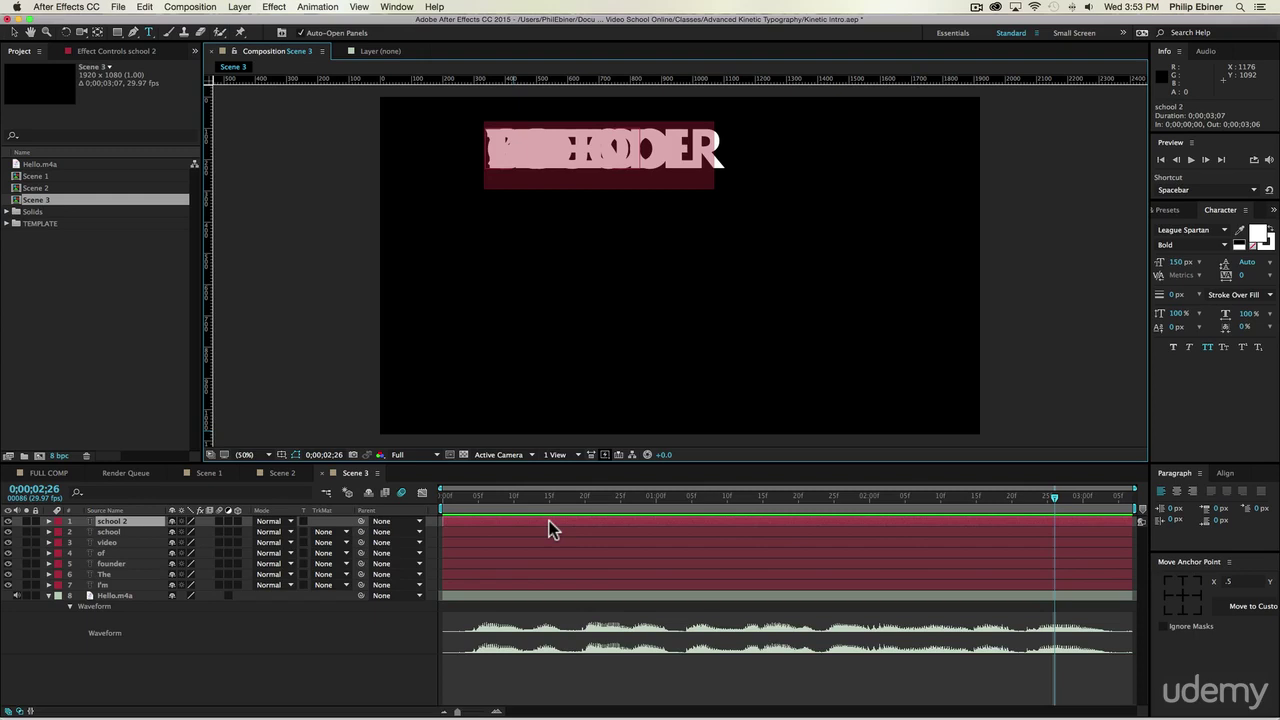
pyautogui.doubleClick(549, 522)
pyautogui.write('online')
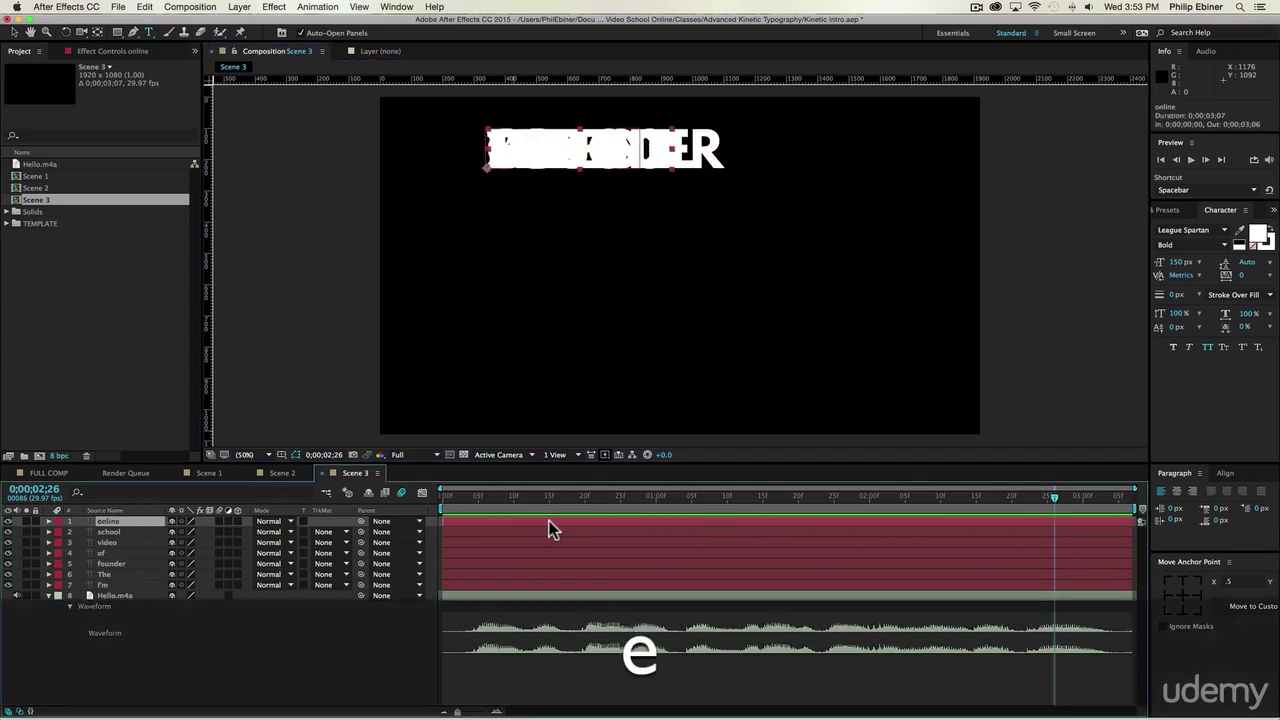
pyautogui.press('super+d')
pyautogui.doubleClick(549, 528)
pyautogui.write('.com')
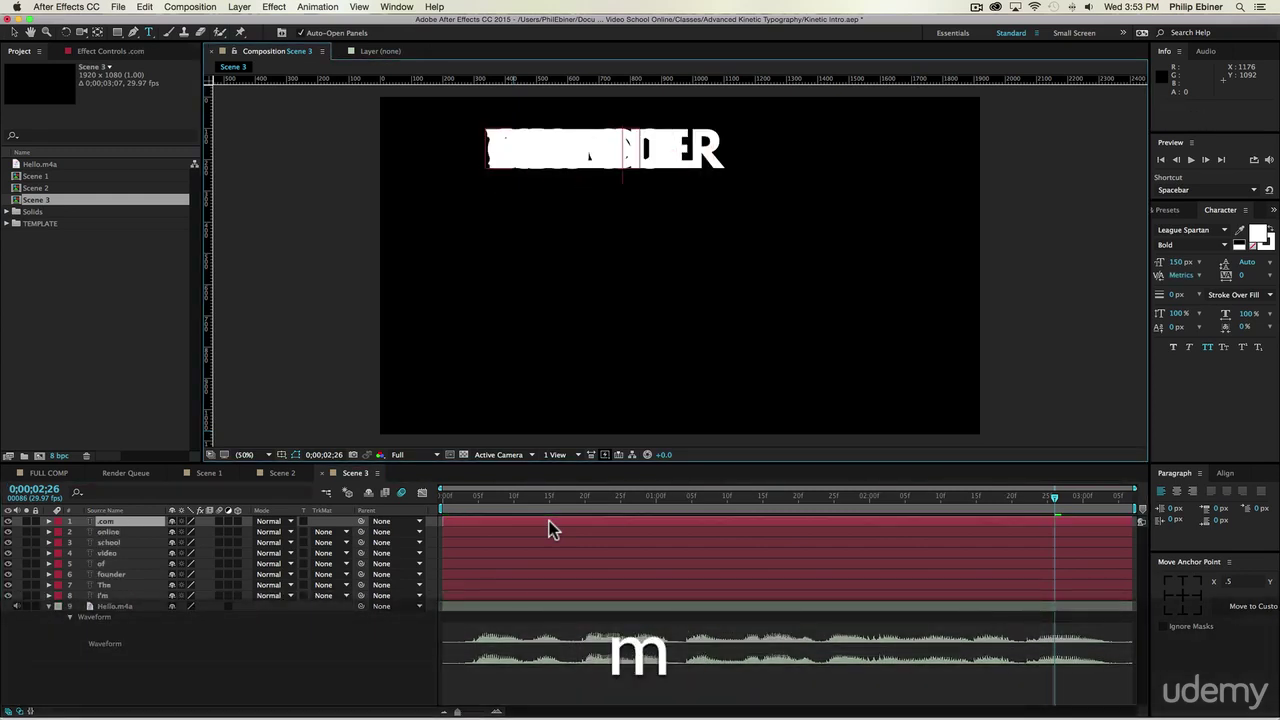
pyautogui.click(551, 528)
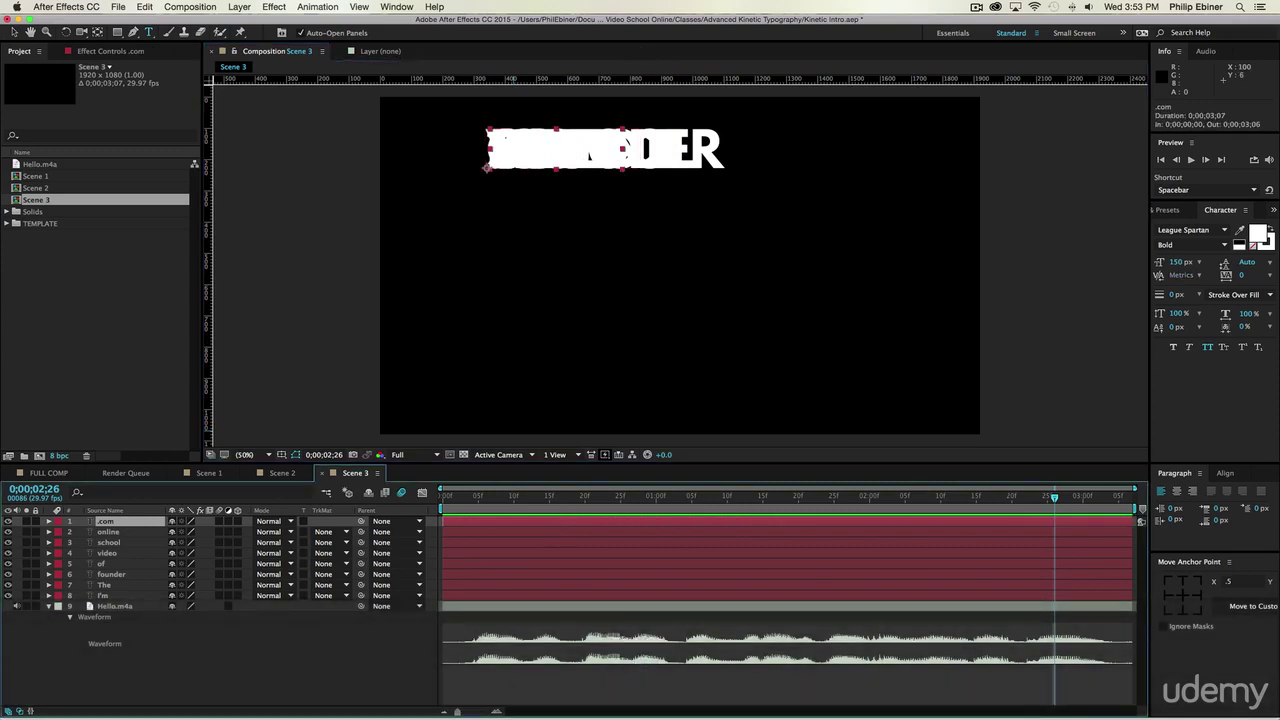
# Move the ".com", "online", "school" and "video" words out of the pile and stack them in reading order below it.
pyautogui.click(15, 32)
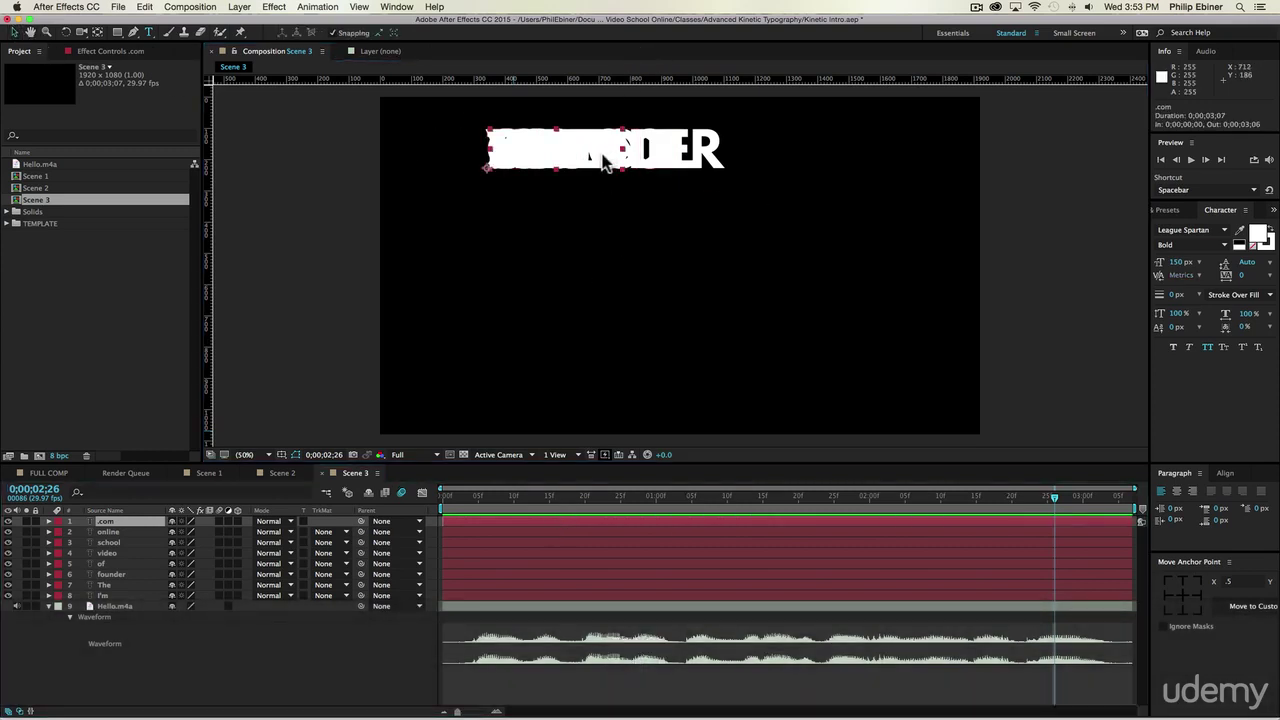
pyautogui.click(1085, 266)
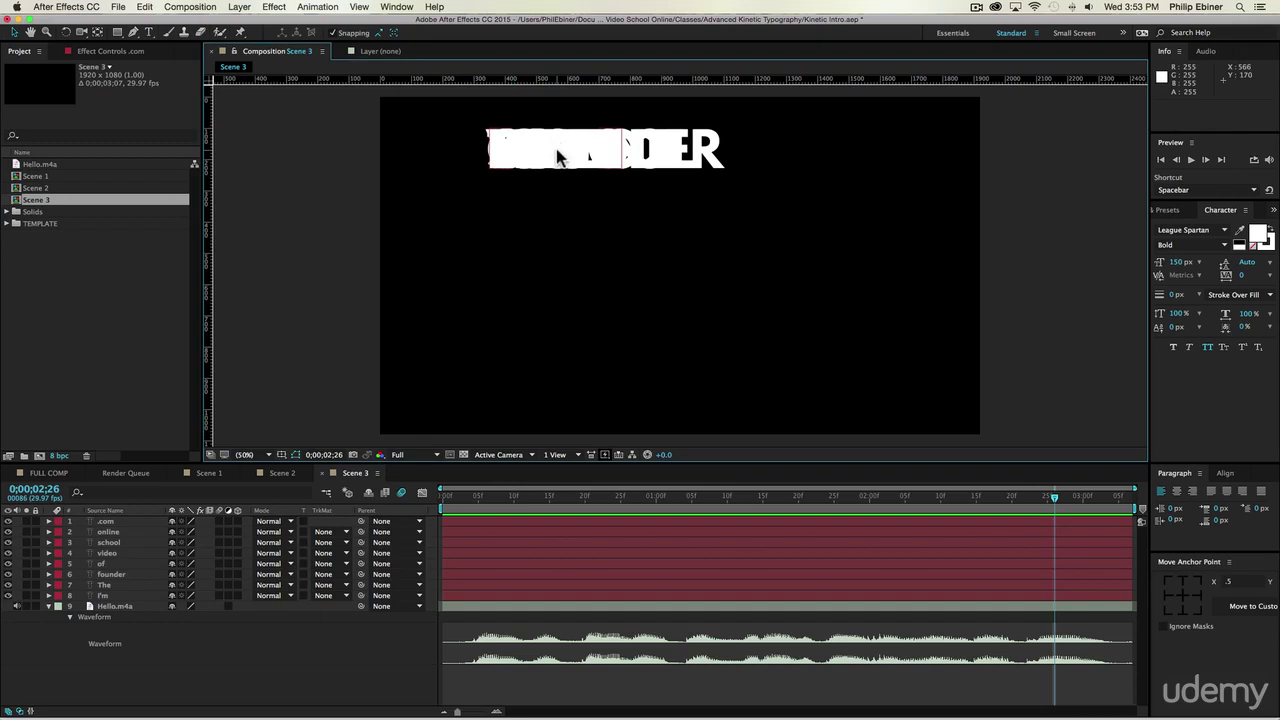
pyautogui.moveTo(557, 158); pyautogui.dragTo(726, 369)
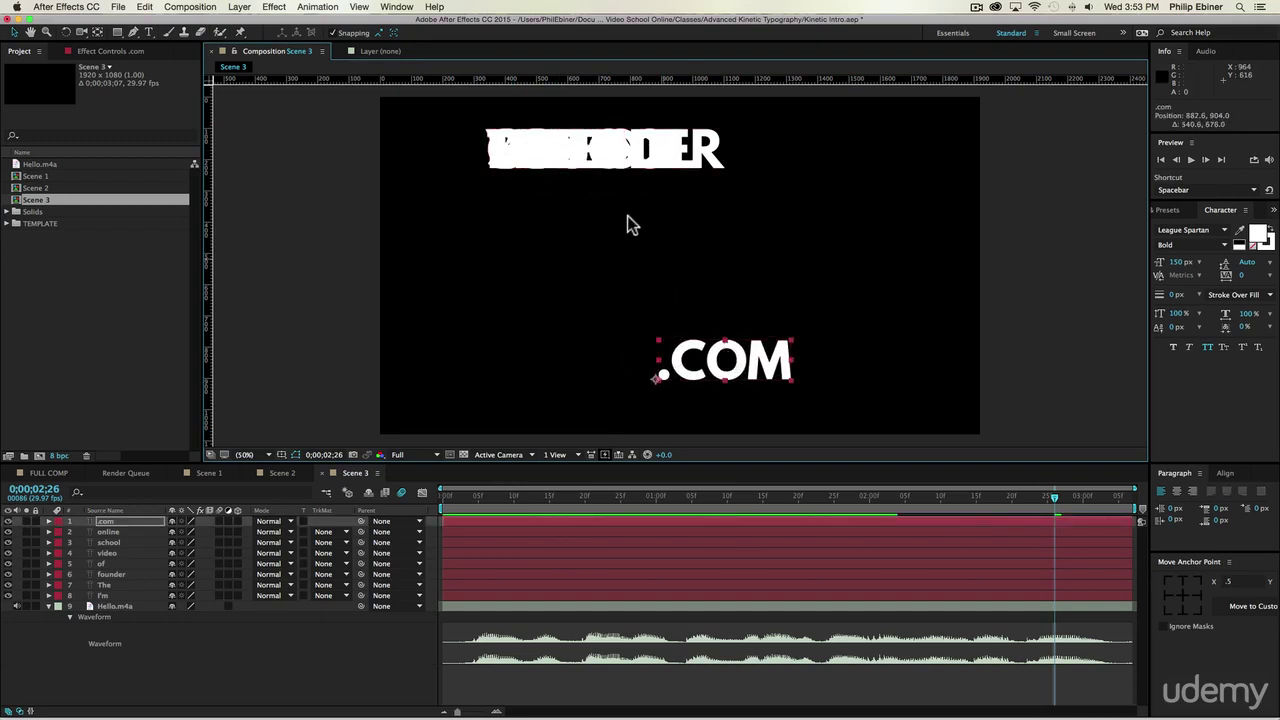
pyautogui.moveTo(600, 177); pyautogui.dragTo(615, 327)
pyautogui.moveTo(616, 169); pyautogui.dragTo(645, 232)
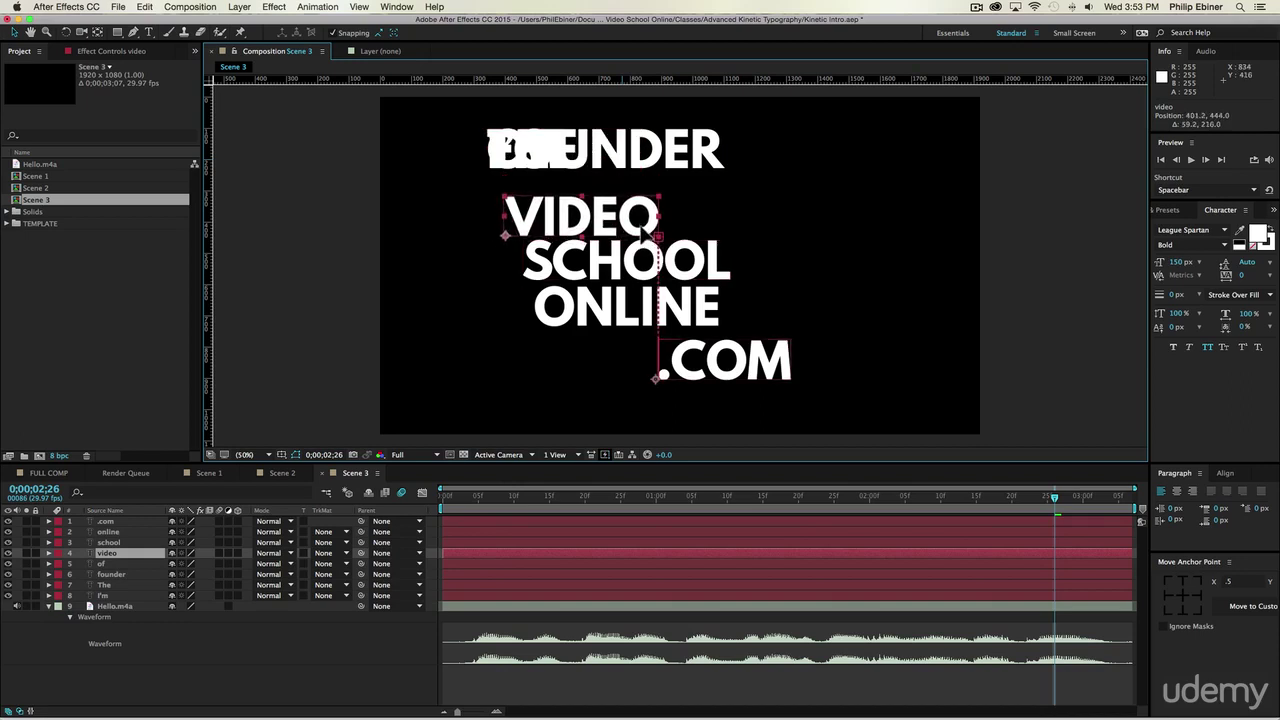
# Set the font size of the ".com" text to 75 px.
pyautogui.click(727, 369)
pyautogui.click(1177, 264)
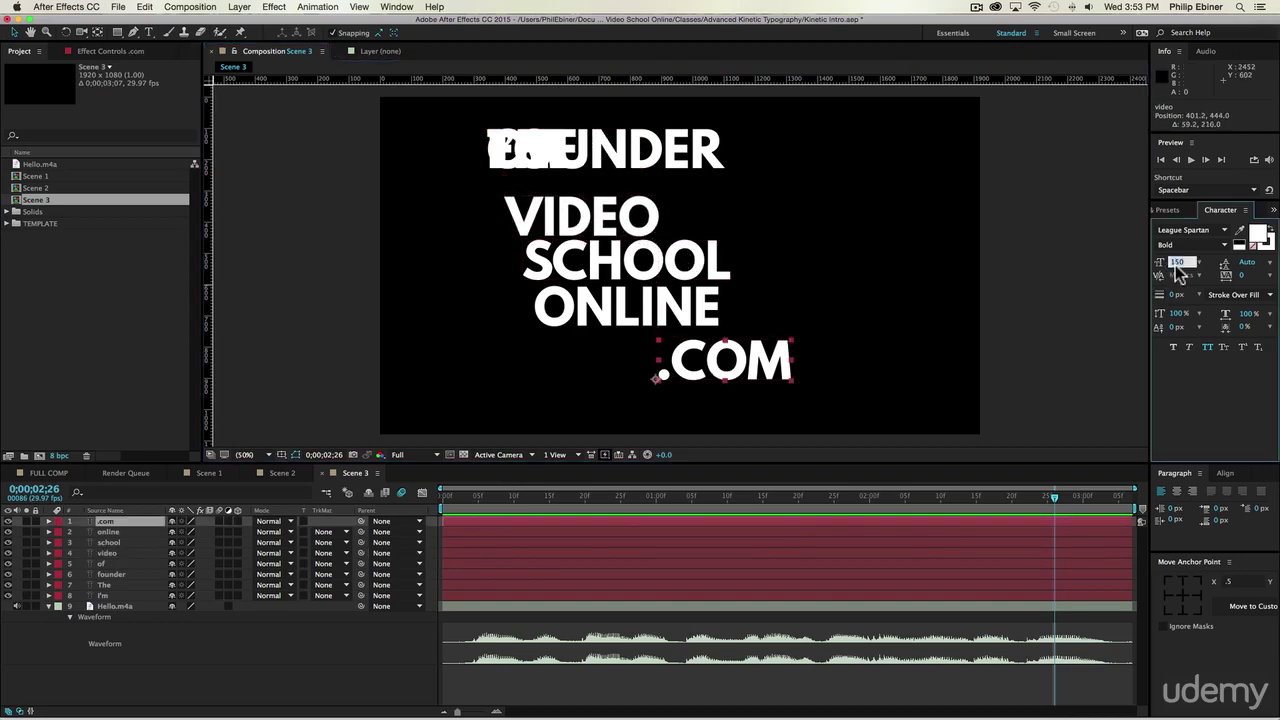
pyautogui.write('75')
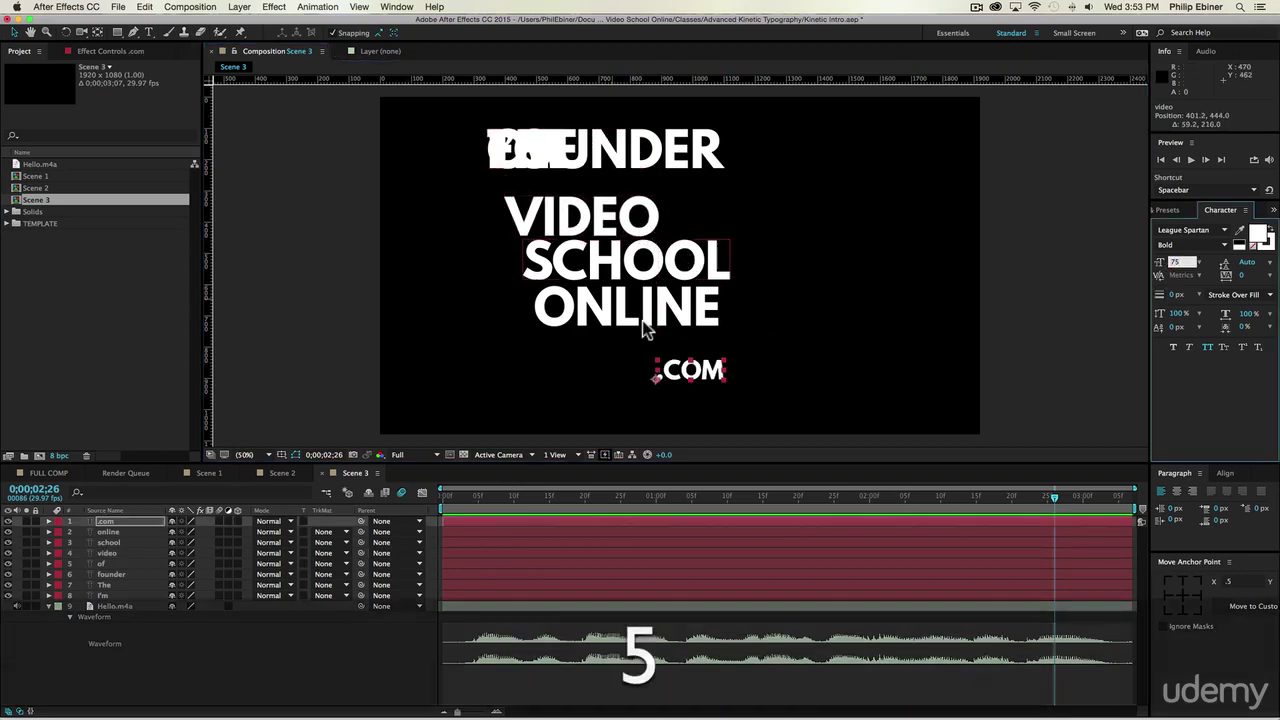
# Select the "video", "school", "online" and ".com" words and move them together down and to the right in the frame.
pyautogui.keyDown('shift'); pyautogui.click(662, 316); pyautogui.keyUp('shift')
pyautogui.keyDown('shift'); pyautogui.click(644, 278); pyautogui.keyUp('shift')
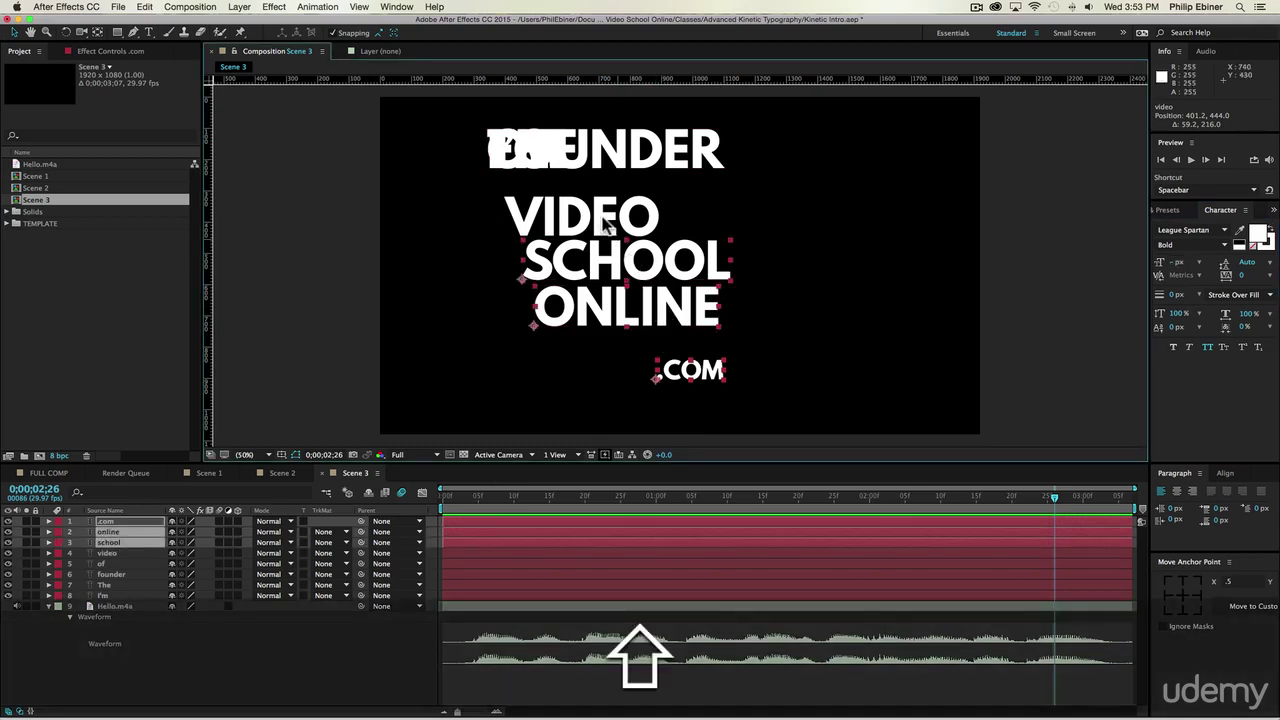
pyautogui.keyDown('shift'); pyautogui.click(583, 221); pyautogui.keyUp('shift')
pyautogui.moveTo(583, 221); pyautogui.dragTo(658, 268)
pyautogui.click(920, 294)
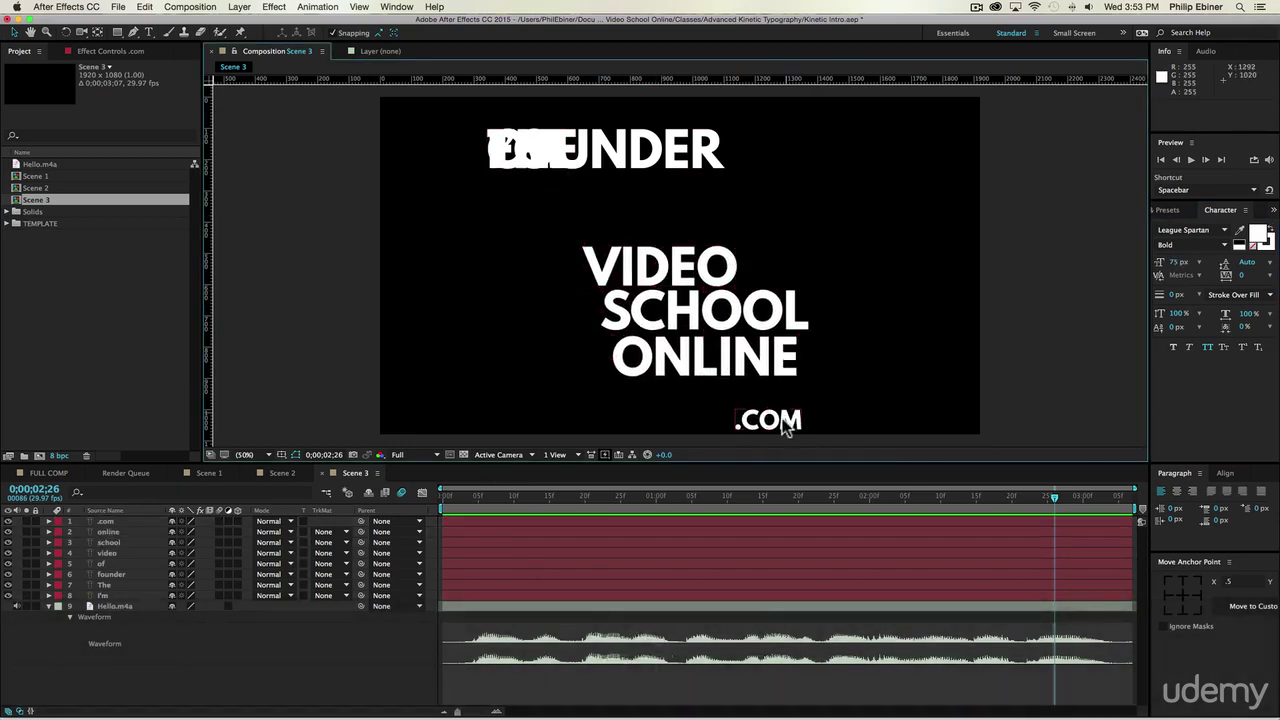
# Stagger the "video", "online" and ".com" words diagonally around "school", with ".com" tucked just under the end of "online".
pyautogui.moveTo(790, 420); pyautogui.dragTo(828, 400)
pyautogui.click(790, 355)
pyautogui.moveTo(790, 355); pyautogui.dragTo(823, 355)
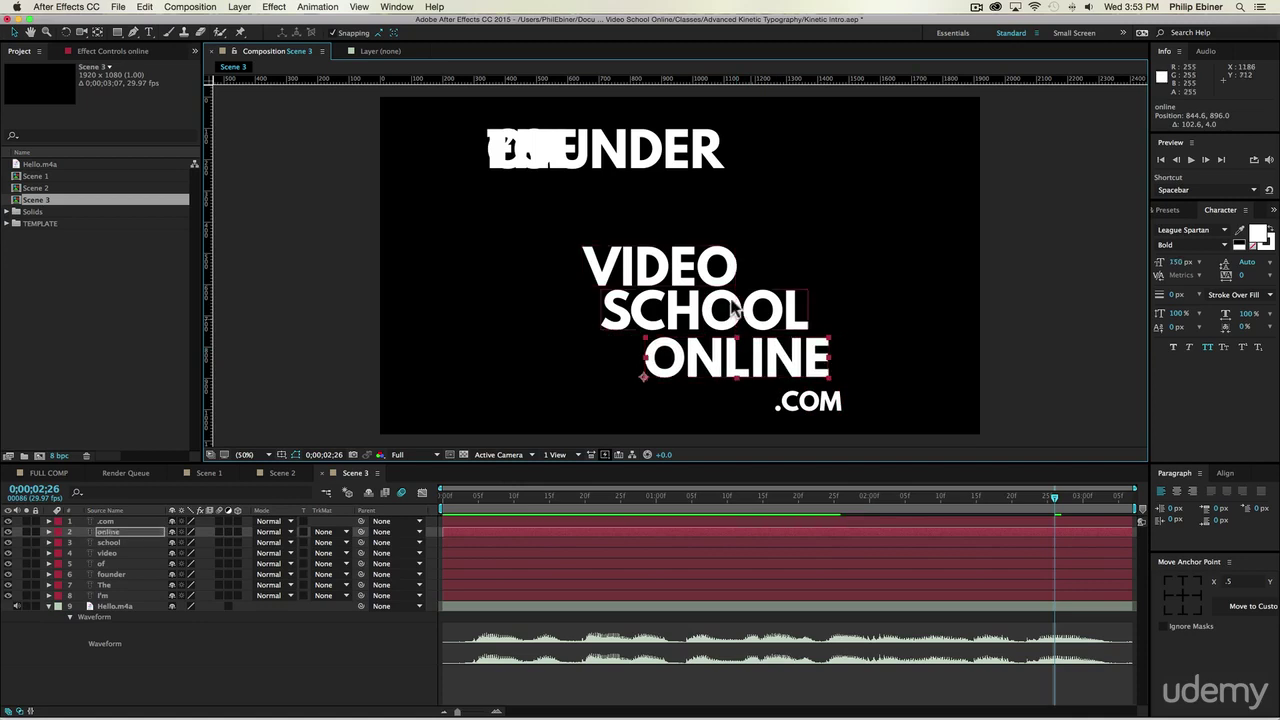
pyautogui.moveTo(716, 271); pyautogui.dragTo(703, 270)
pyautogui.moveTo(740, 356); pyautogui.dragTo(751, 356)
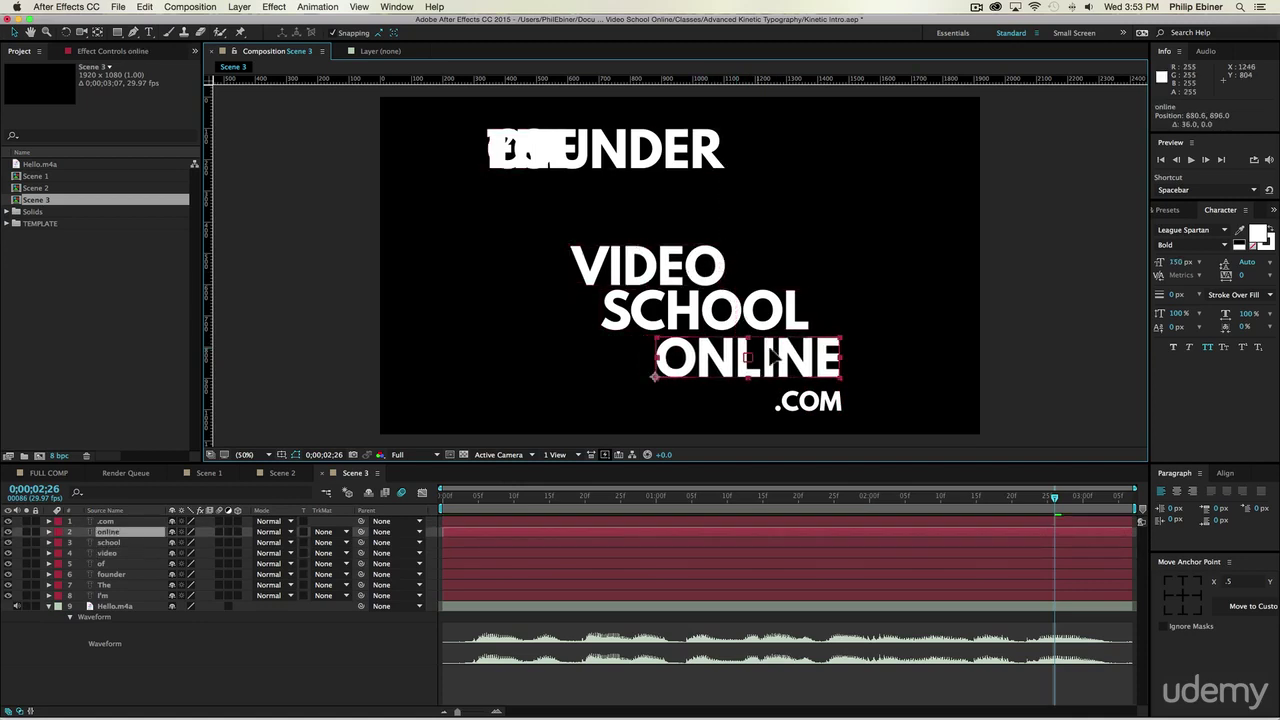
pyautogui.click(845, 402)
pyautogui.moveTo(845, 402); pyautogui.dragTo(852, 389)
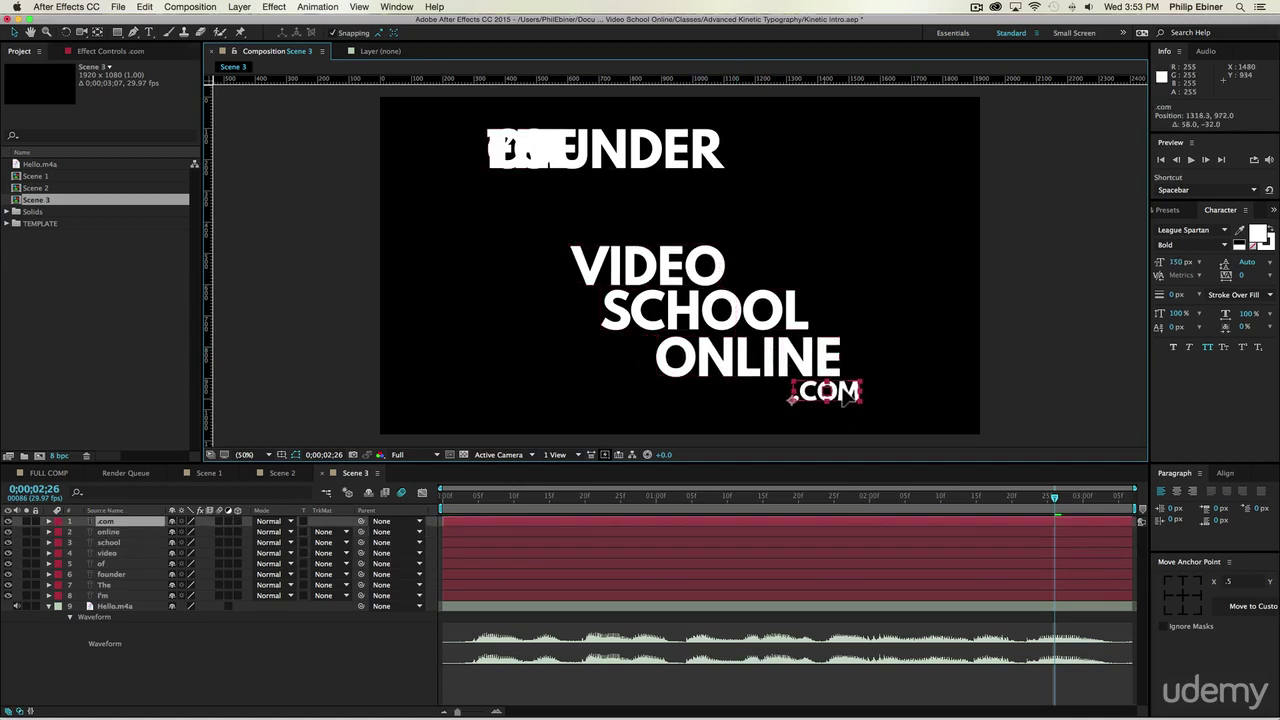
# Select the "video", "school", "online" and ".com" words together and shift the block left in the frame.
pyautogui.keyDown('shift'); pyautogui.click(766, 362); pyautogui.keyUp('shift')
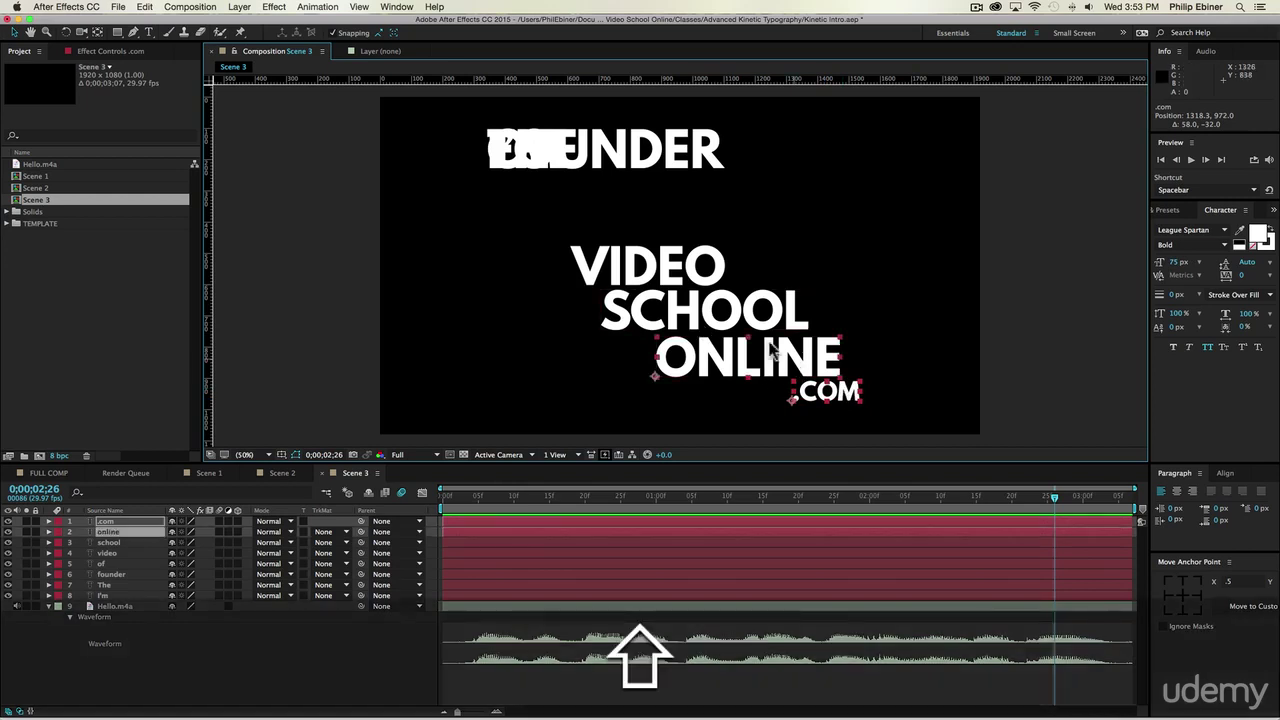
pyautogui.keyDown('shift'); pyautogui.click(700, 312); pyautogui.keyUp('shift')
pyautogui.keyDown('shift'); pyautogui.click(658, 277); pyautogui.keyUp('shift')
pyautogui.moveTo(658, 277); pyautogui.dragTo(617, 277)
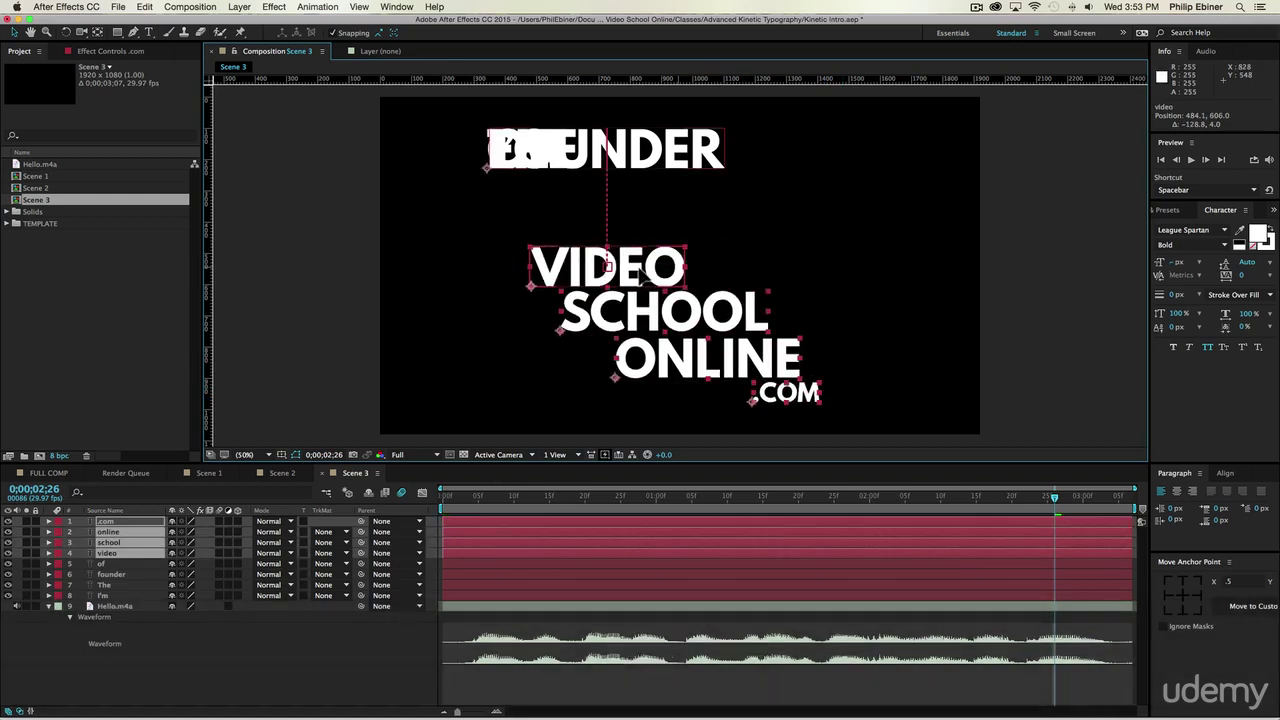
pyautogui.click(940, 283)
# Spread the piled-up words into a single line reading "I'm the founder of" and preview the composition.
pyautogui.moveTo(620, 157); pyautogui.dragTo(765, 157)
pyautogui.moveTo(569, 153); pyautogui.dragTo(965, 153)
pyautogui.moveTo(520, 148); pyautogui.dragTo(592, 155)
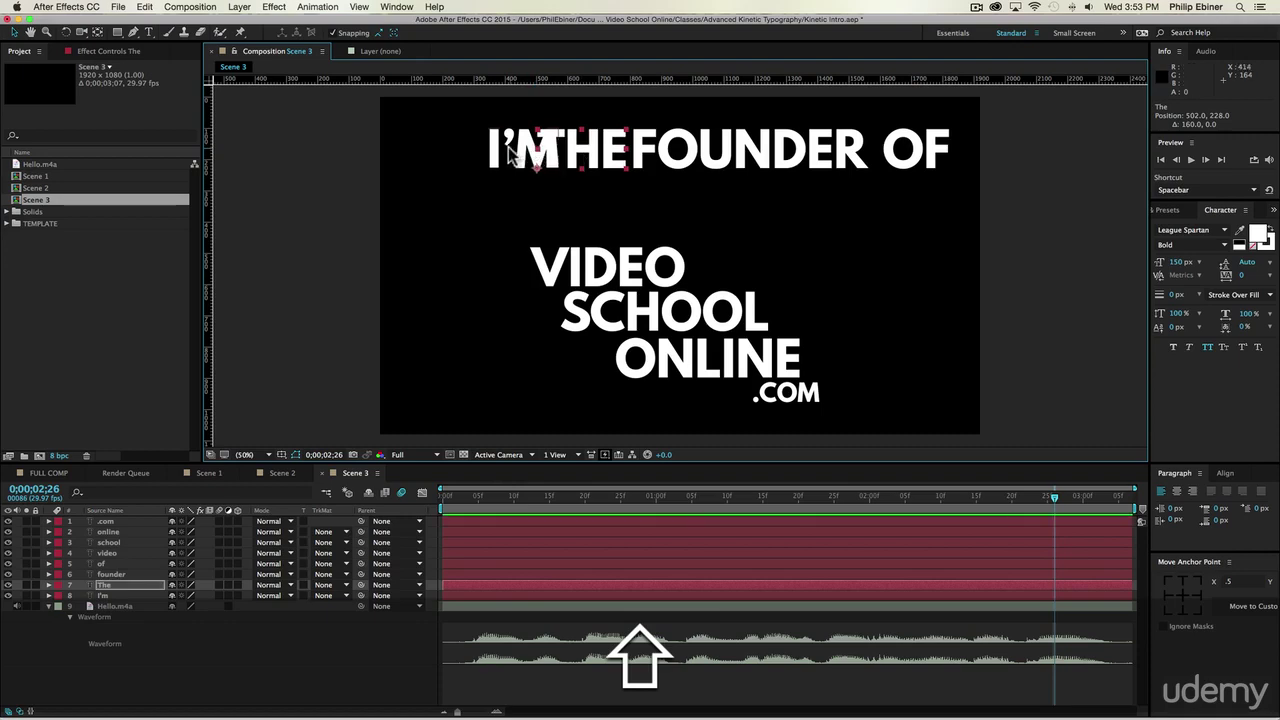
pyautogui.moveTo(514, 145); pyautogui.dragTo(466, 150)
pyautogui.moveTo(585, 150); pyautogui.dragTo(578, 150)
pyautogui.moveTo(735, 162); pyautogui.dragTo(738, 162)
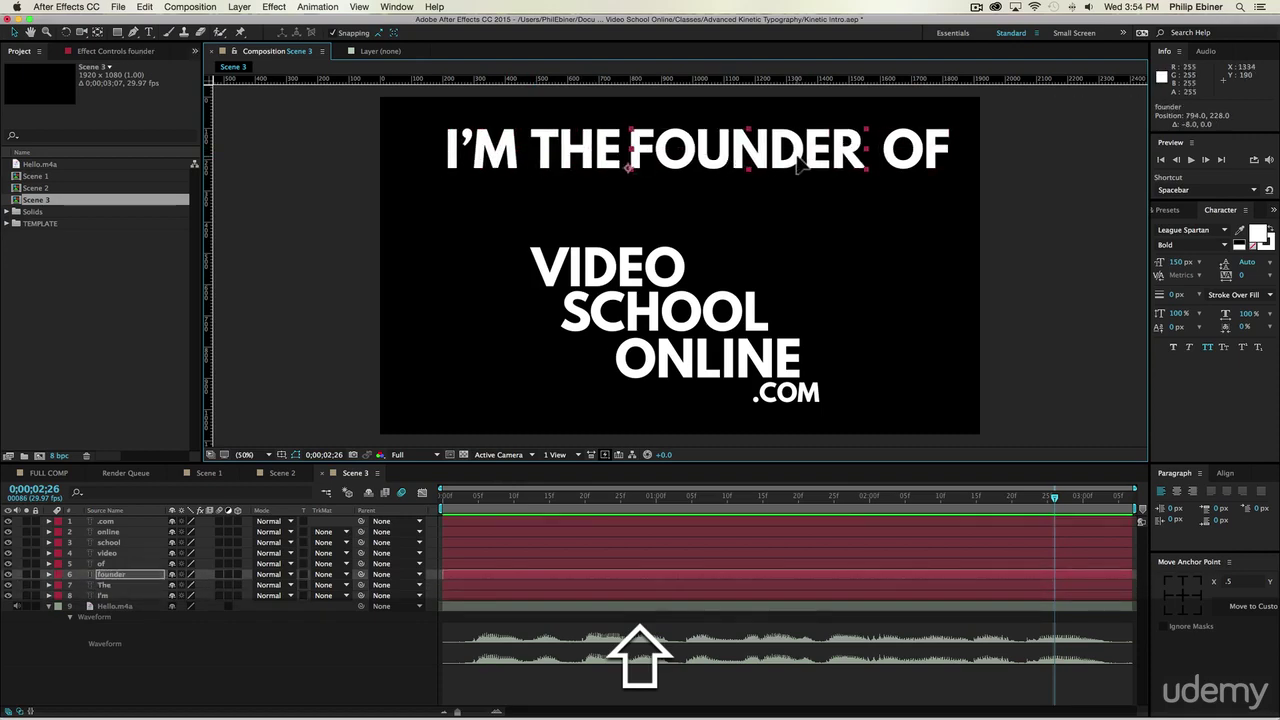
pyautogui.click(925, 160)
pyautogui.hotkey('shift', '0')
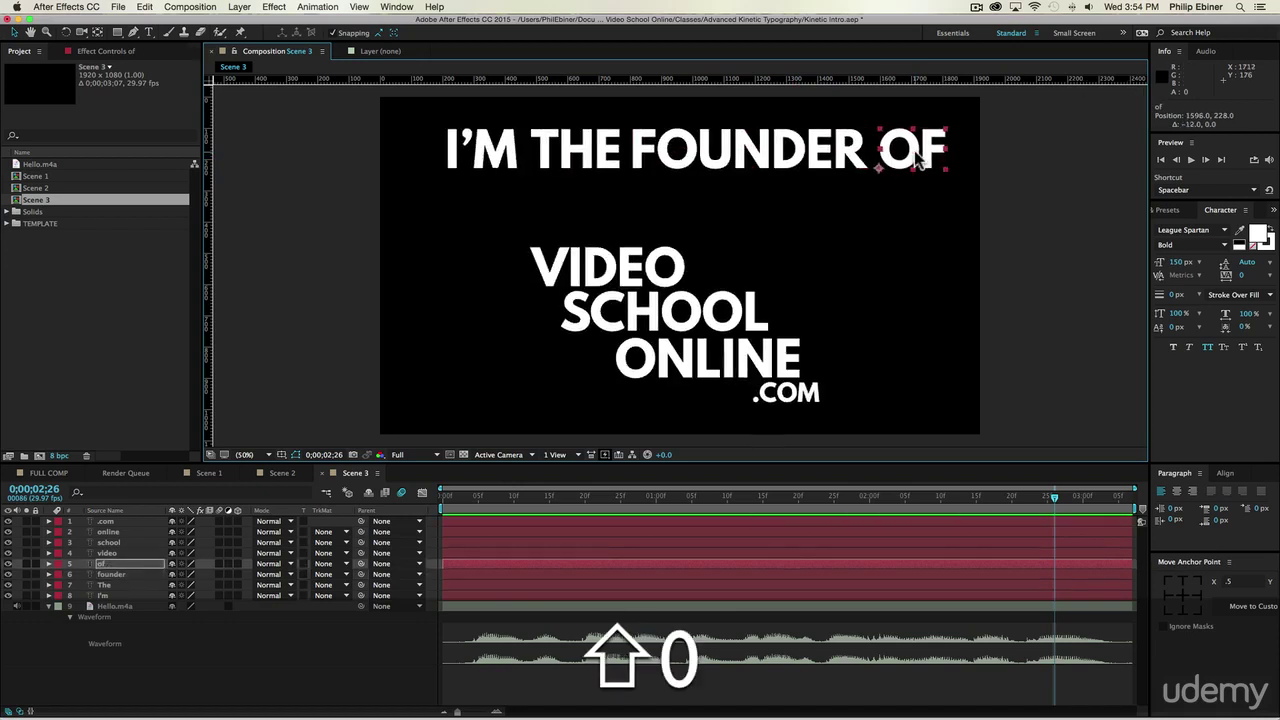
pyautogui.press('space')
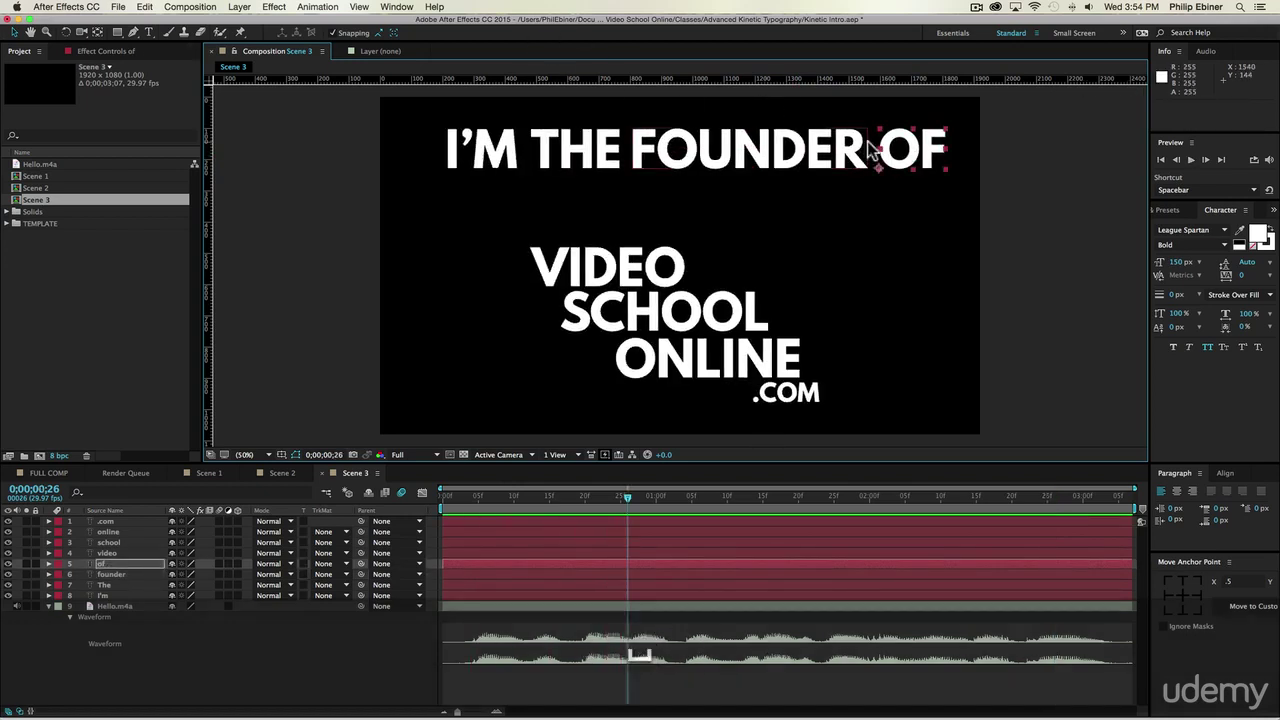
# Lower the whole "I'm the founder of" line slightly in the frame and set its font size to 100 px.
pyautogui.keyDown('shift'); pyautogui.click(812, 160); pyautogui.keyUp('shift')
pyautogui.keyDown('shift'); pyautogui.click(585, 152); pyautogui.keyUp('shift')
pyautogui.keyDown('shift'); pyautogui.click(480, 150); pyautogui.keyUp('shift')
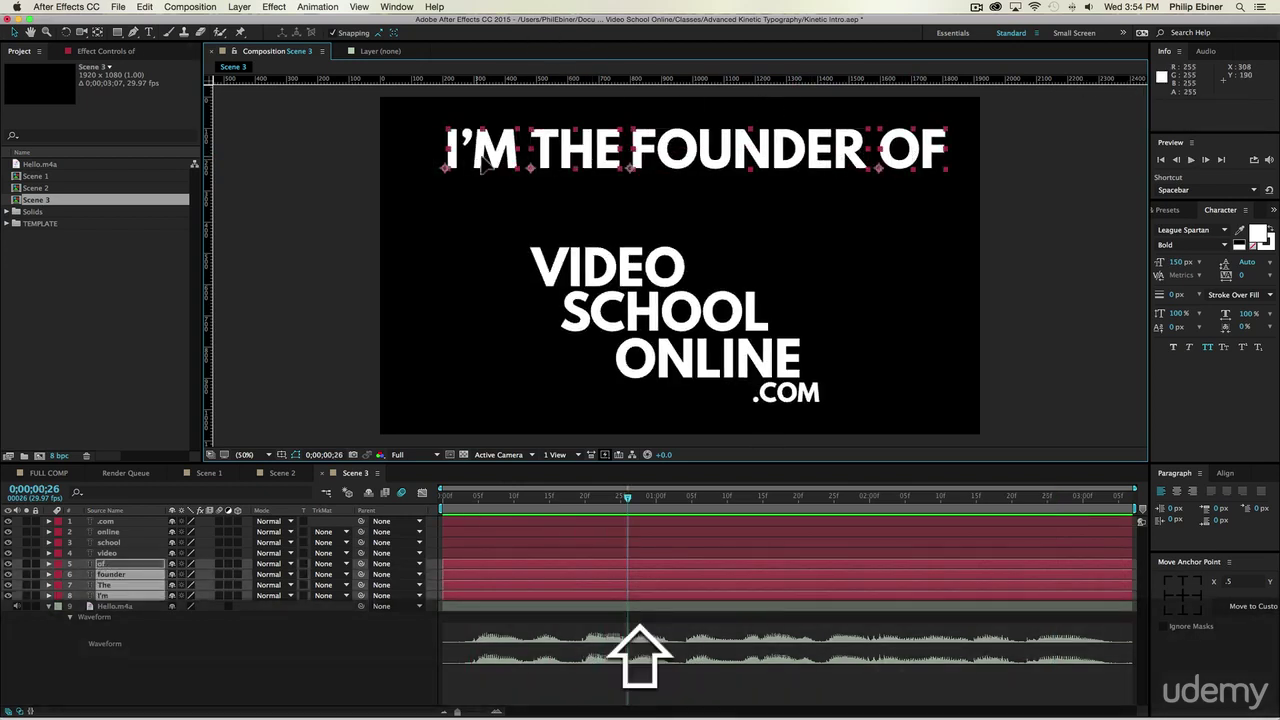
pyautogui.moveTo(716, 167); pyautogui.dragTo(703, 203)
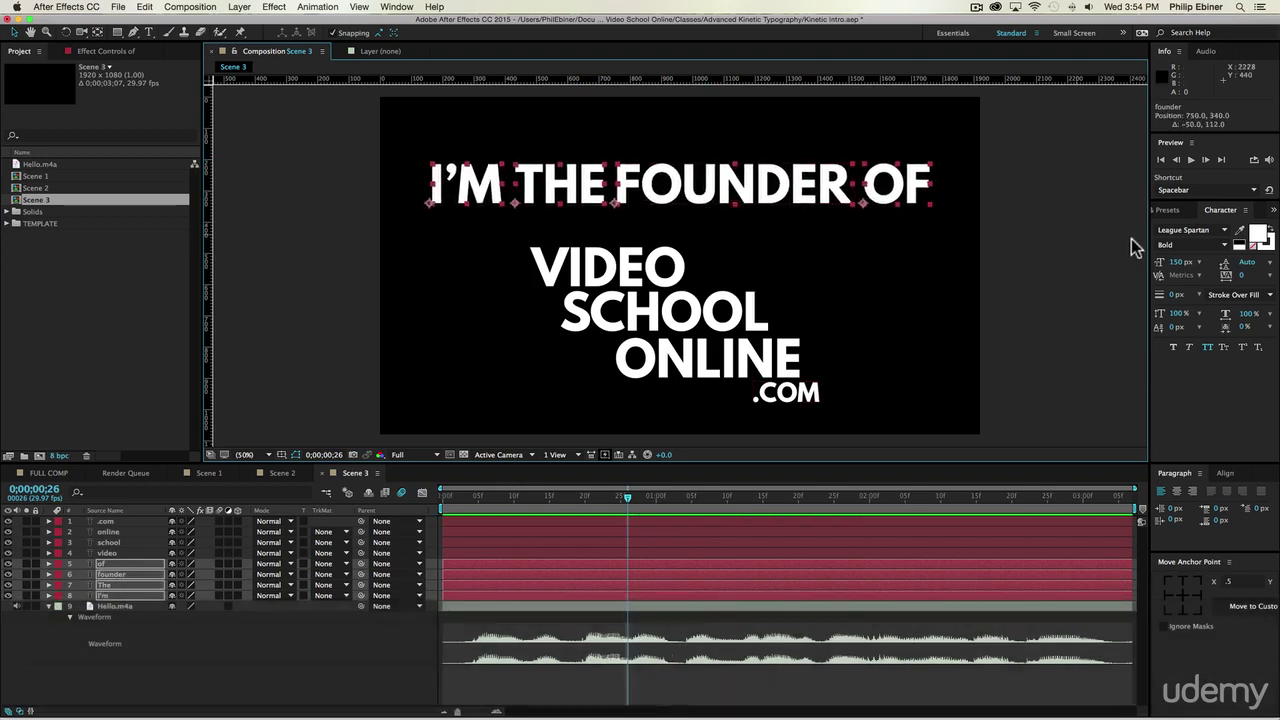
pyautogui.click(1178, 270)
pyautogui.write('100')
pyautogui.press('Return')
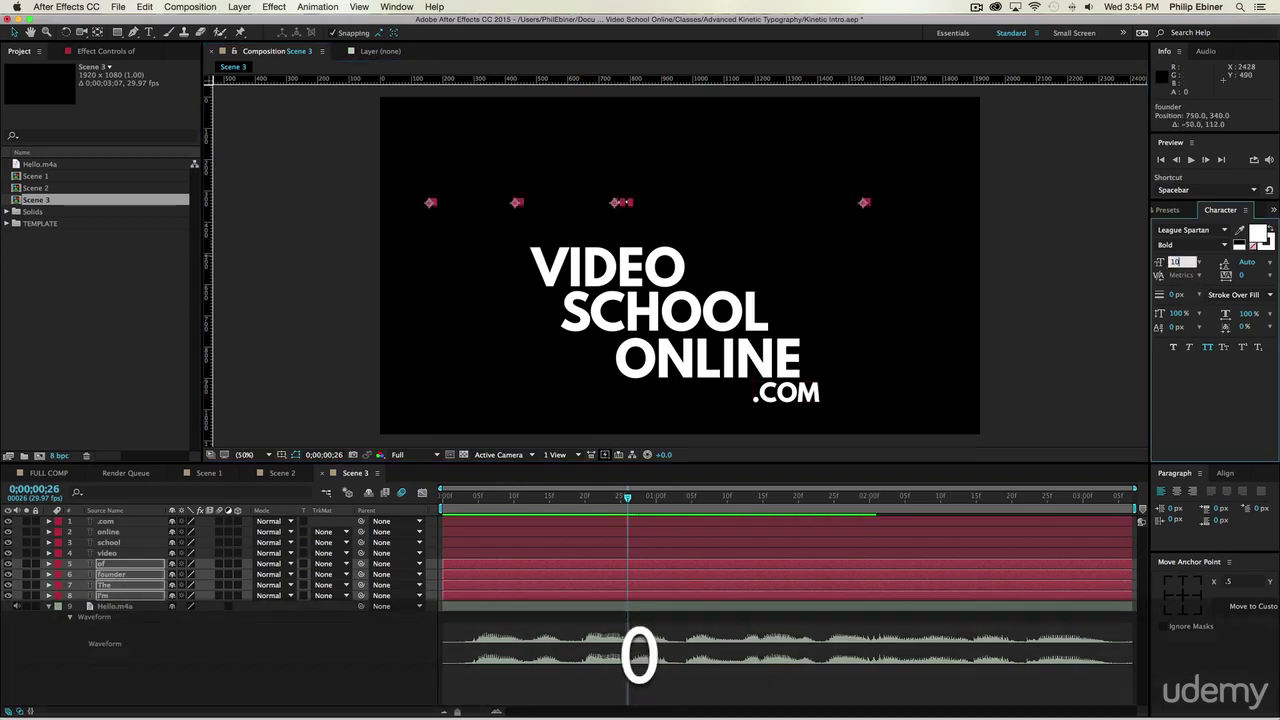
pyautogui.click(817, 178)
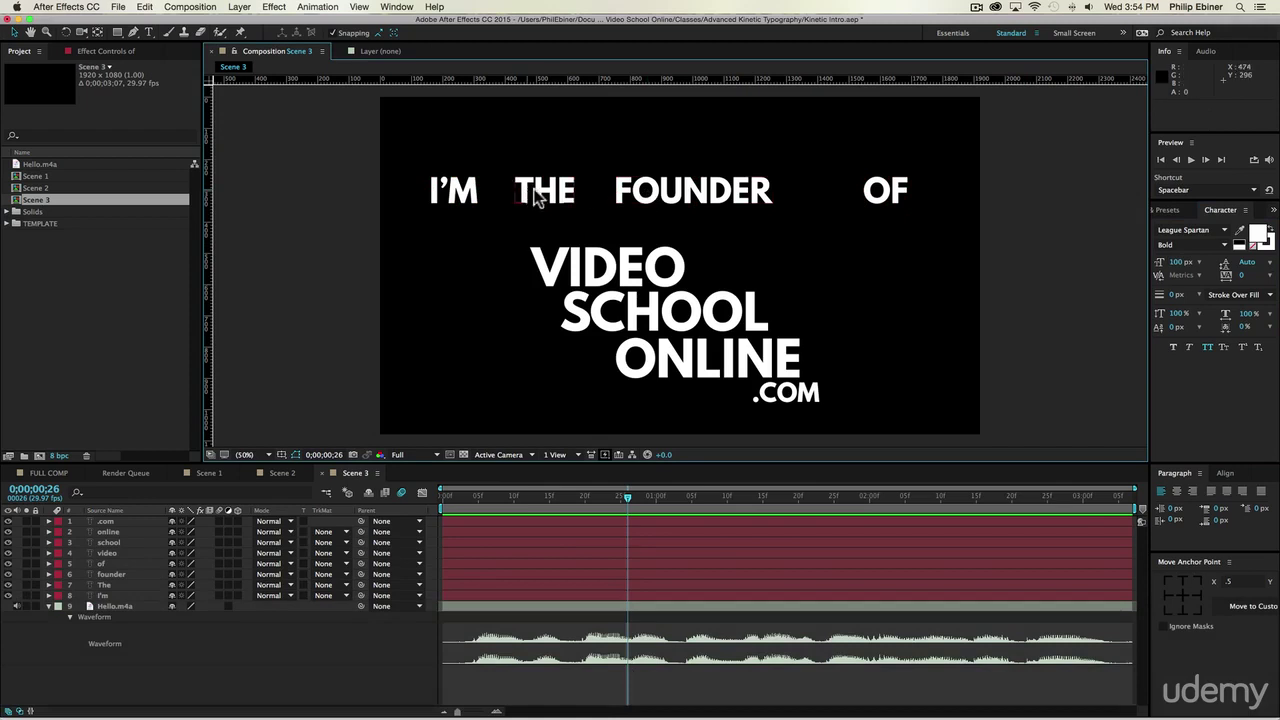
# Close the gaps in the "I'm the founder of" line by moving "I'm", "the" and "of" horizontally towards "founder".
pyautogui.moveTo(537, 197); pyautogui.dragTo(576, 197)
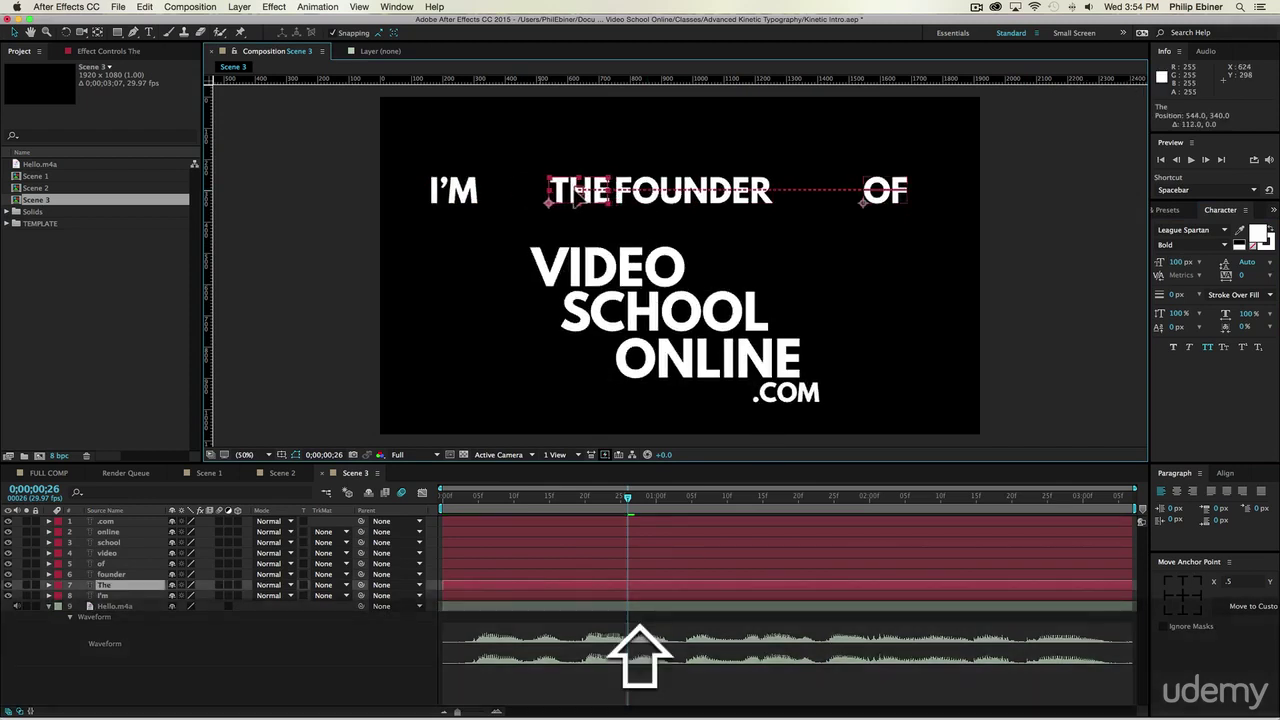
pyautogui.moveTo(466, 197); pyautogui.dragTo(528, 197)
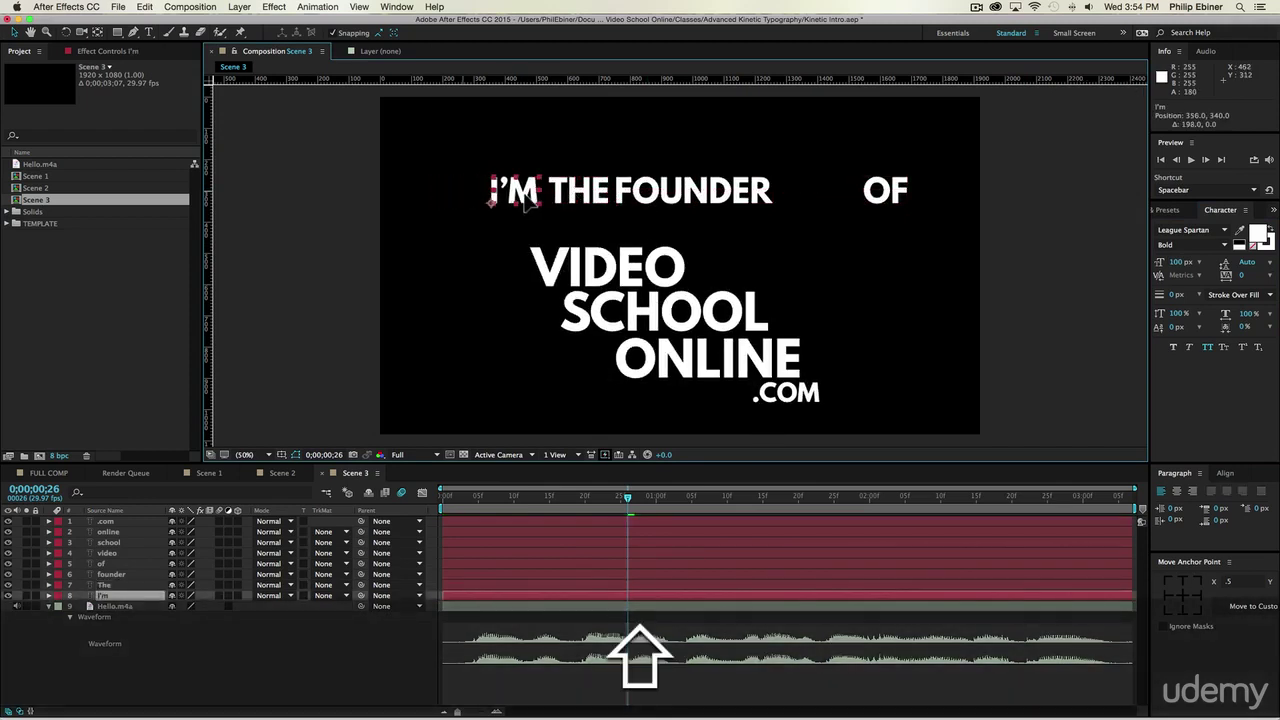
pyautogui.click(585, 198)
pyautogui.click(834, 200)
pyautogui.moveTo(874, 195); pyautogui.dragTo(795, 195)
# Select all four words of the "I'm the founder of" line and move them together up and to the right.
pyautogui.keyDown('shift'); pyautogui.click(740, 200); pyautogui.keyUp('shift')
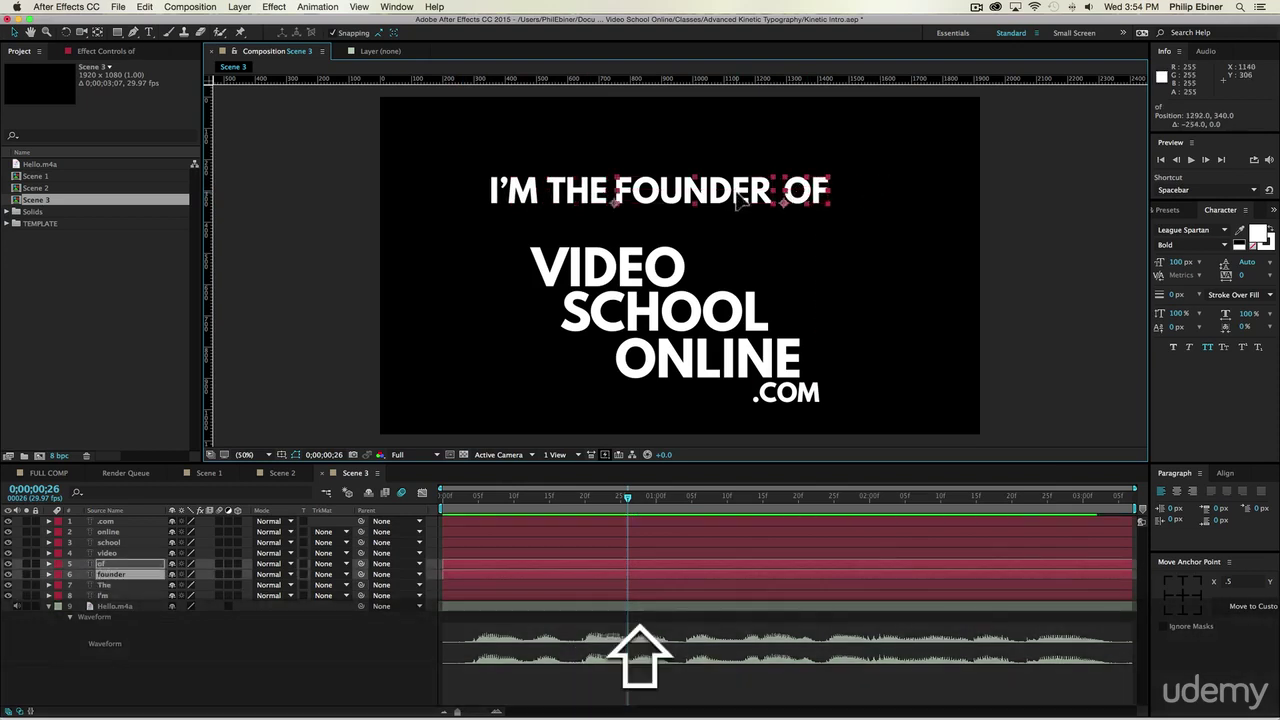
pyautogui.keyDown('shift'); pyautogui.click(577, 198); pyautogui.keyUp('shift')
pyautogui.keyDown('shift'); pyautogui.click(503, 198); pyautogui.keyUp('shift')
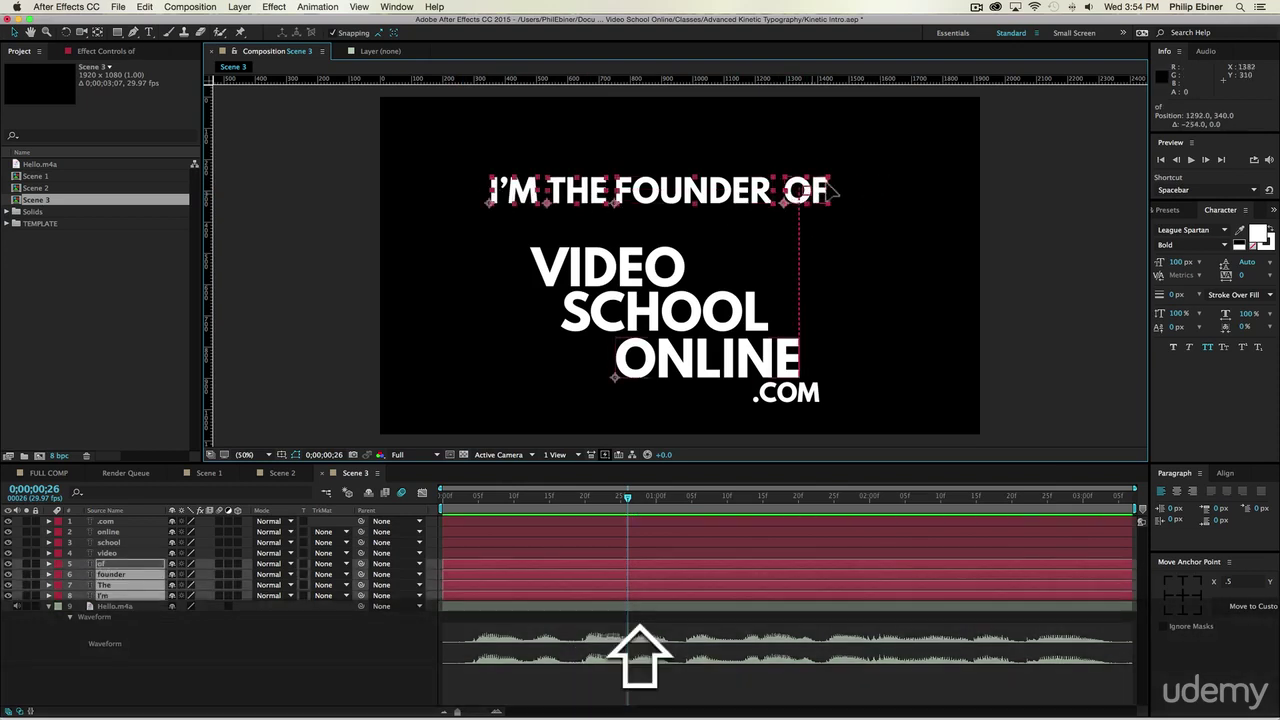
pyautogui.moveTo(836, 193); pyautogui.dragTo(866, 177)
# Move the "video school online .com" block up and right beneath the top line, and nudge "of" closer to "founder".
pyautogui.click(794, 403)
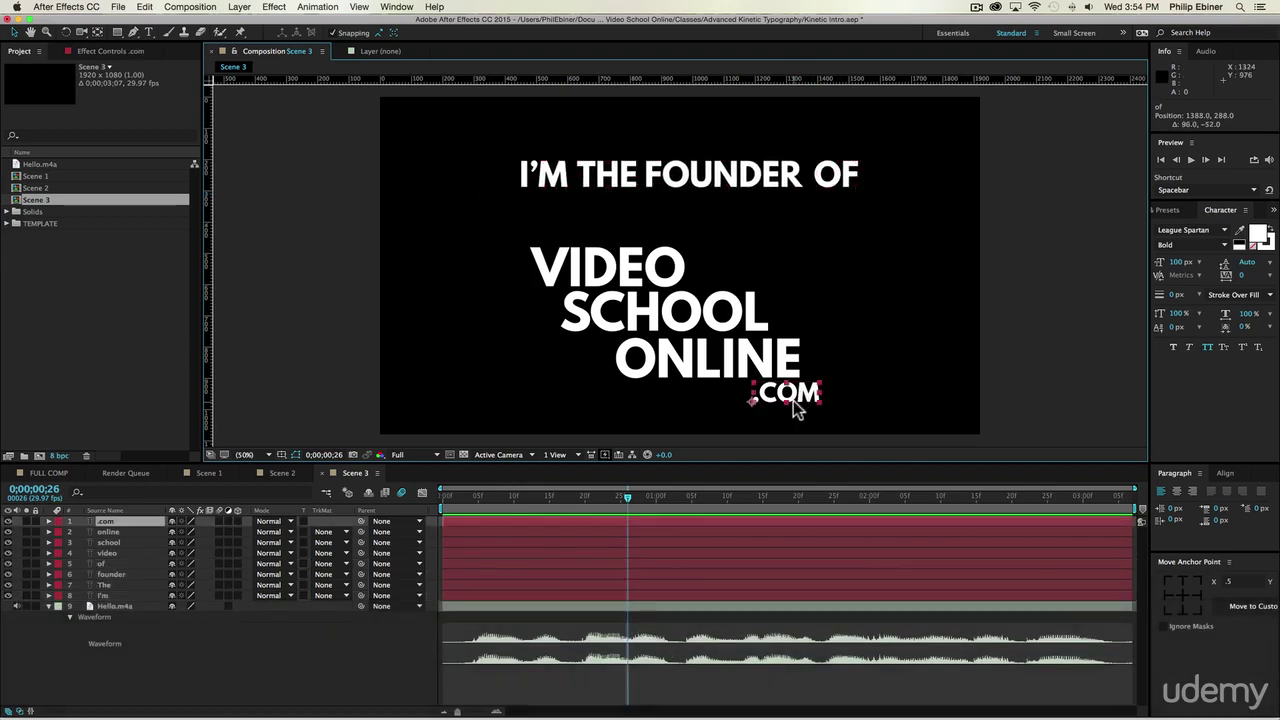
pyautogui.keyDown('shift'); pyautogui.click(760, 357); pyautogui.keyUp('shift')
pyautogui.keyDown('shift'); pyautogui.click(670, 272); pyautogui.keyUp('shift')
pyautogui.keyDown('shift'); pyautogui.click(695, 315); pyautogui.keyUp('shift')
pyautogui.moveTo(734, 321); pyautogui.dragTo(753, 292)
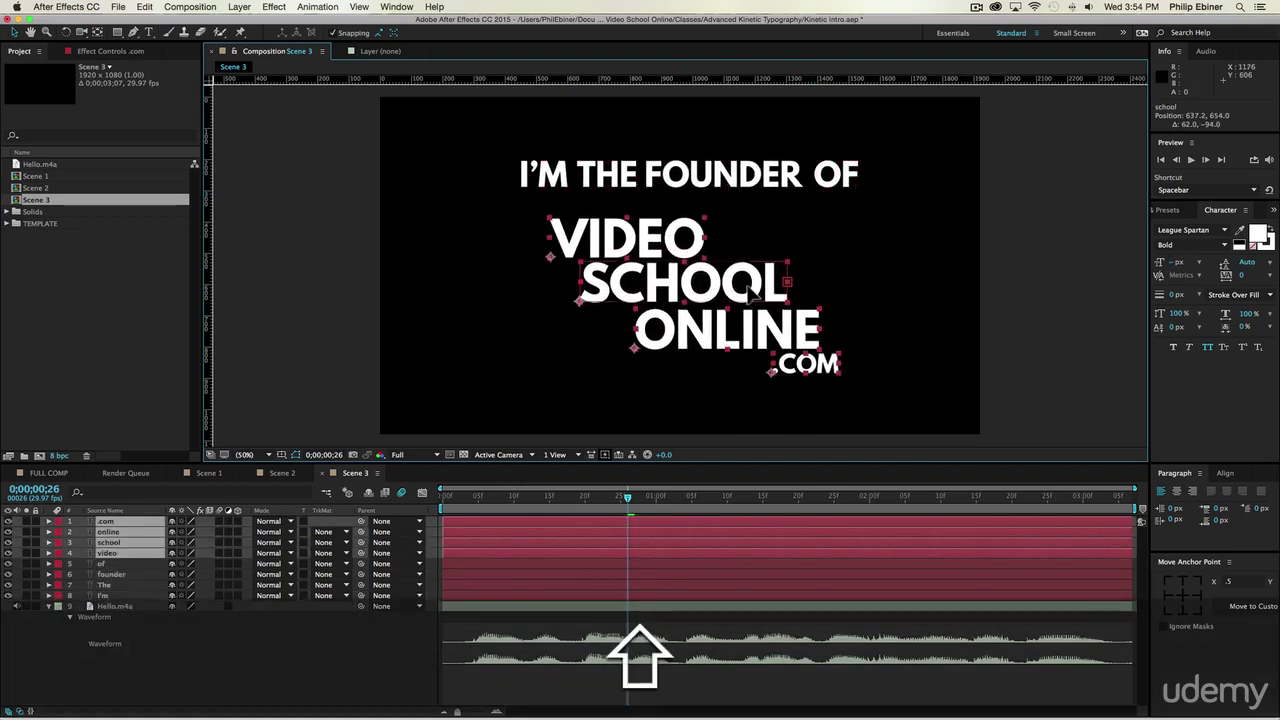
pyautogui.click(951, 279)
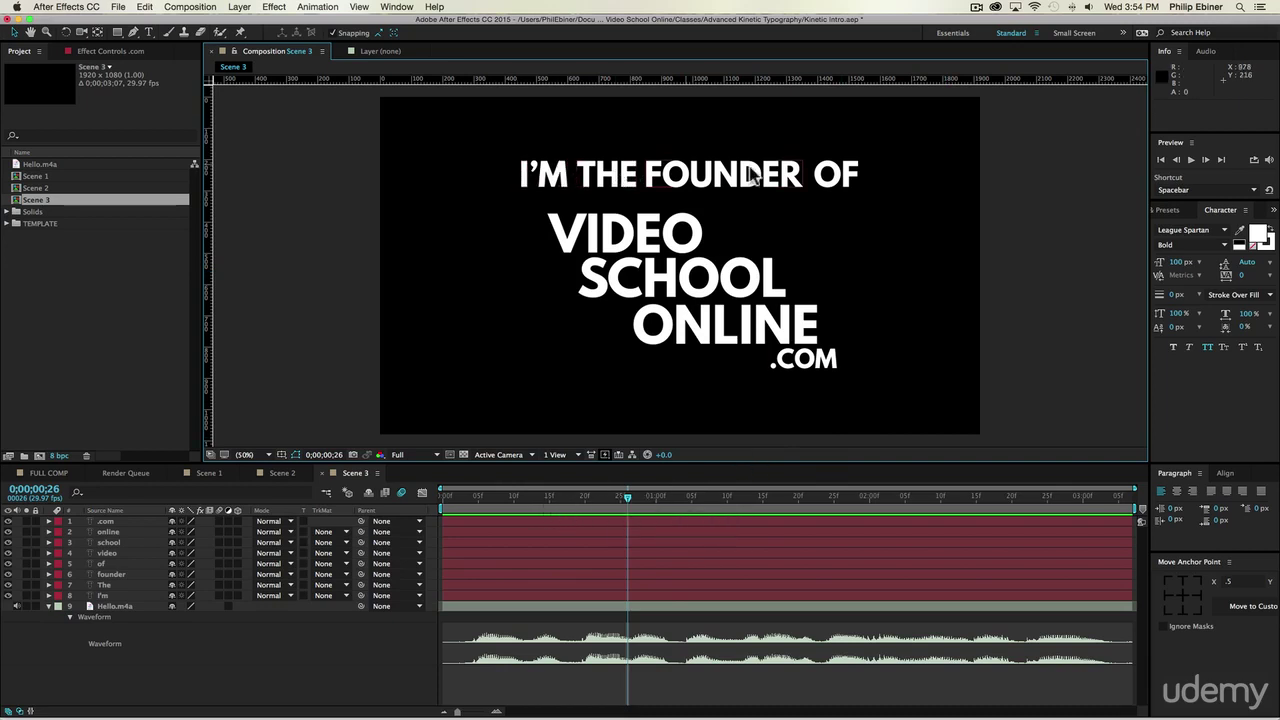
pyautogui.click(832, 176)
pyautogui.moveTo(836, 180); pyautogui.dragTo(840, 180)
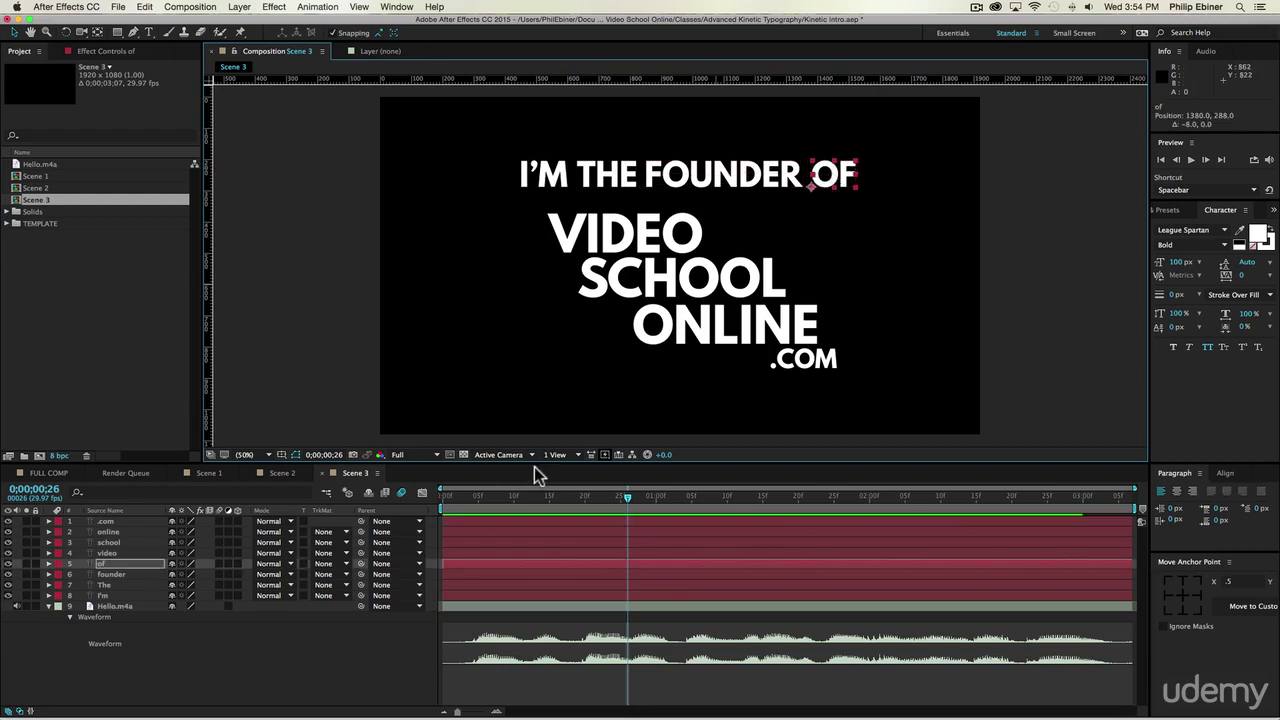
# Solo the "I'm" layer at the first frame of the composition and make all eight text layers 3D.
pyautogui.moveTo(491, 497); pyautogui.dragTo(440, 497)
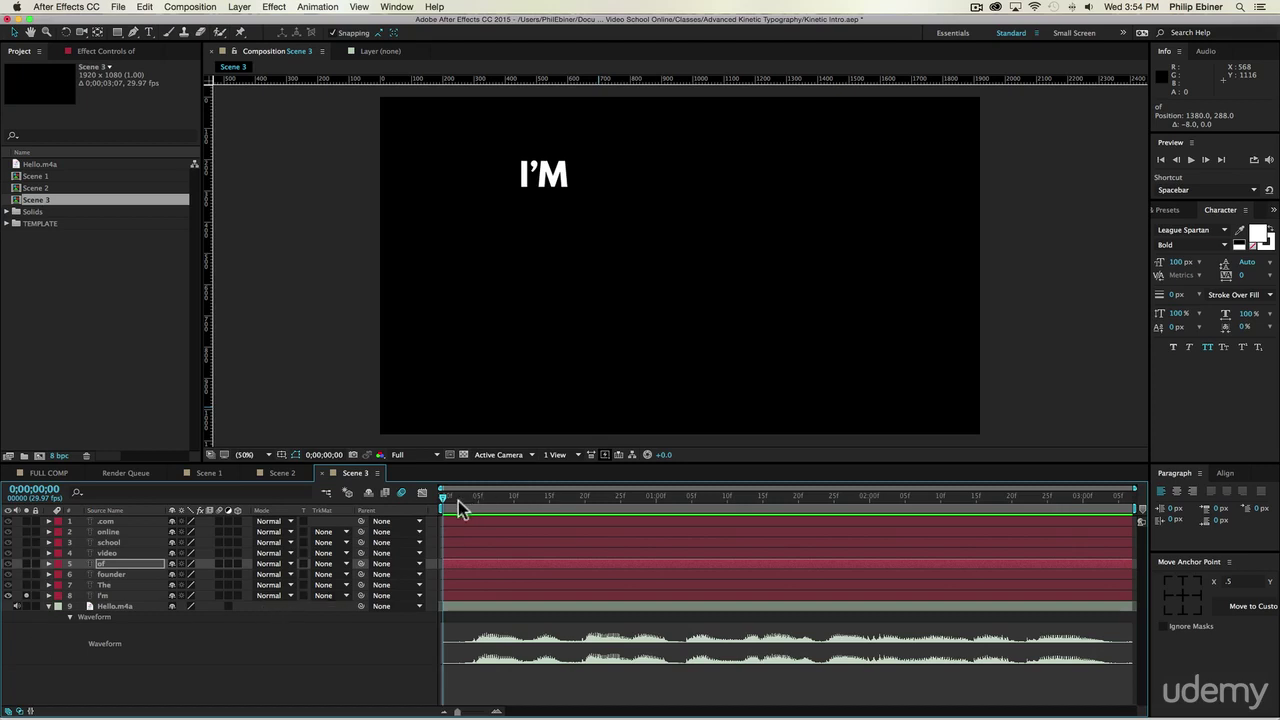
pyautogui.click(465, 561)
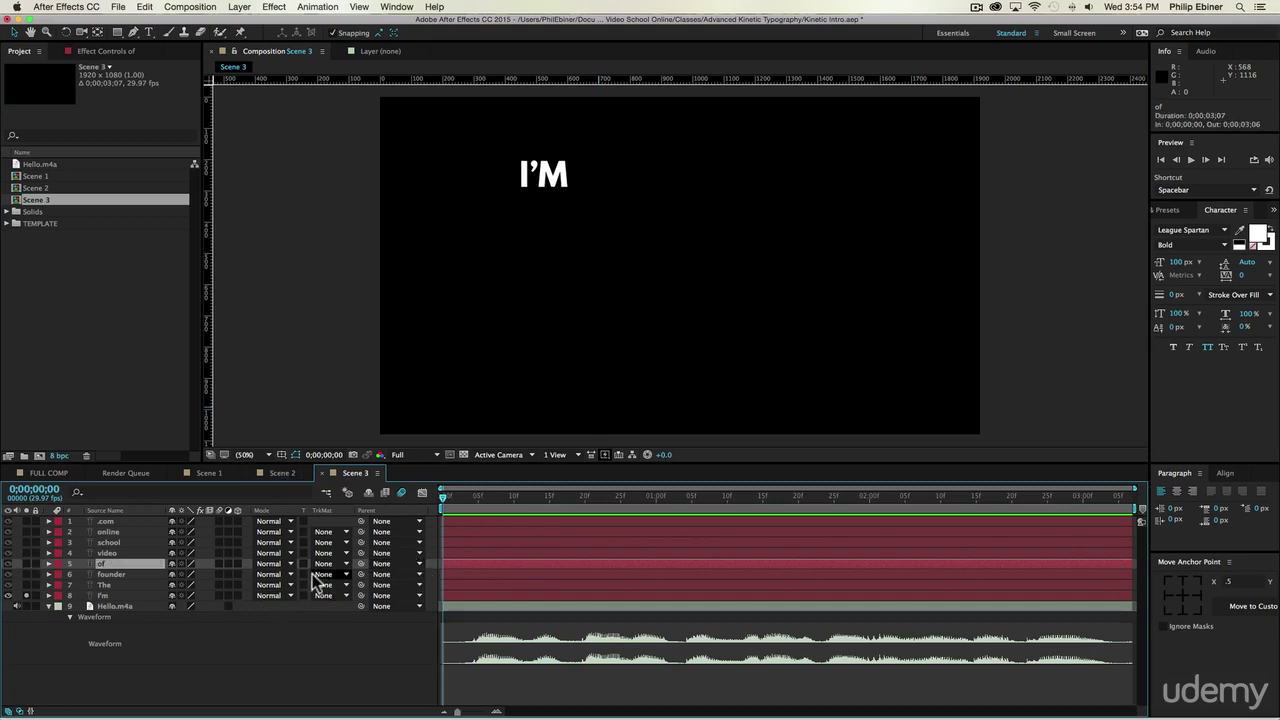
pyautogui.click(237, 563)
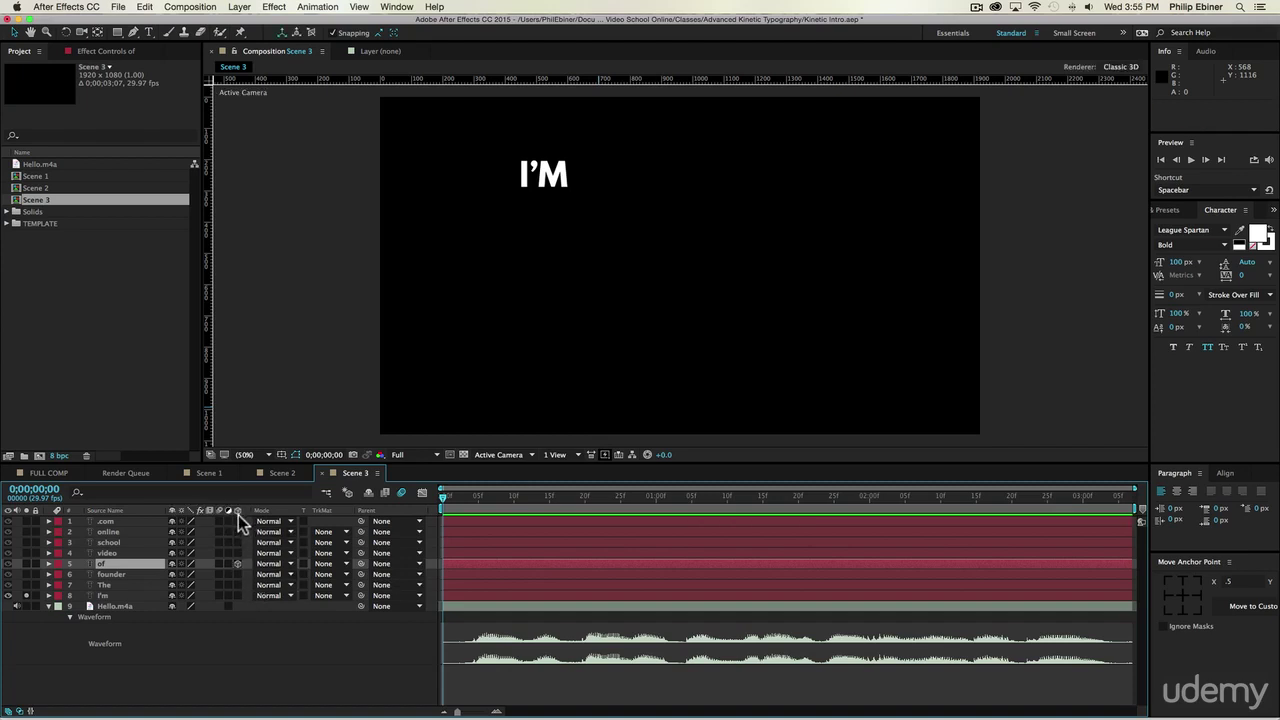
pyautogui.moveTo(238, 520); pyautogui.dragTo(237, 591)
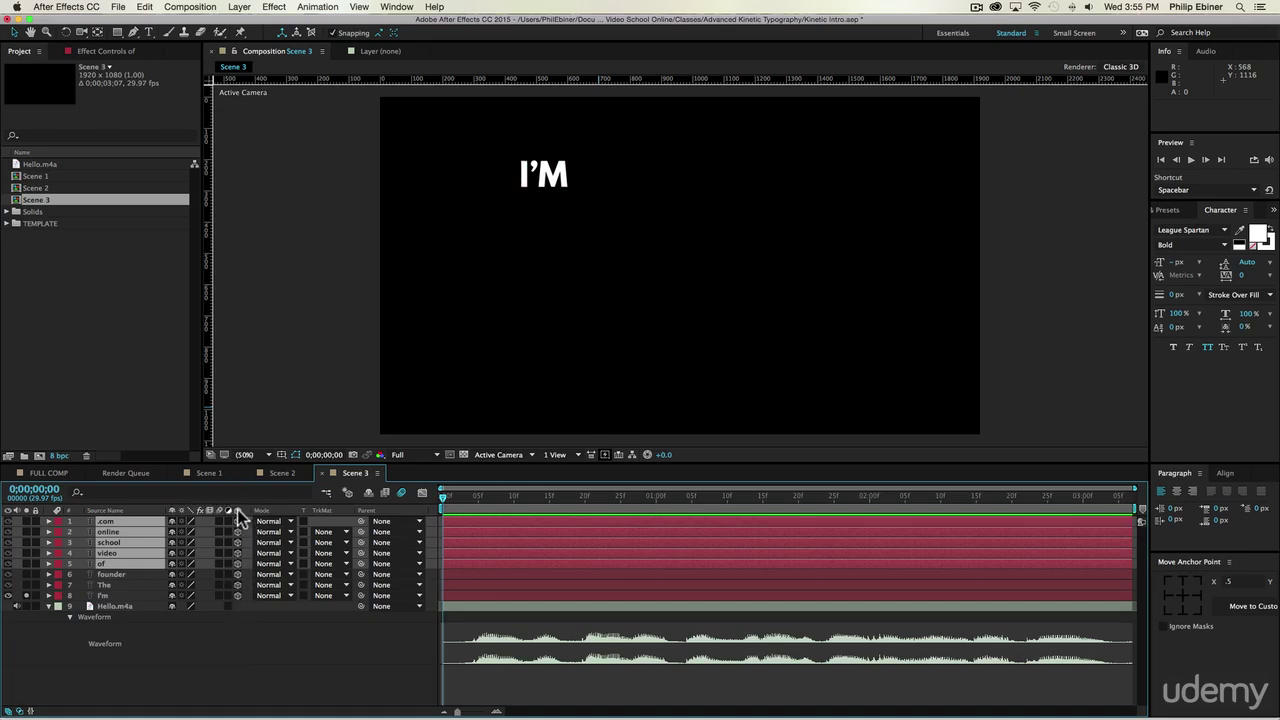
pyautogui.click(350, 660)
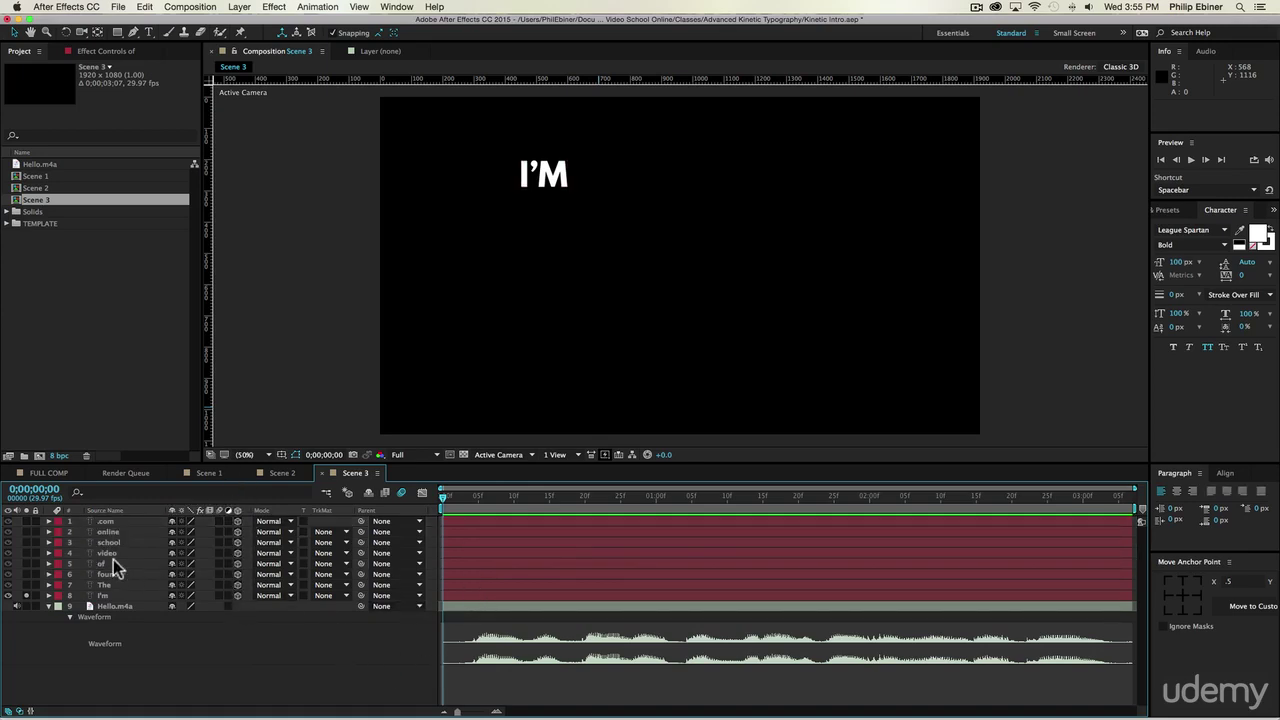
# Reveal the "I'm" layer's rotation properties and move its anchor point to the centre of the word.
pyautogui.click(118, 595)
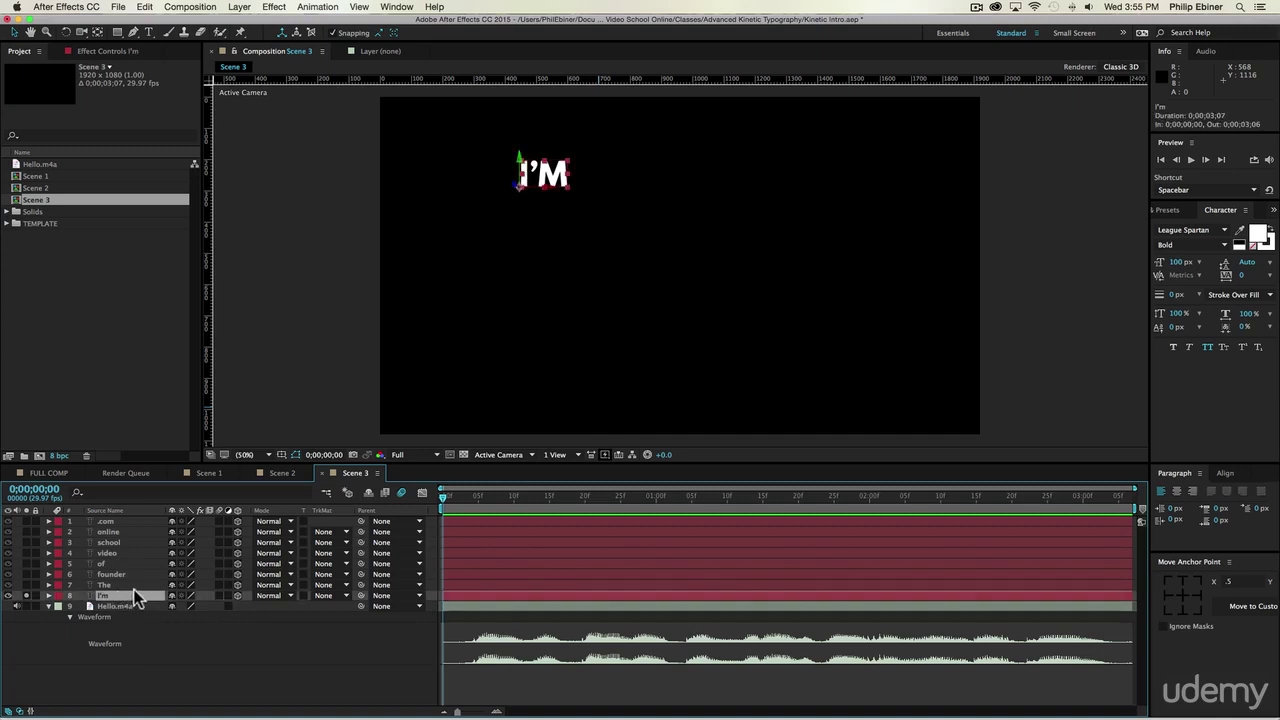
pyautogui.press('r')
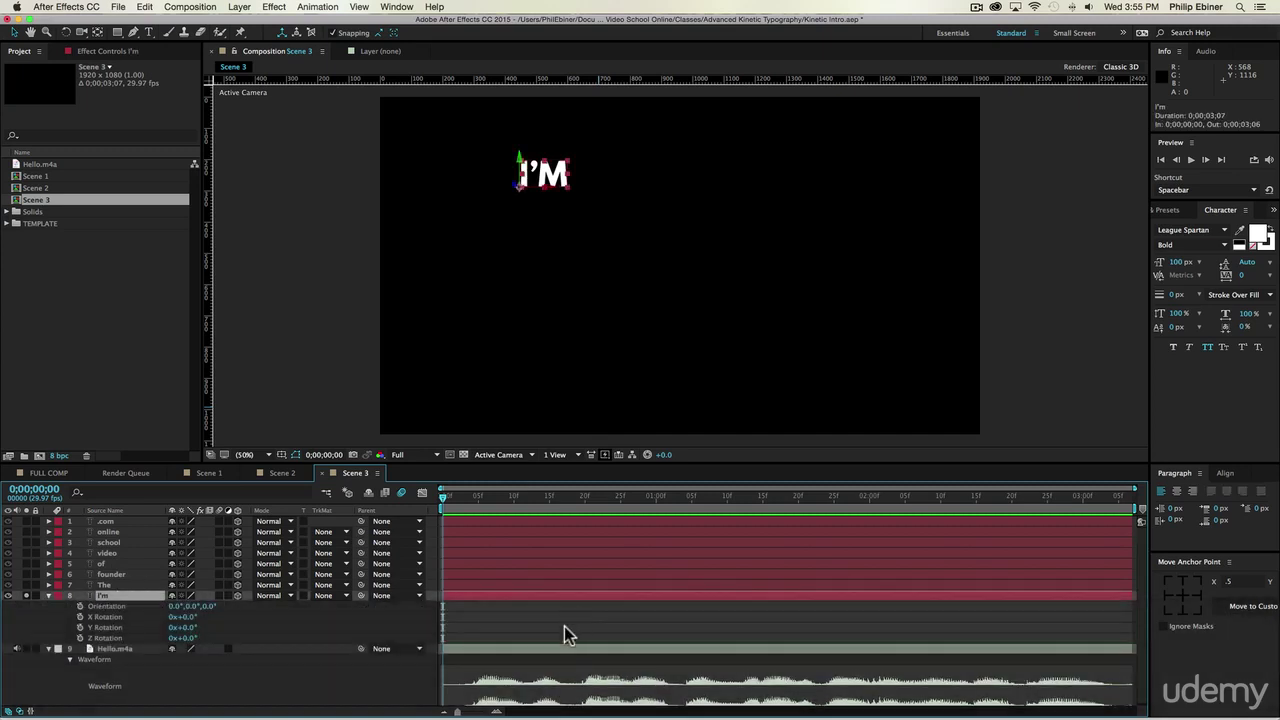
pyautogui.click(97, 33)
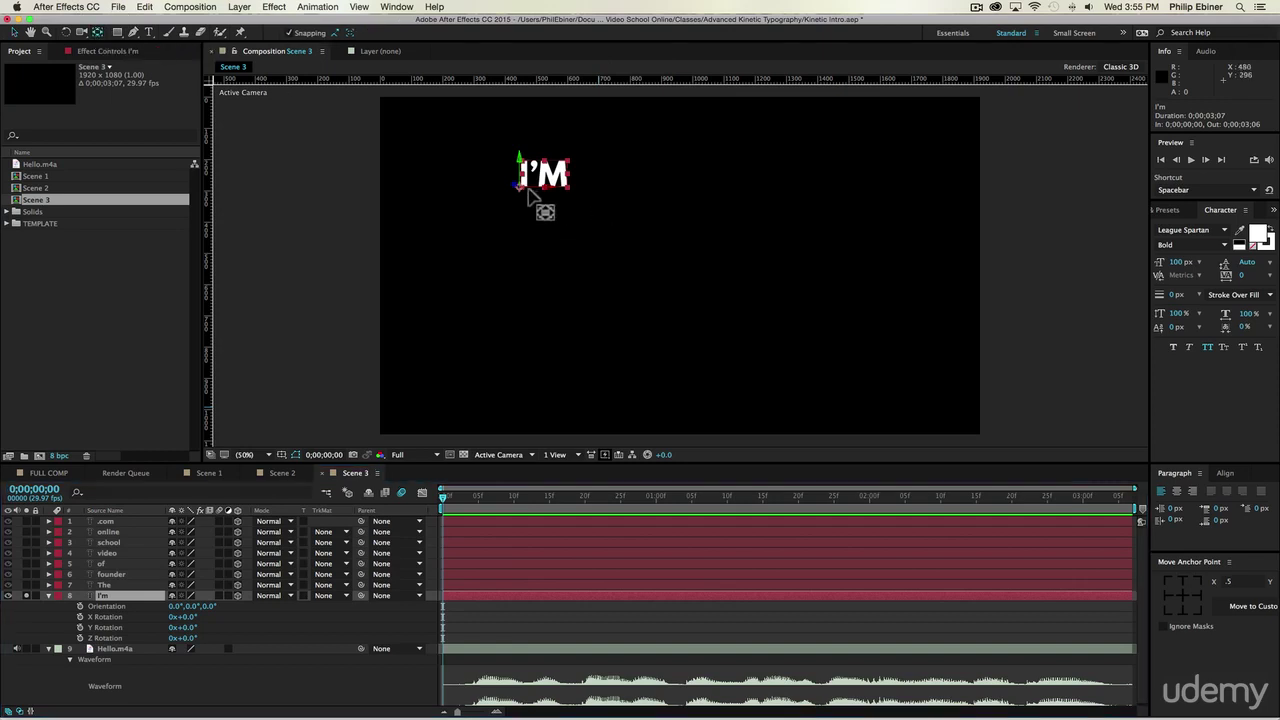
pyautogui.moveTo(520, 191); pyautogui.dragTo(541, 180)
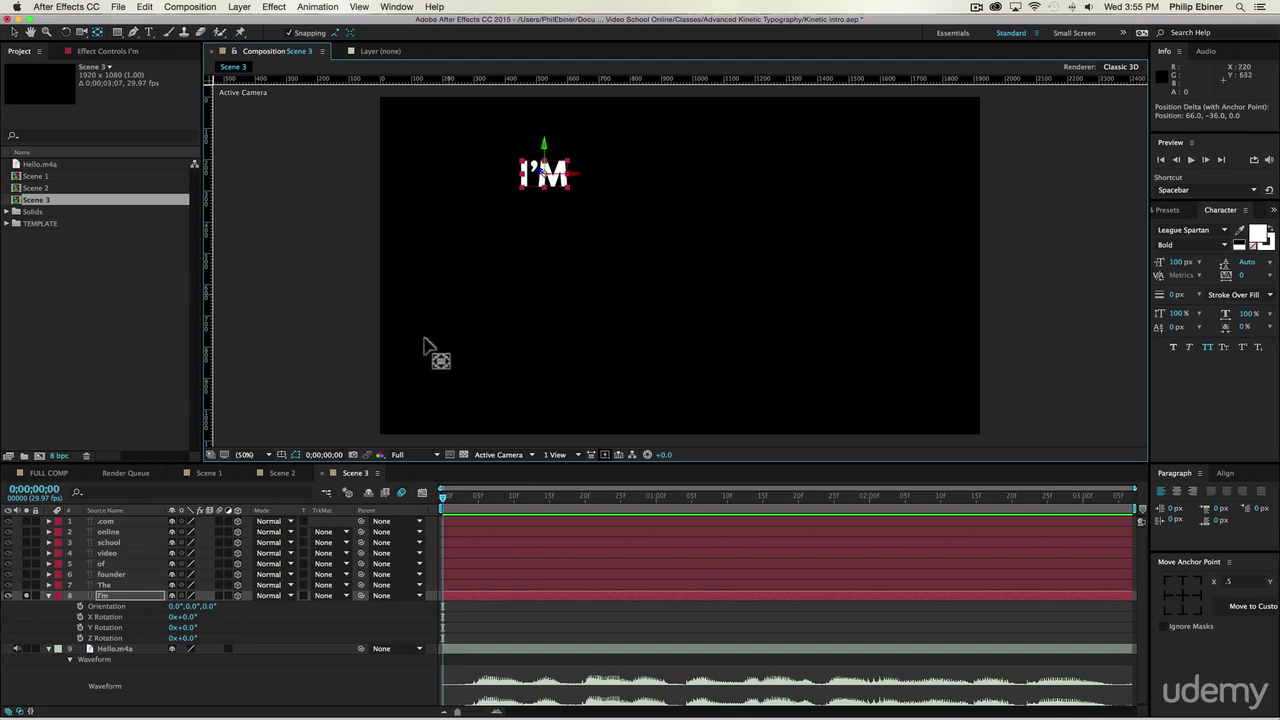
pyautogui.press('z')
pyautogui.click(508, 206)
pyautogui.click(638, 287)
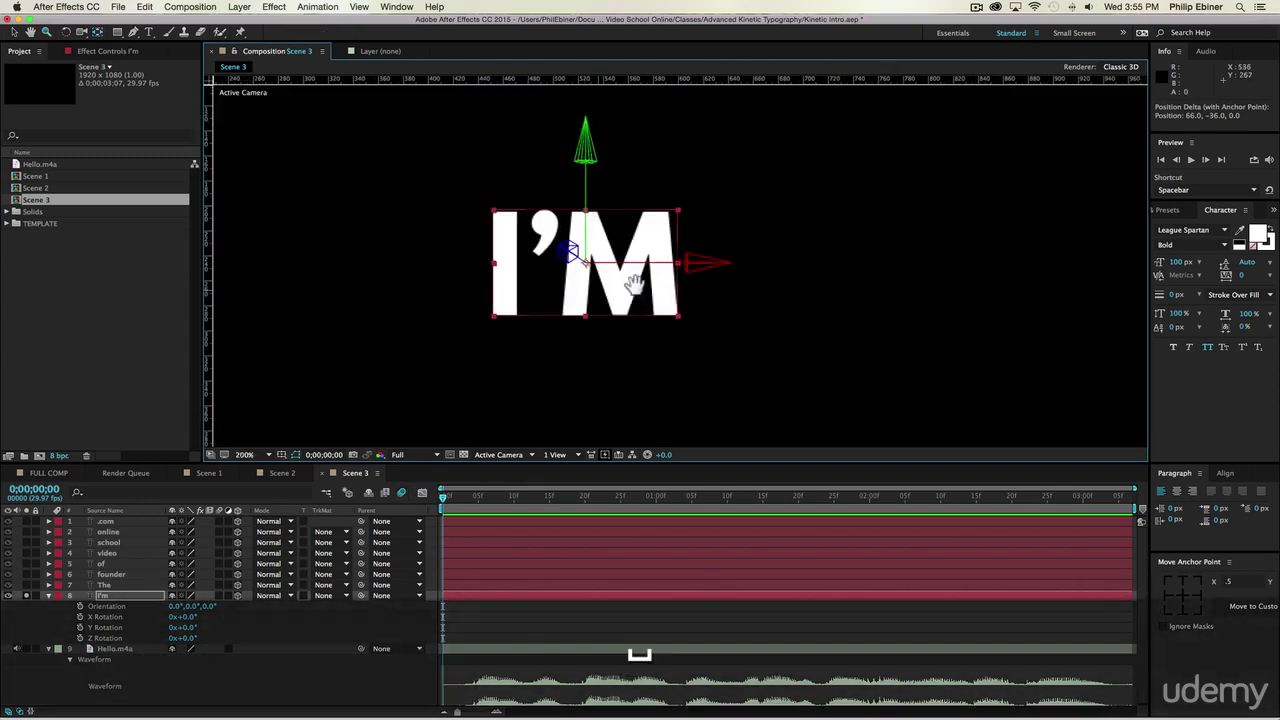
pyautogui.moveTo(638, 287); pyautogui.dragTo(740, 274)
# Try changing the rotation of the "I'm" layer, and undo the change.
pyautogui.click(275, 630)
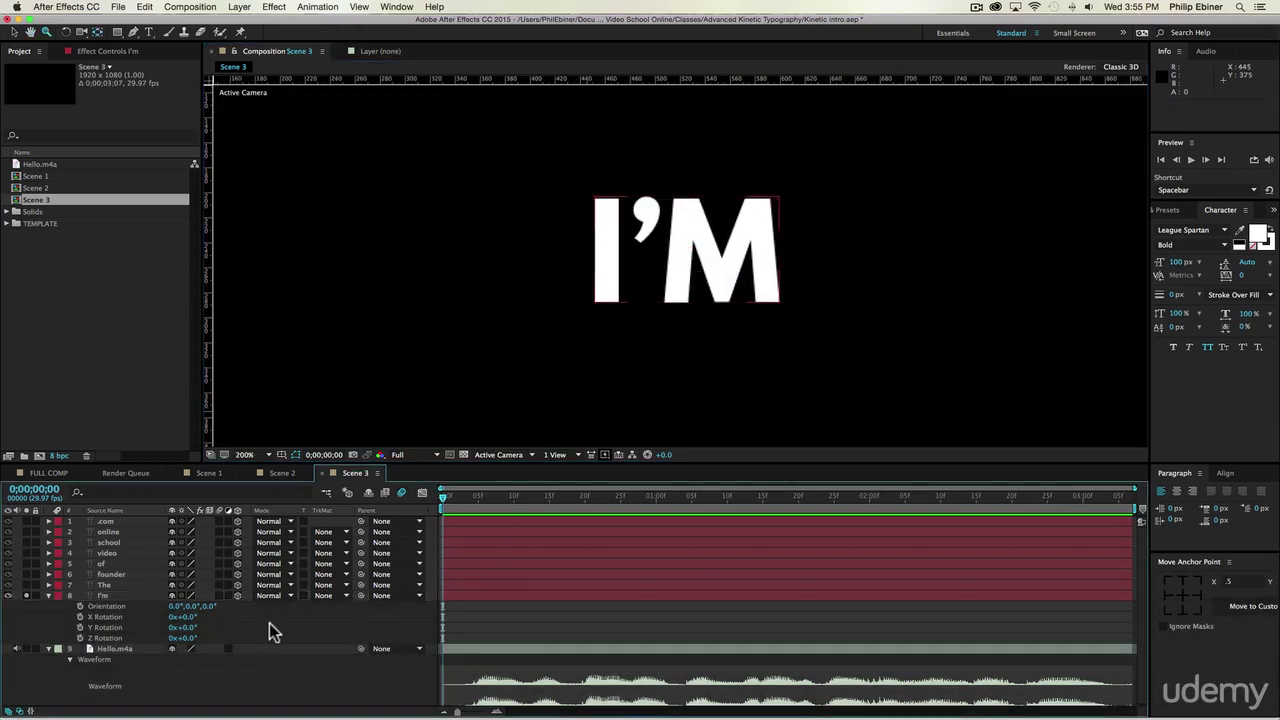
pyautogui.moveTo(190, 634); pyautogui.dragTo(235, 638)
pyautogui.press('super+z')
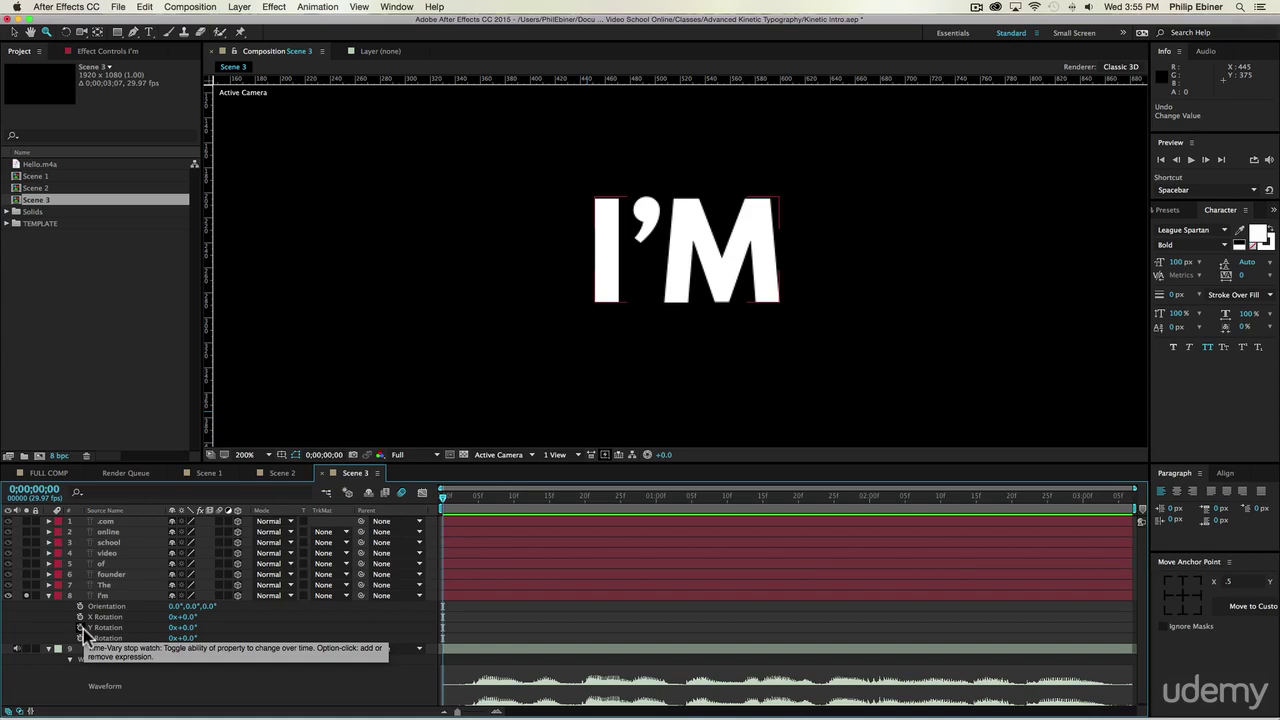
# Add a Y Rotation keyframe to the "I'm" layer at frame 10.
pyautogui.moveTo(480, 499); pyautogui.dragTo(514, 505)
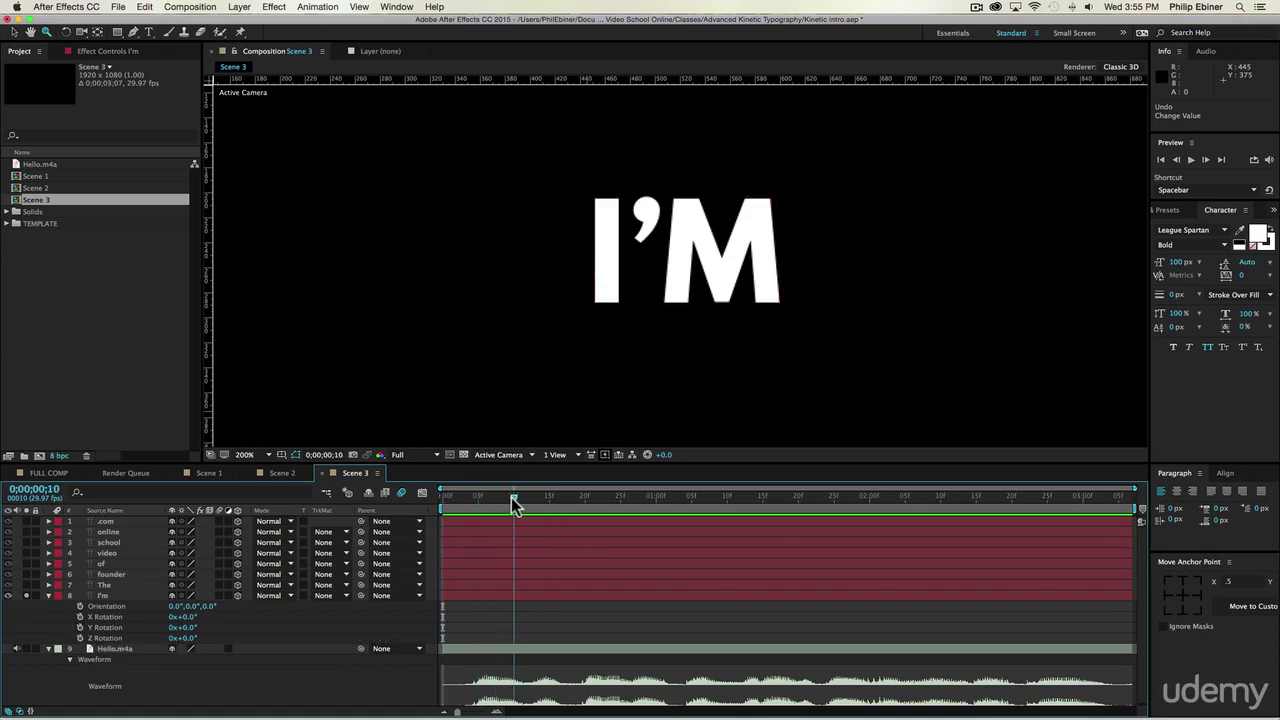
pyautogui.click(80, 627)
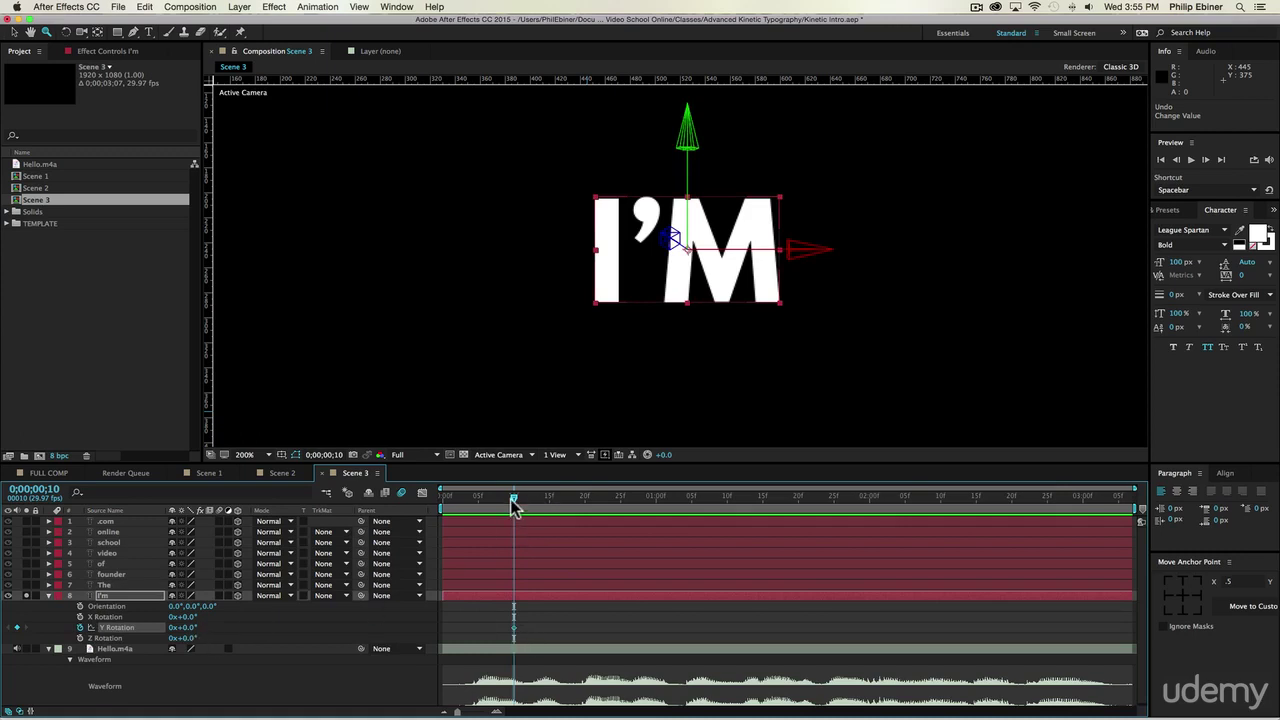
# Set the "I'm" layer's Y Rotation to 83° at the first frame and apply Easy Ease to both rotation keyframes.
pyautogui.moveTo(512, 505); pyautogui.dragTo(432, 507)
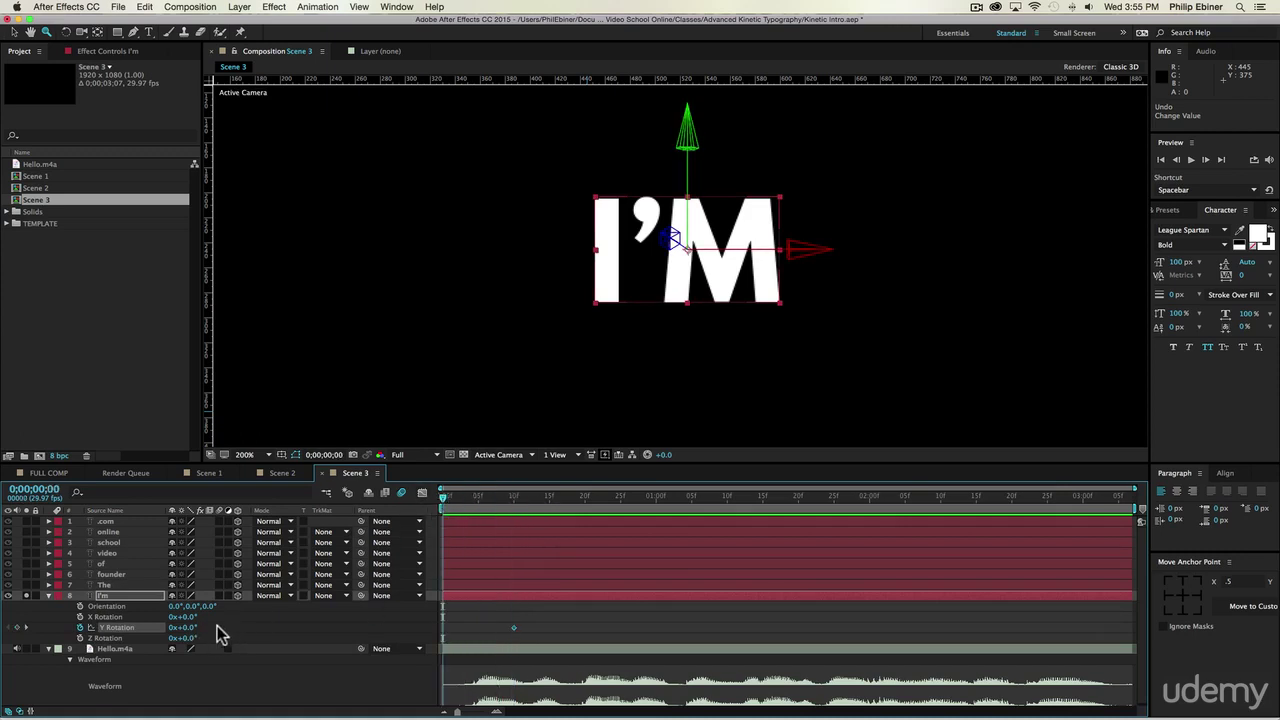
pyautogui.moveTo(192, 635); pyautogui.dragTo(244, 629)
pyautogui.moveTo(563, 648); pyautogui.dragTo(430, 617)
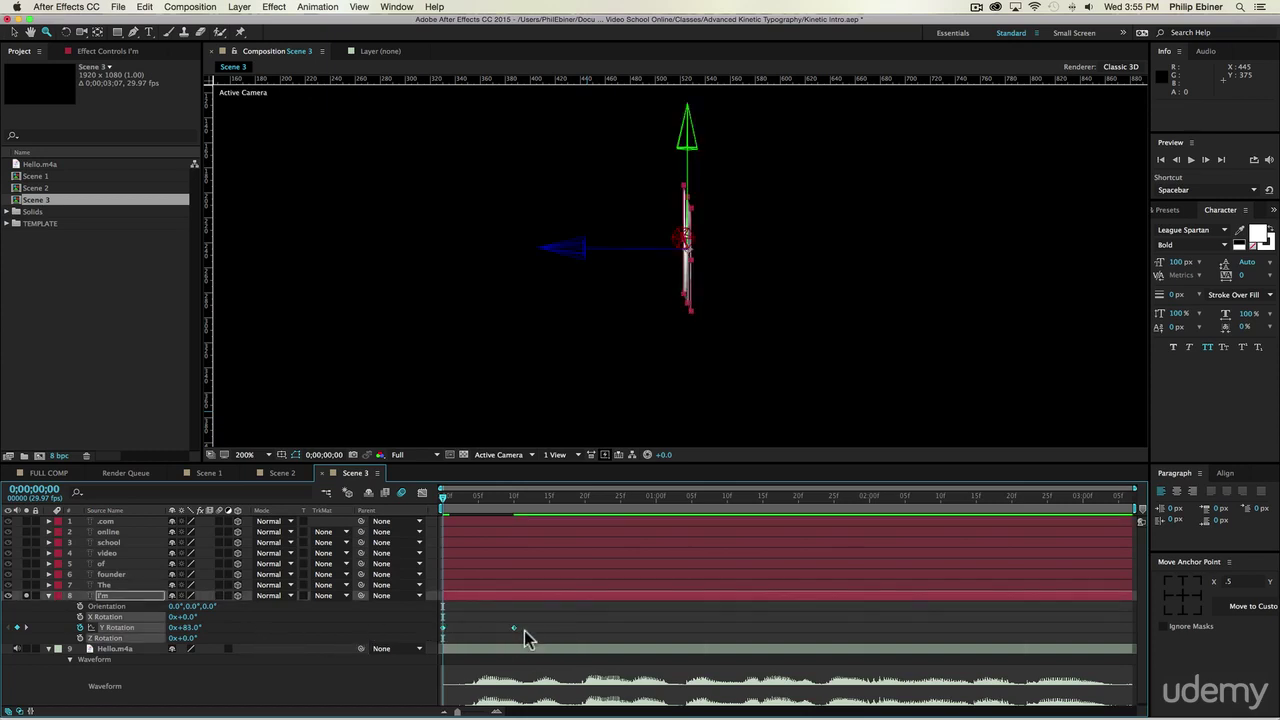
pyautogui.press('F9')
# Try steepening the middle of the Y Rotation speed curve by lengthening the keyframe influence to about 72%, and preview the spin.
pyautogui.click(422, 494)
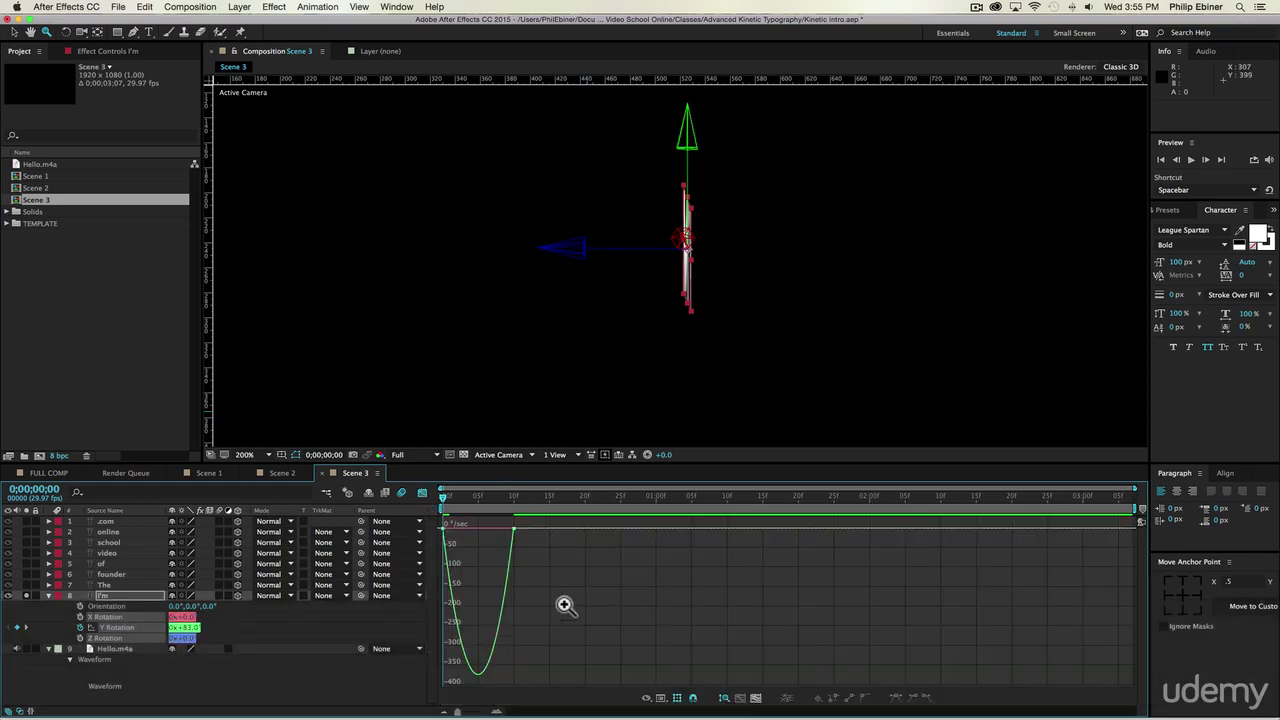
pyautogui.press('v')
pyautogui.click(443, 528)
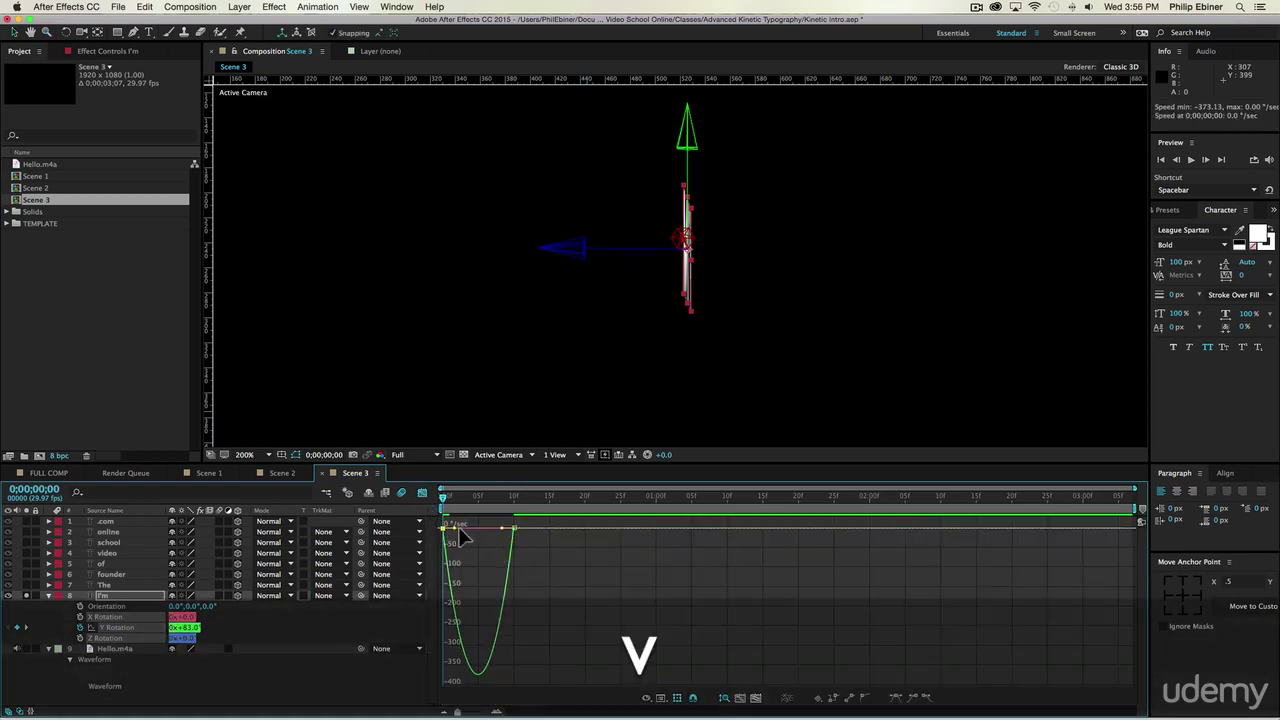
pyautogui.moveTo(455, 528); pyautogui.dragTo(492, 528)
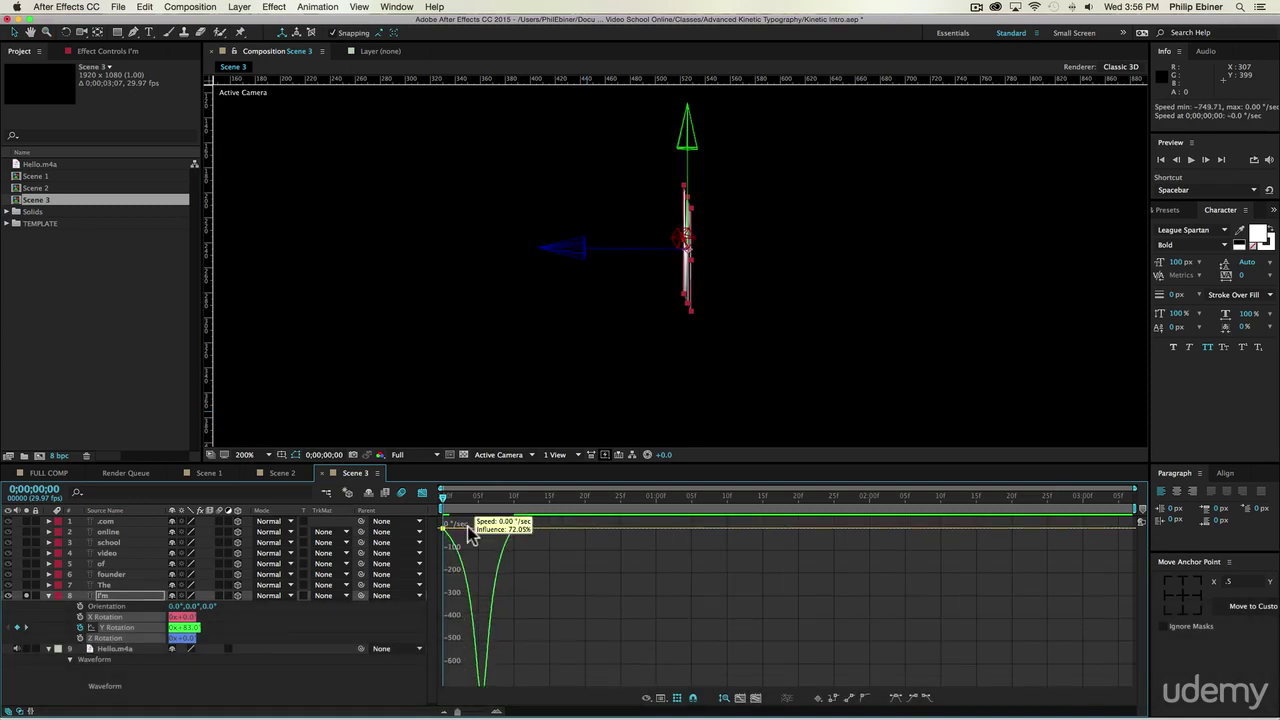
pyautogui.press('KP_0')
pyautogui.press('space')
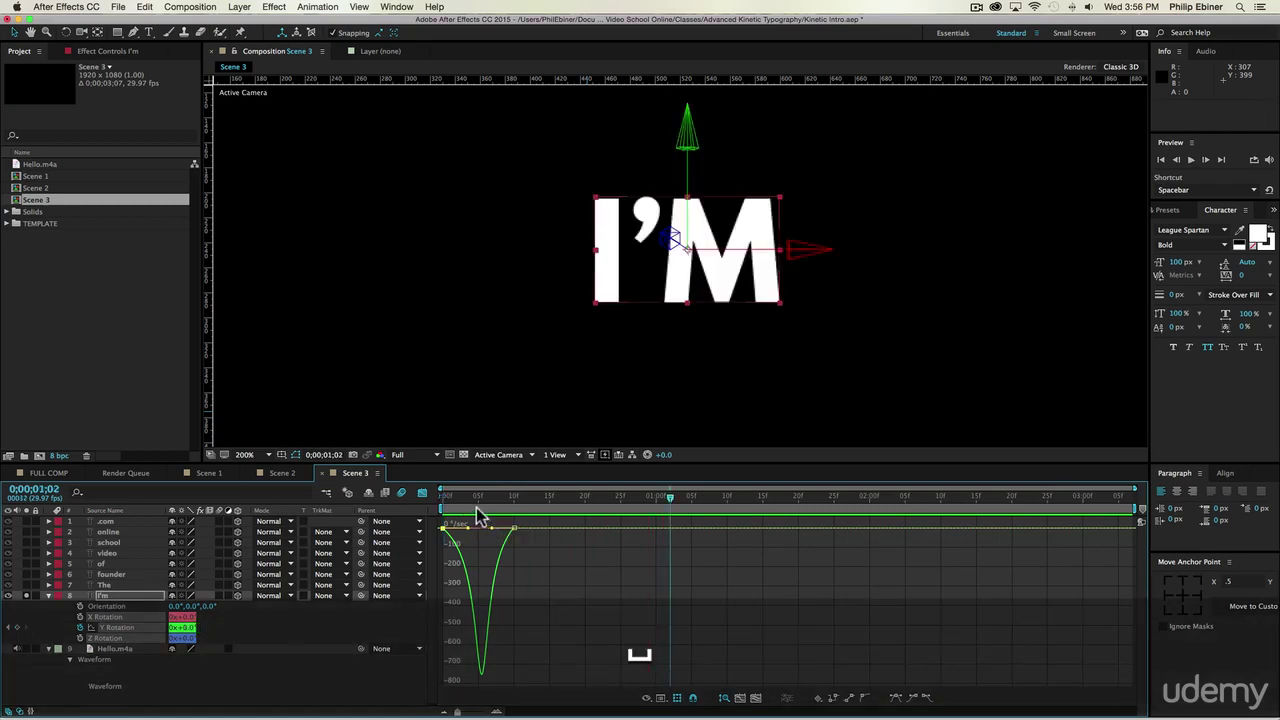
pyautogui.press('KP_0')
pyautogui.press('space')
pyautogui.press('KP_0')
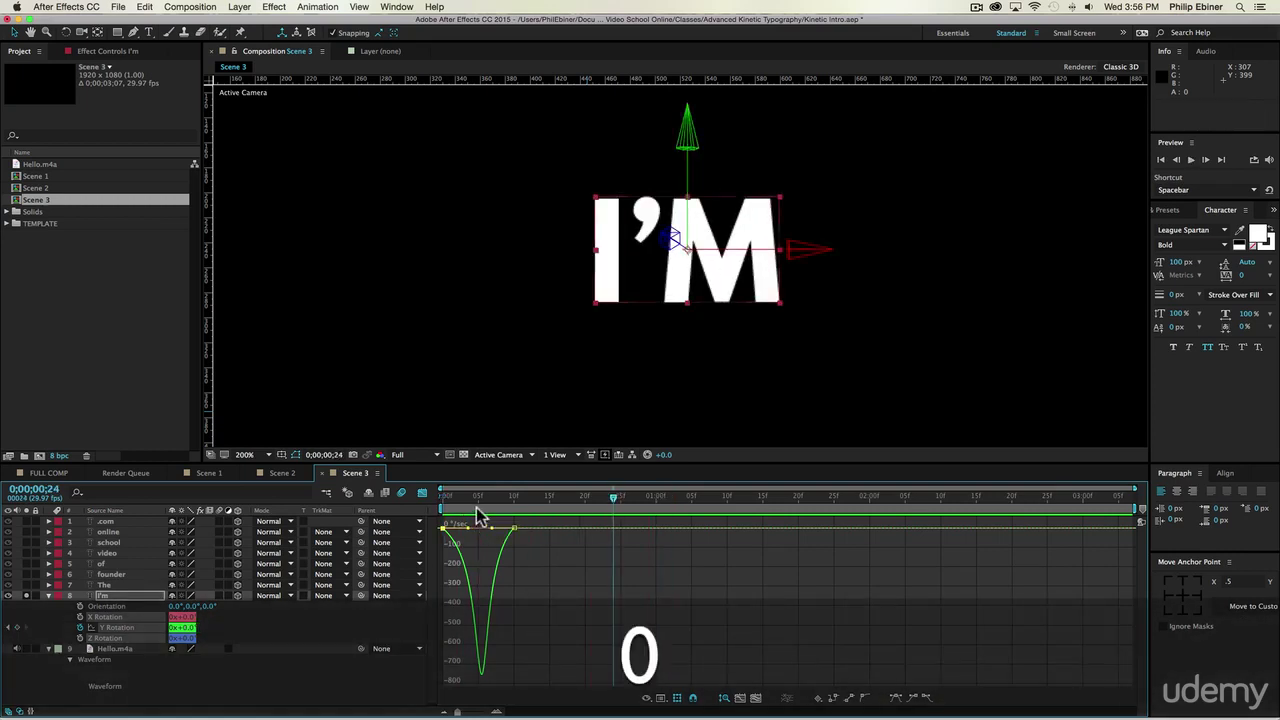
pyautogui.press('space')
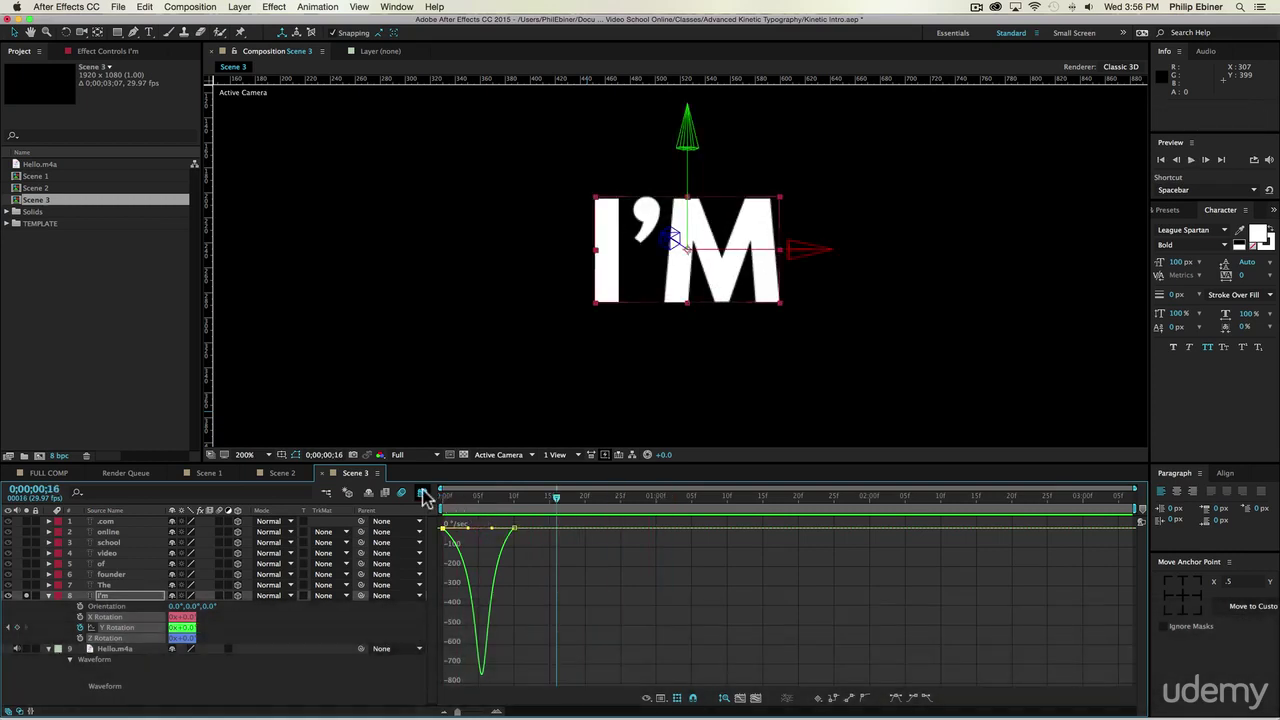
# Enable motion blur for all eight text layers, preview the animation and return to the first frame.
pyautogui.click(422, 494)
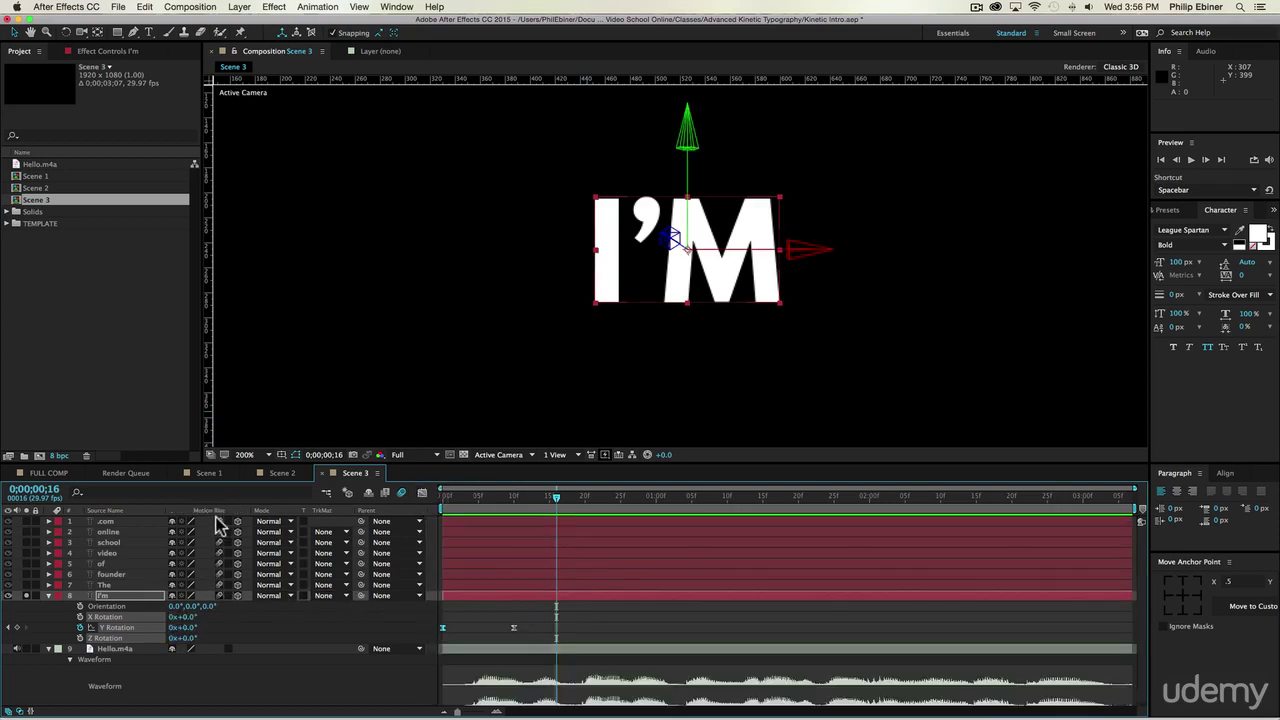
pyautogui.click(402, 494)
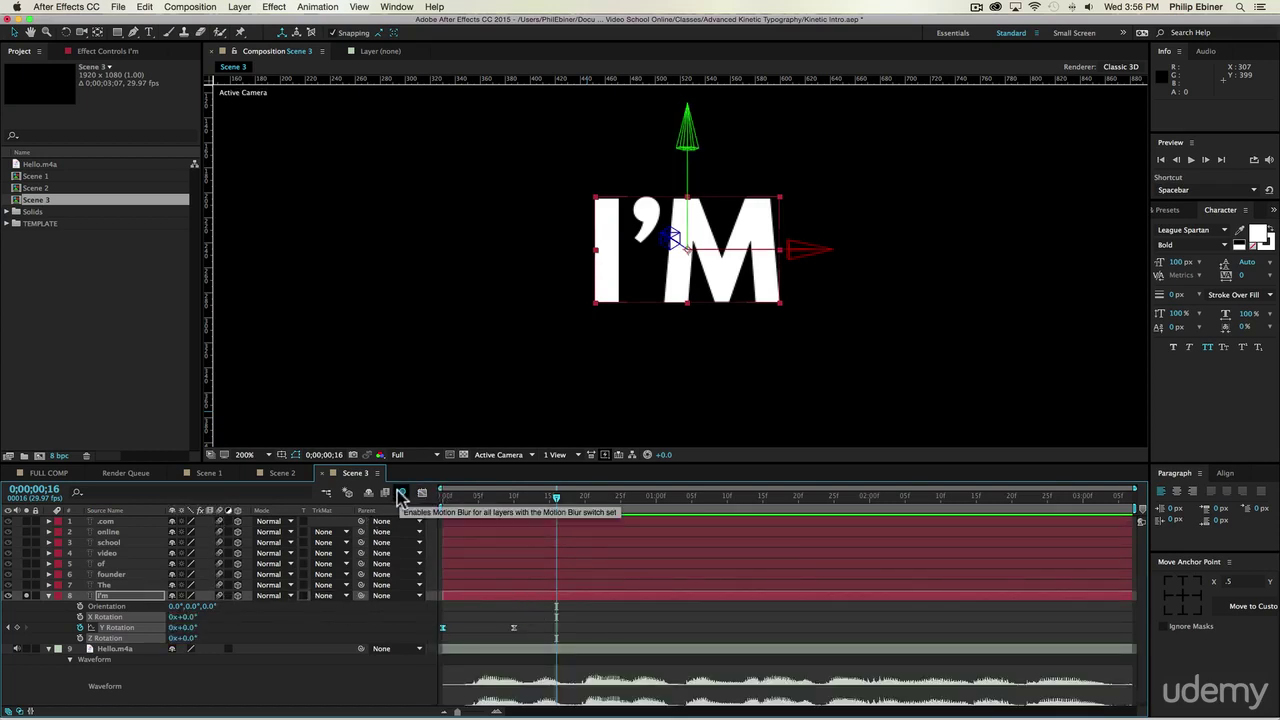
pyautogui.press('KP_0')
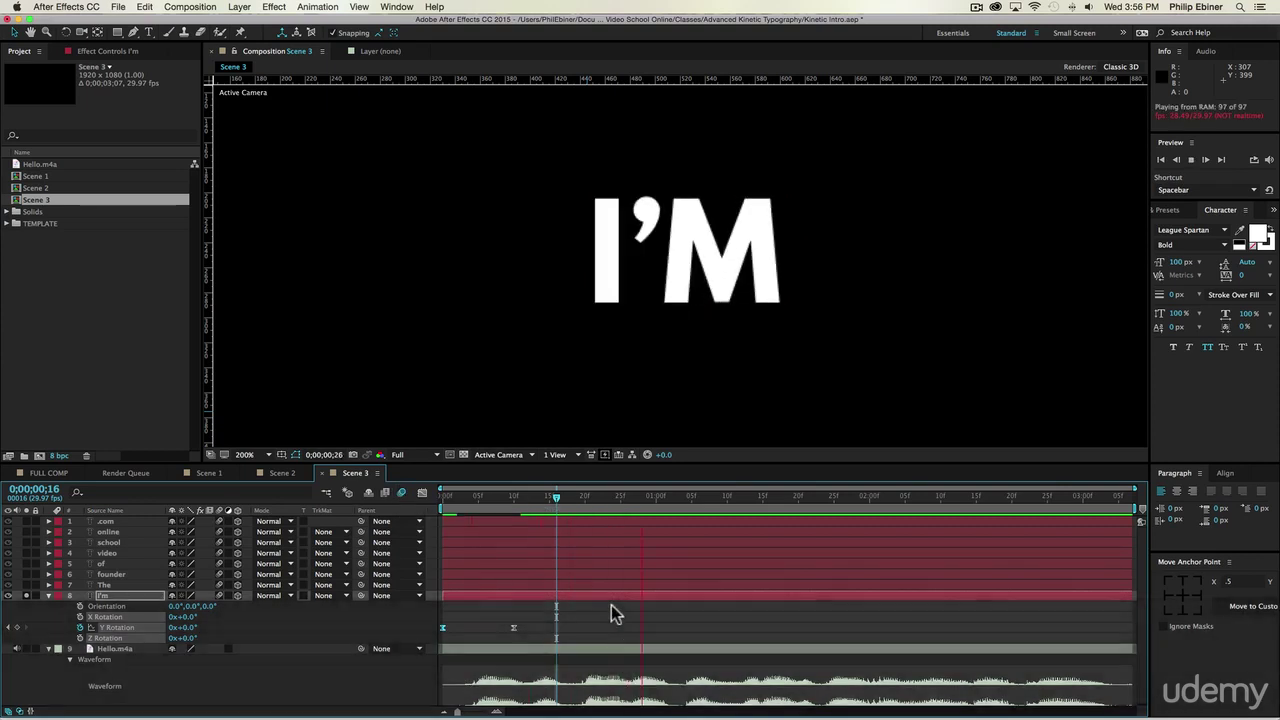
pyautogui.press('space')
pyautogui.press('Home')
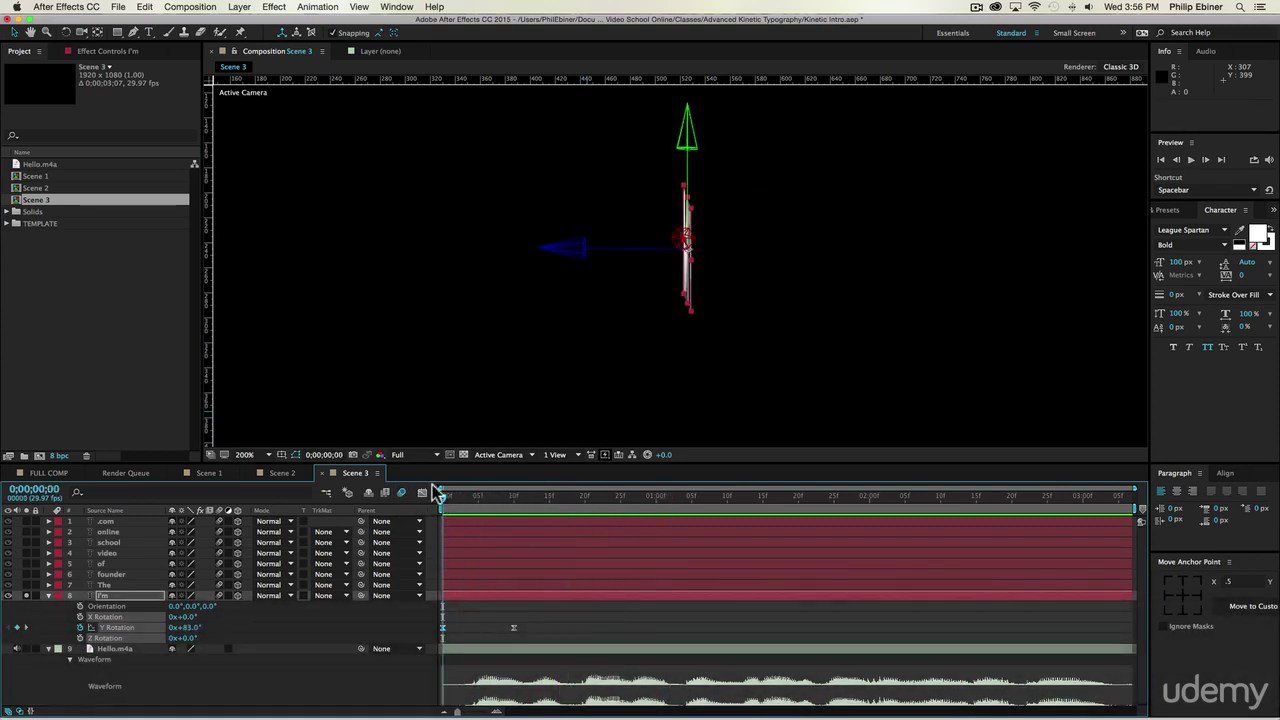
# Reshape the "I'm" layer's Y Rotation speed curve so the spin starts fast and eases out slowly, and preview it.
pyautogui.click(422, 492)
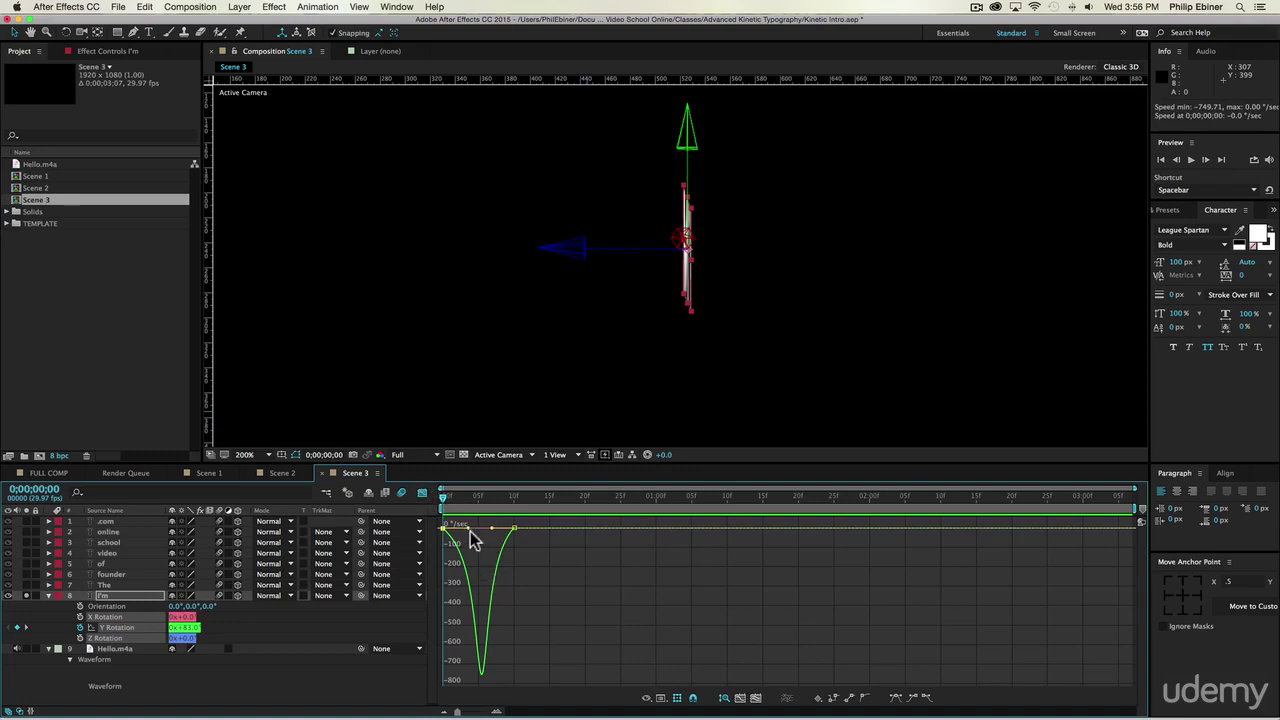
pyautogui.moveTo(467, 528)
pyautogui.mouseDown()
pyautogui.moveTo(447, 530)
pyautogui.moveTo(453, 500)
pyautogui.moveTo(479, 529)
pyautogui.mouseUp()
pyautogui.press('KP_0')
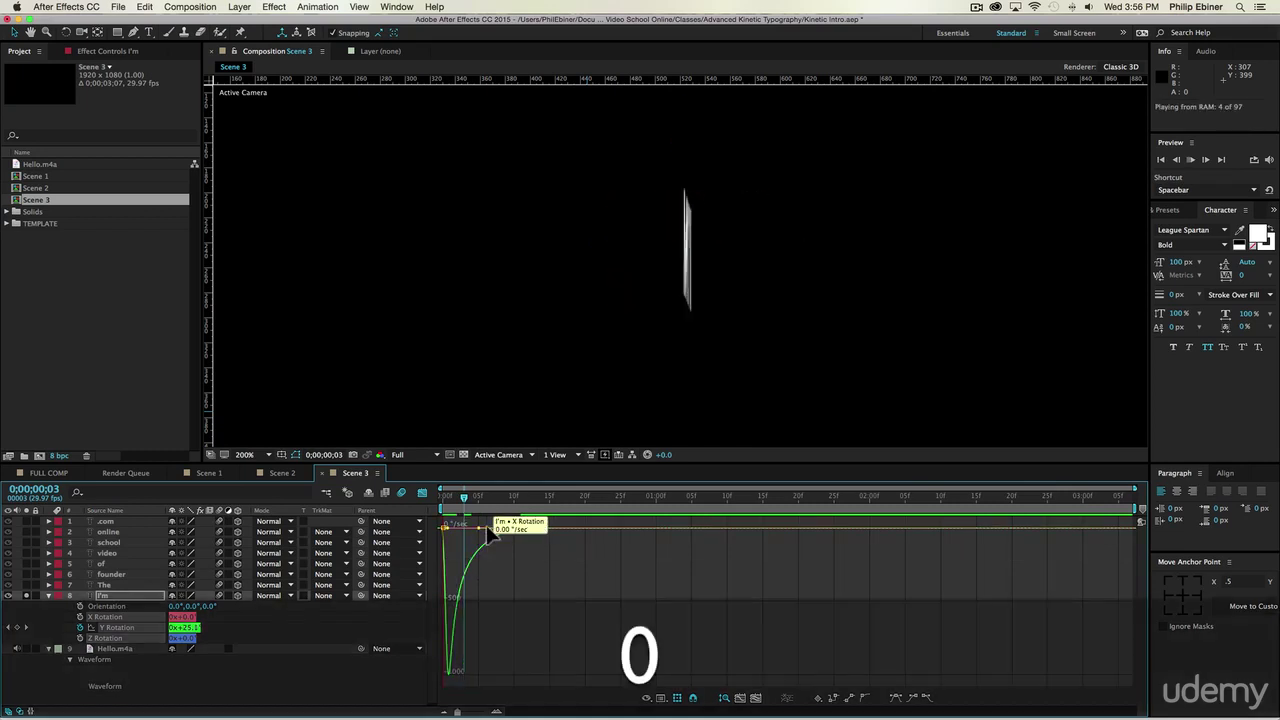
pyautogui.press('space')
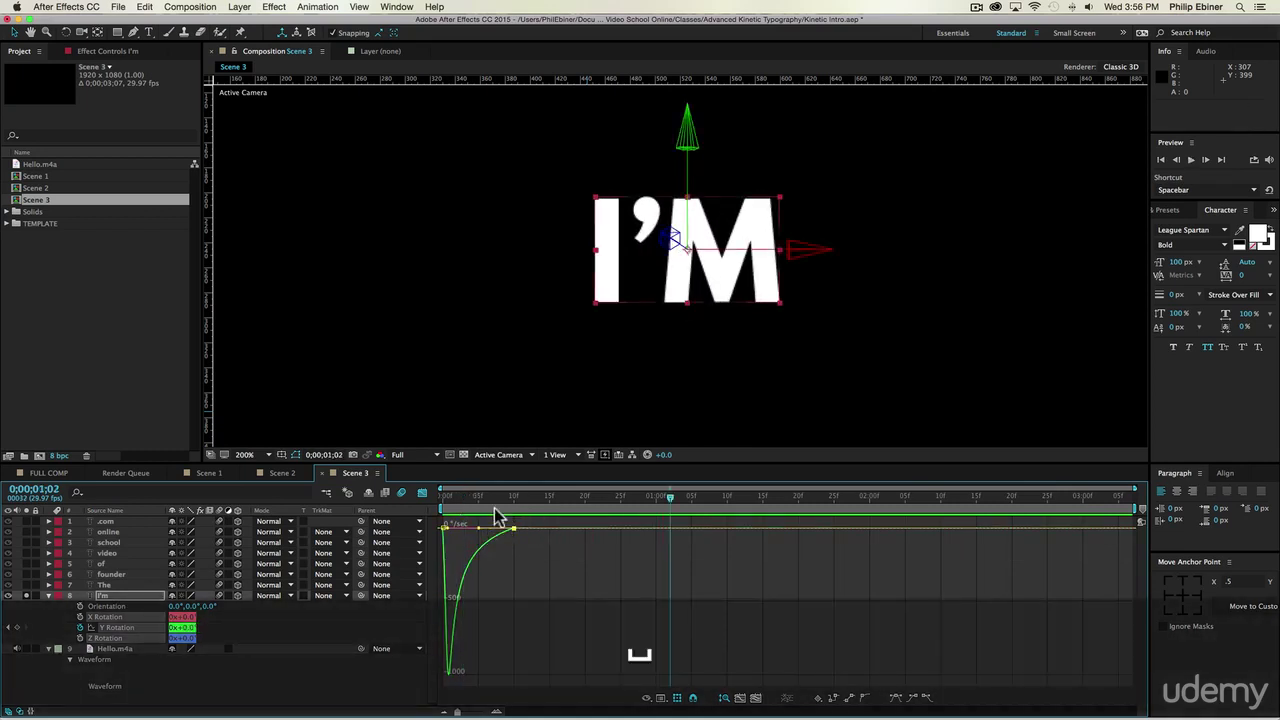
pyautogui.click(422, 494)
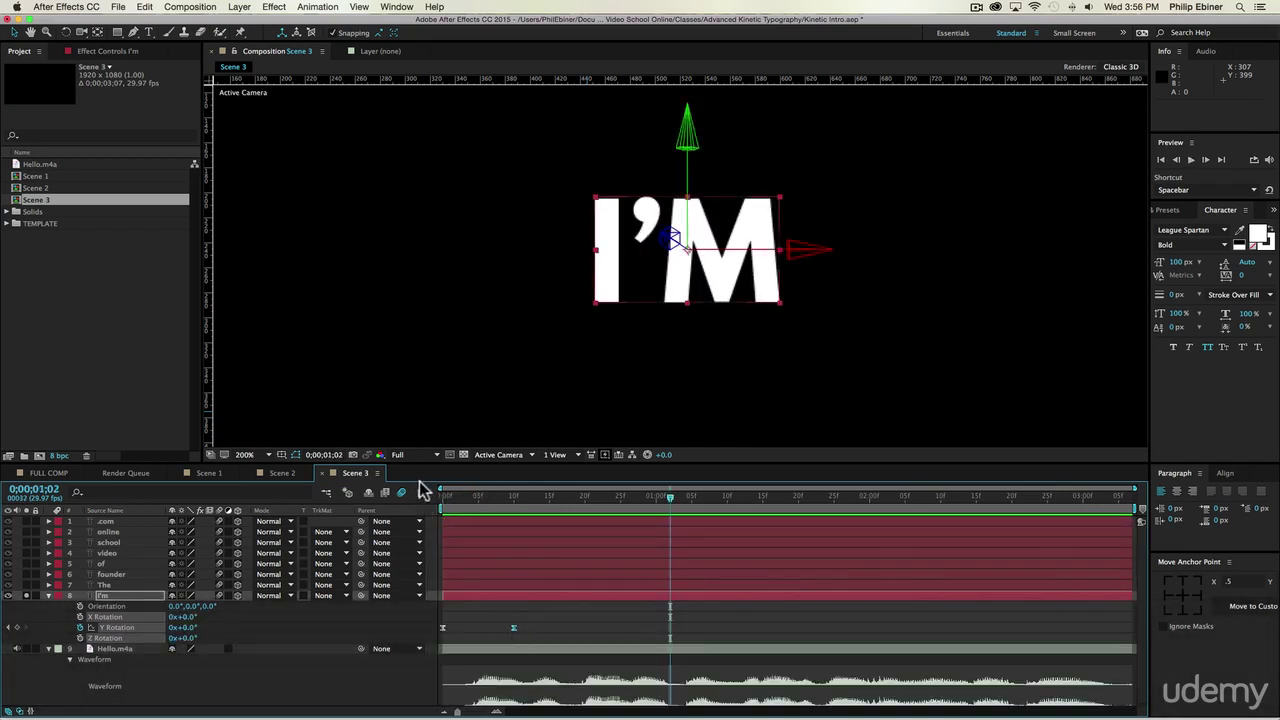
# Move the ending Y Rotation keyframe of the "I'm" layer to frame 15 and preview the slower spin.
pyautogui.moveTo(513, 630); pyautogui.dragTo(549, 629)
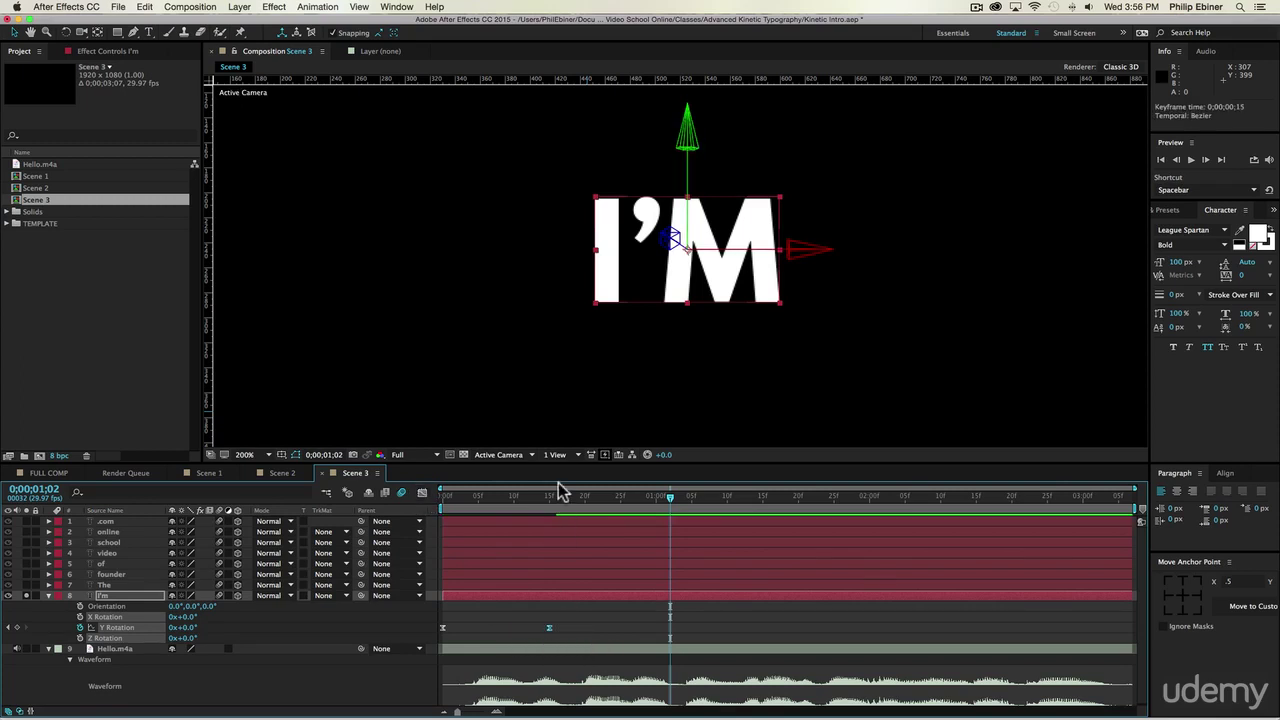
pyautogui.press('KP_0')
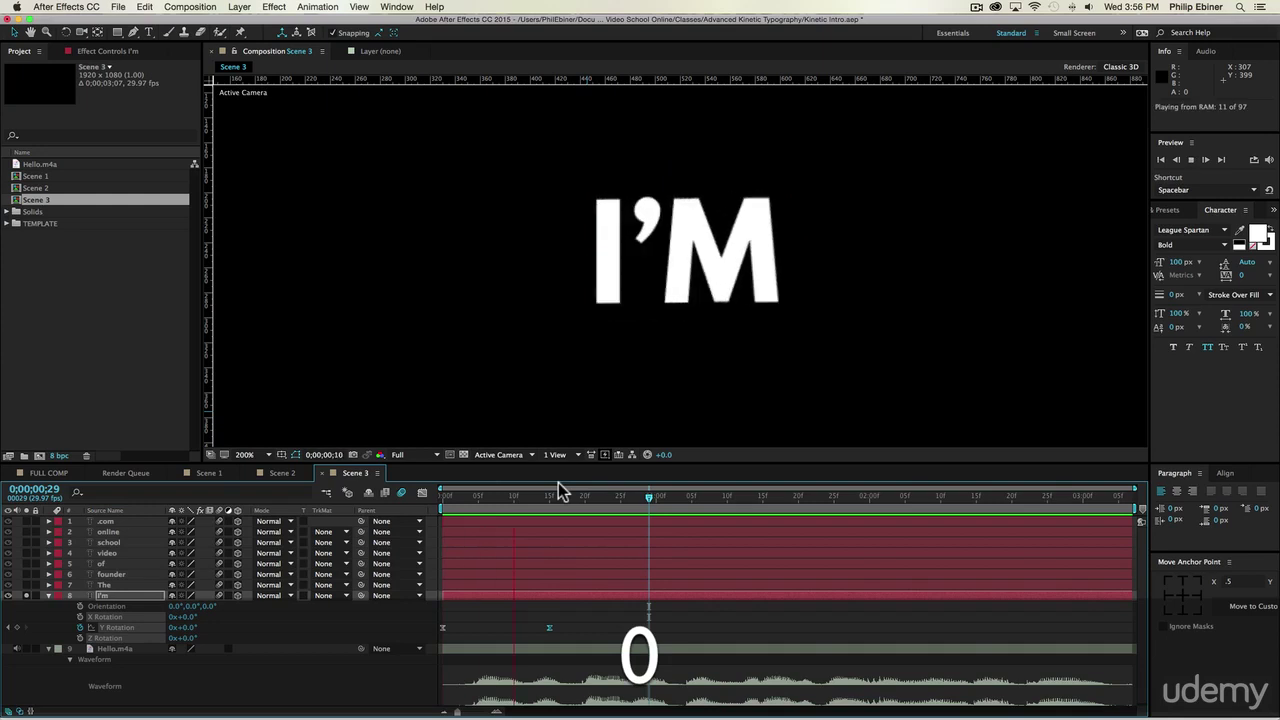
pyautogui.press('space')
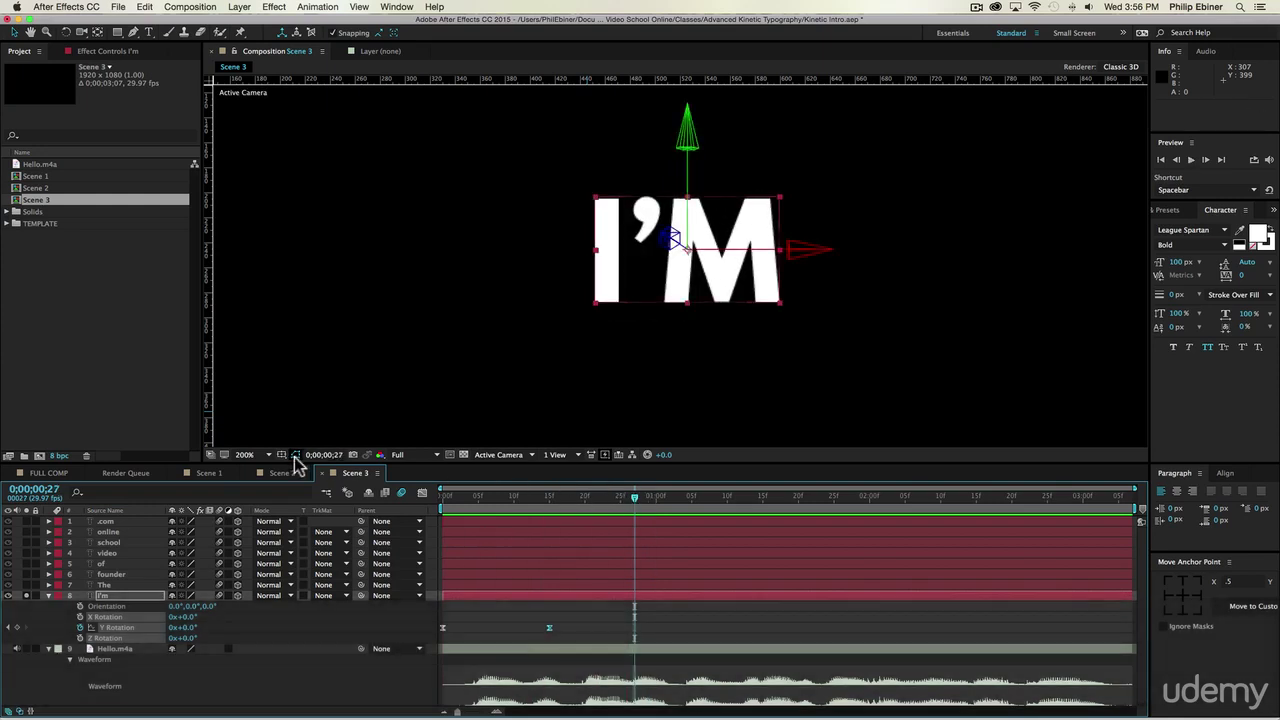
# Unsolo the "I'm" layer and view the "I'm the founder of" line at 100% magnification.
pyautogui.click(28, 596)
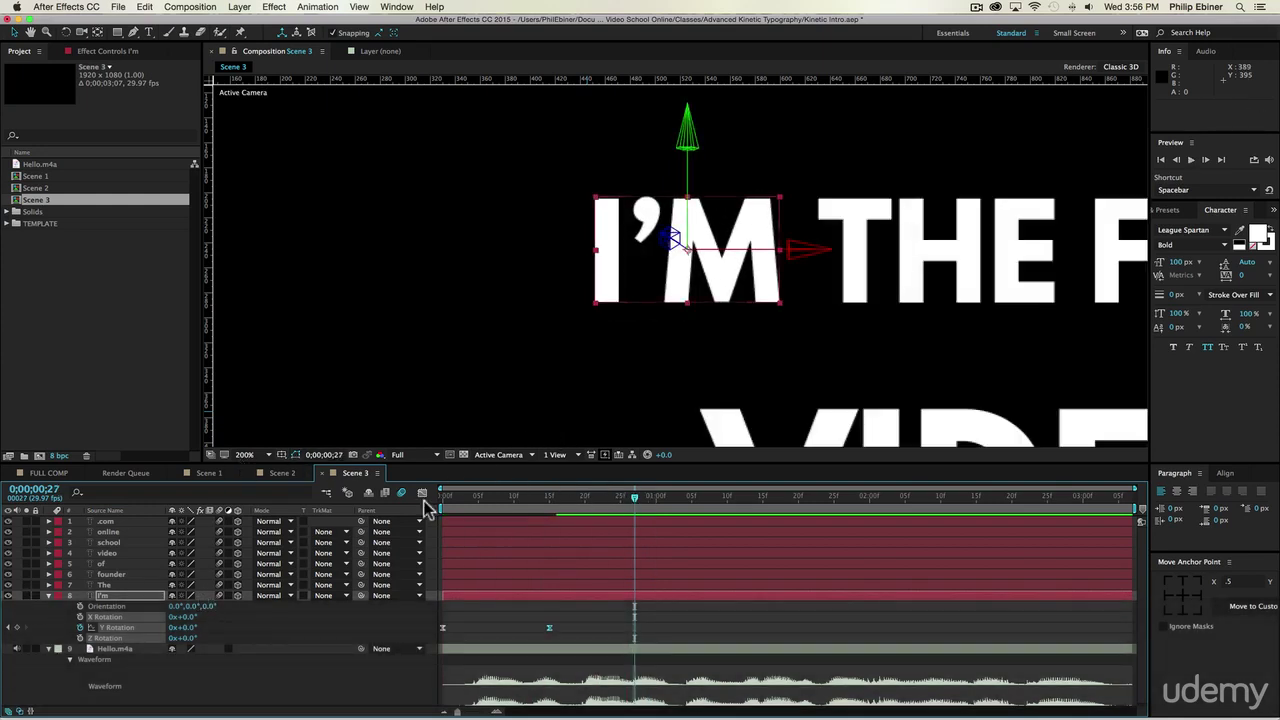
pyautogui.click(247, 455)
pyautogui.click(297, 580)
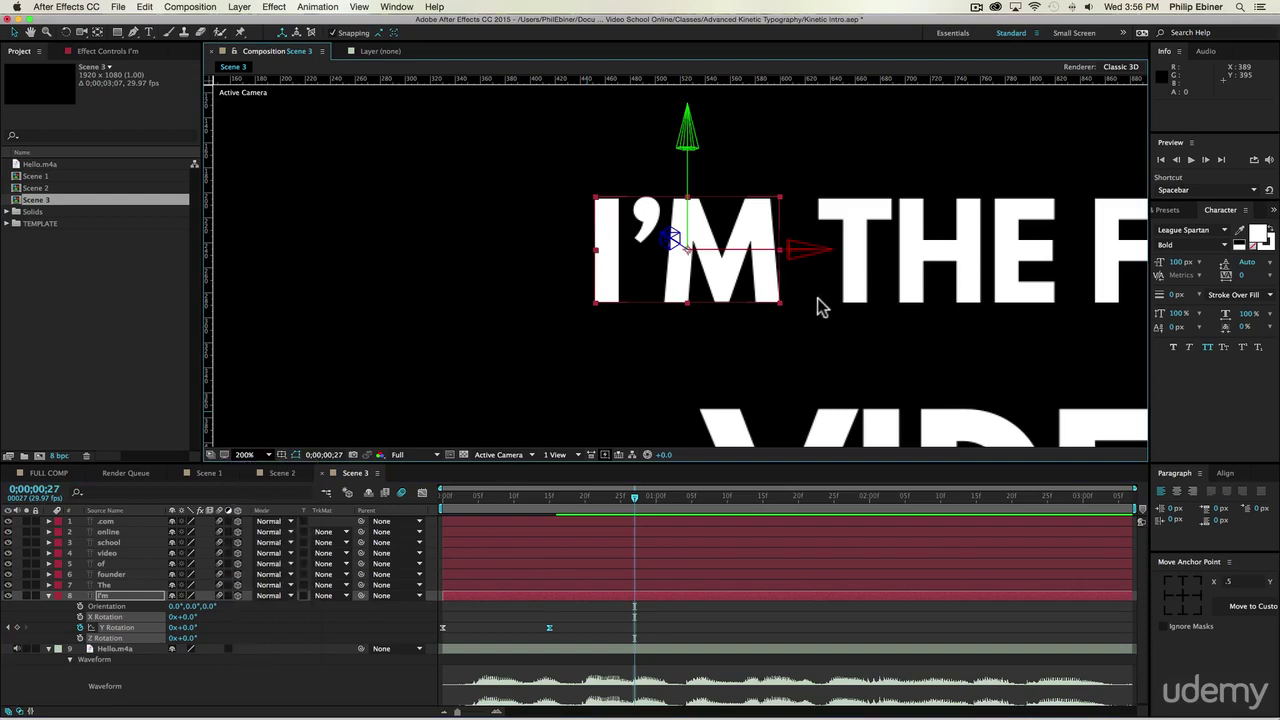
pyautogui.moveTo(958, 287); pyautogui.dragTo(672, 262)
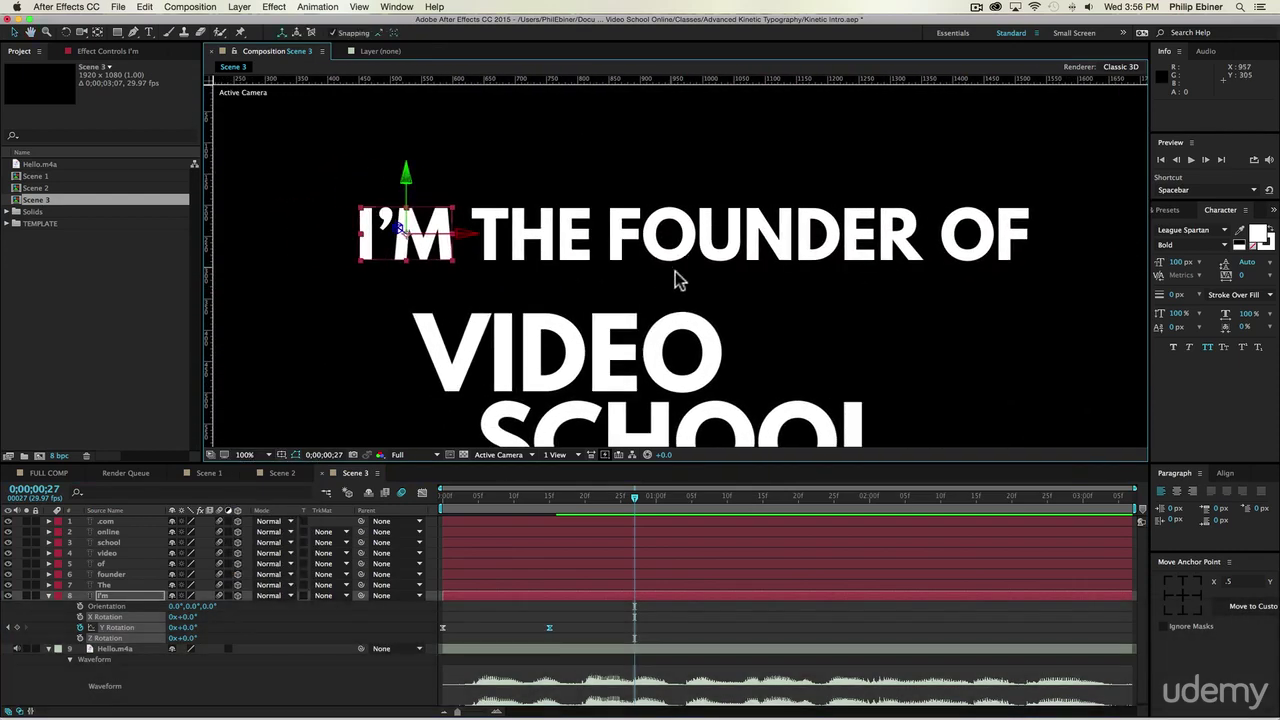
pyautogui.moveTo(490, 330); pyautogui.dragTo(476, 297)
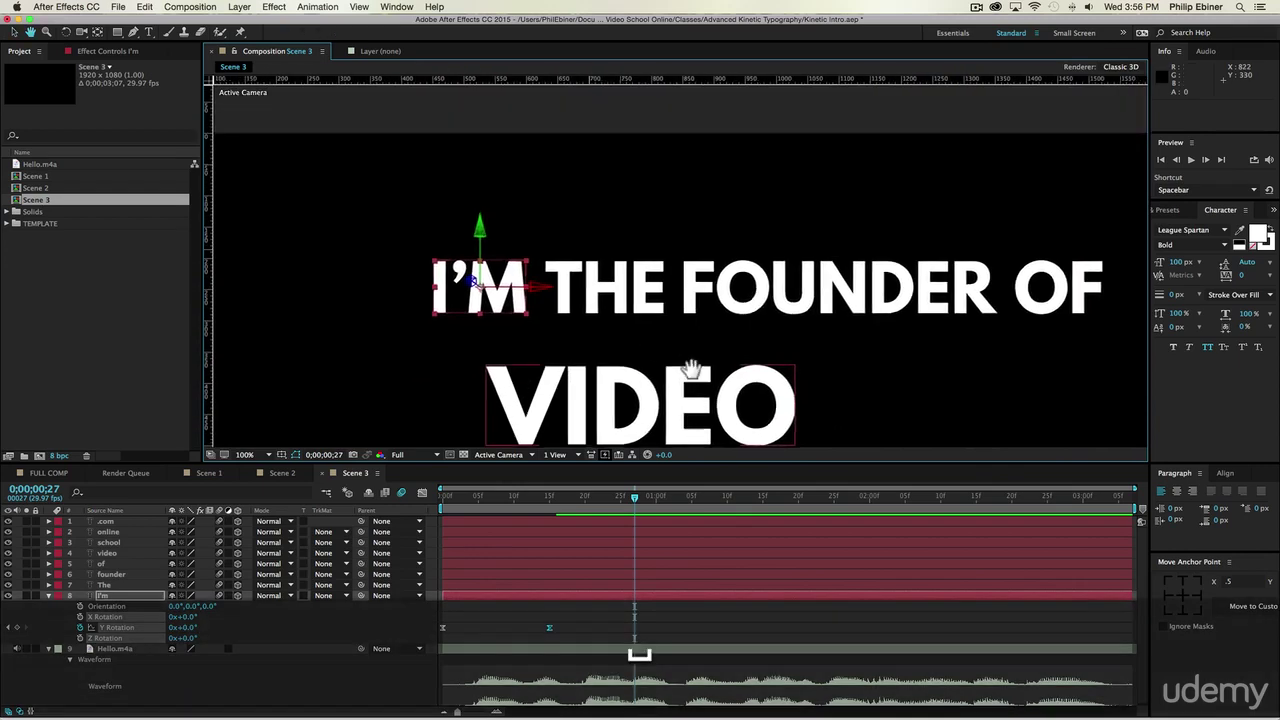
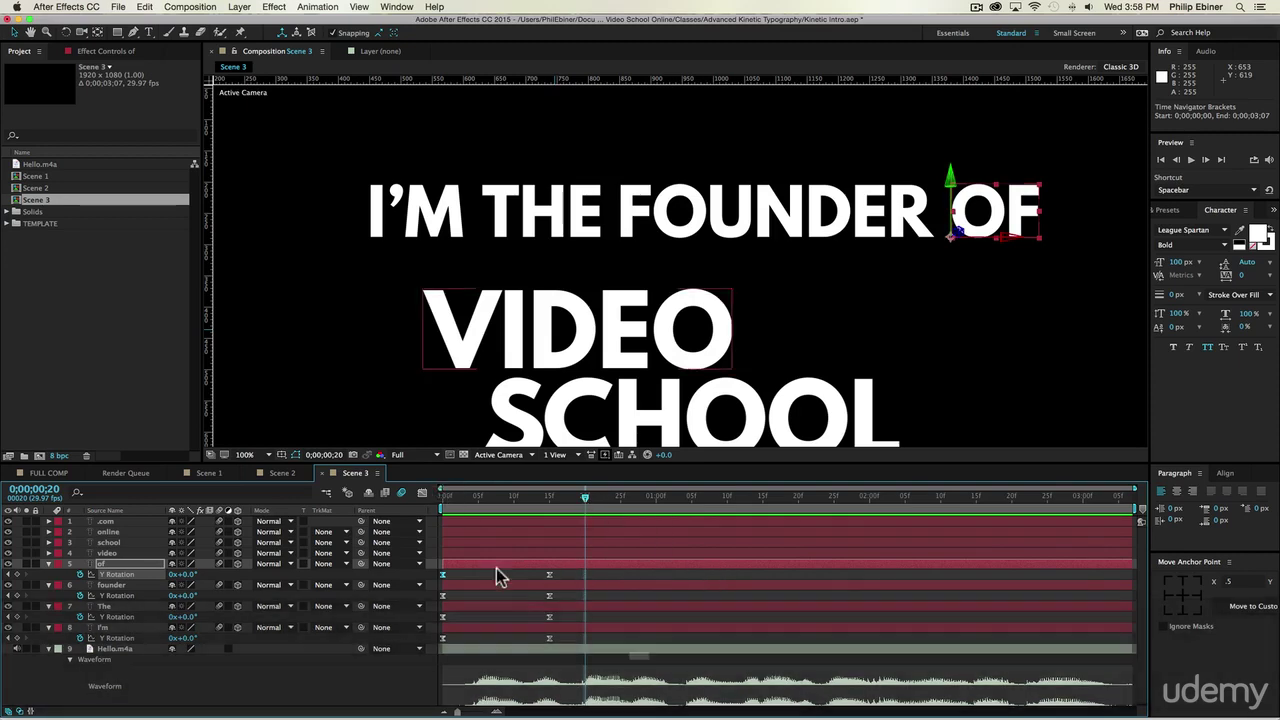
# Offset the "The", "founder" and "of" layers to start at frames 8, 15 and 28 with the voice-over, and preview the timing.
pyautogui.click(494, 509)
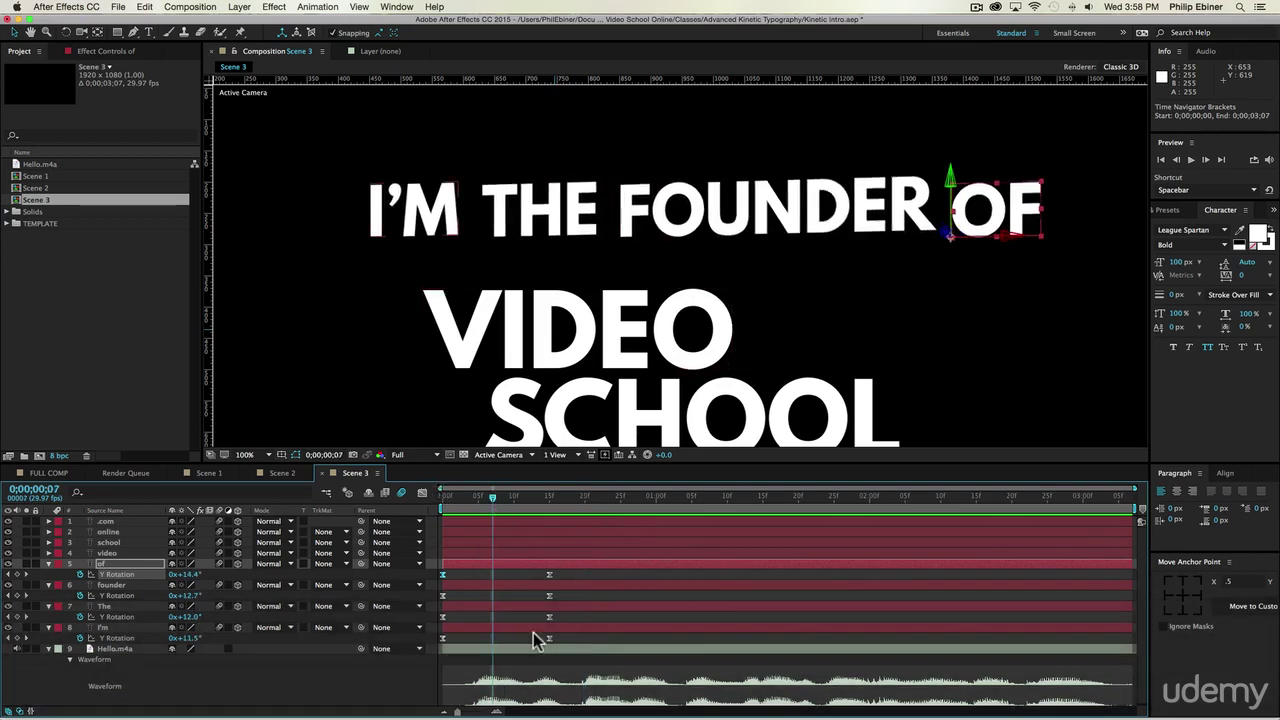
pyautogui.moveTo(544, 602); pyautogui.dragTo(681, 587)
pyautogui.moveTo(562, 568); pyautogui.dragTo(760, 570)
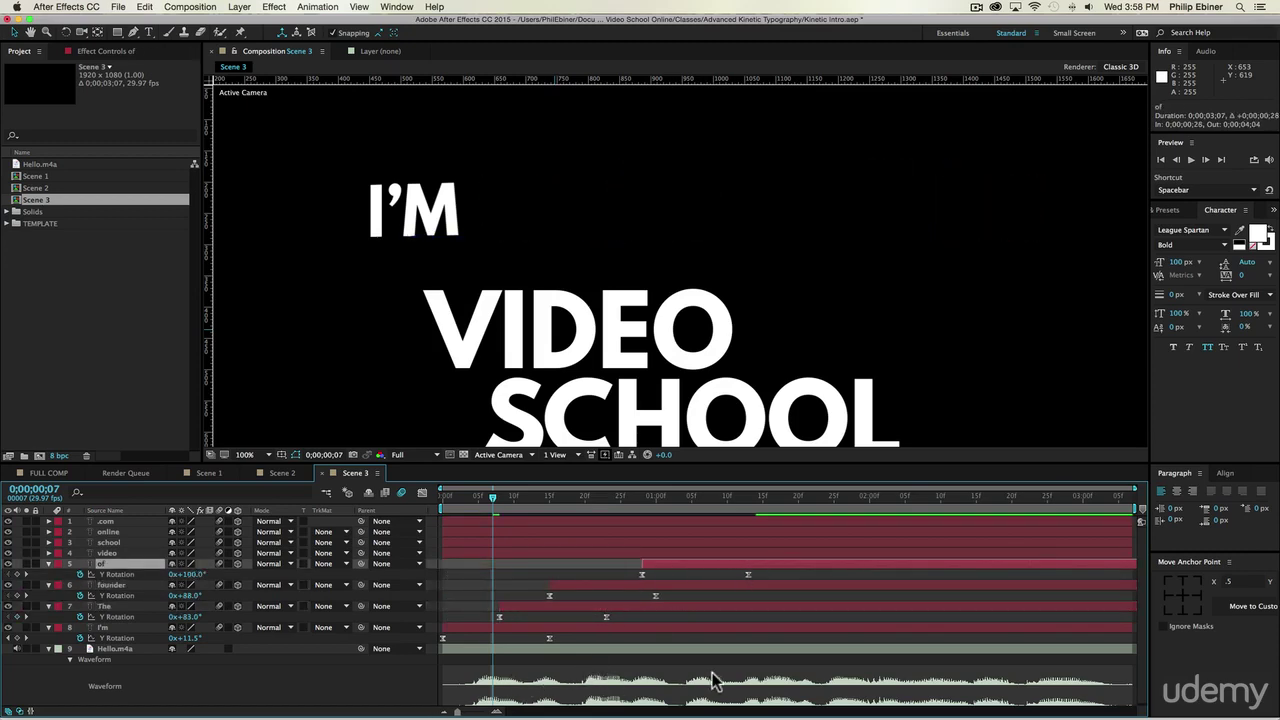
pyautogui.press('KP_0')
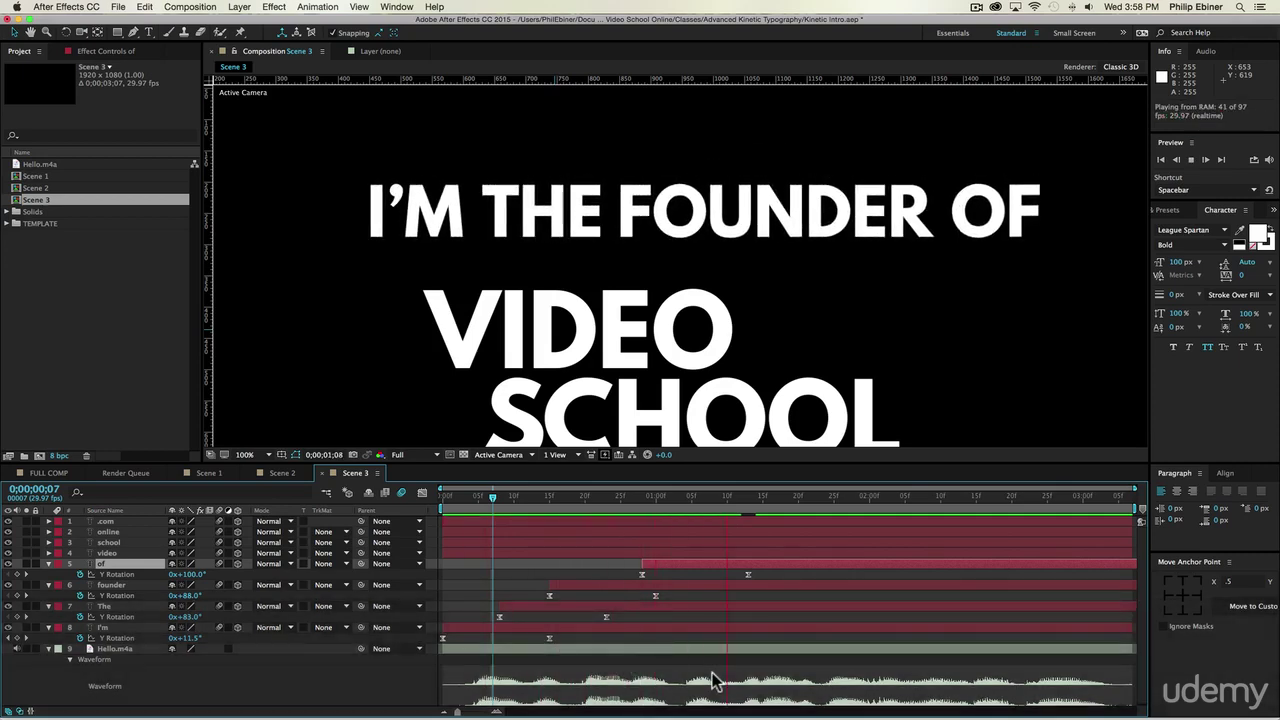
pyautogui.press('KP_0')
pyautogui.press('space')
# Reduce the "founder" layer's starting Y Rotation at frame 15 so the word begins slightly less edge-on, and preview the scene.
pyautogui.moveTo(549, 507)
pyautogui.mouseDown()
pyautogui.moveTo(571, 505)
pyautogui.moveTo(549, 505)
pyautogui.mouseUp()
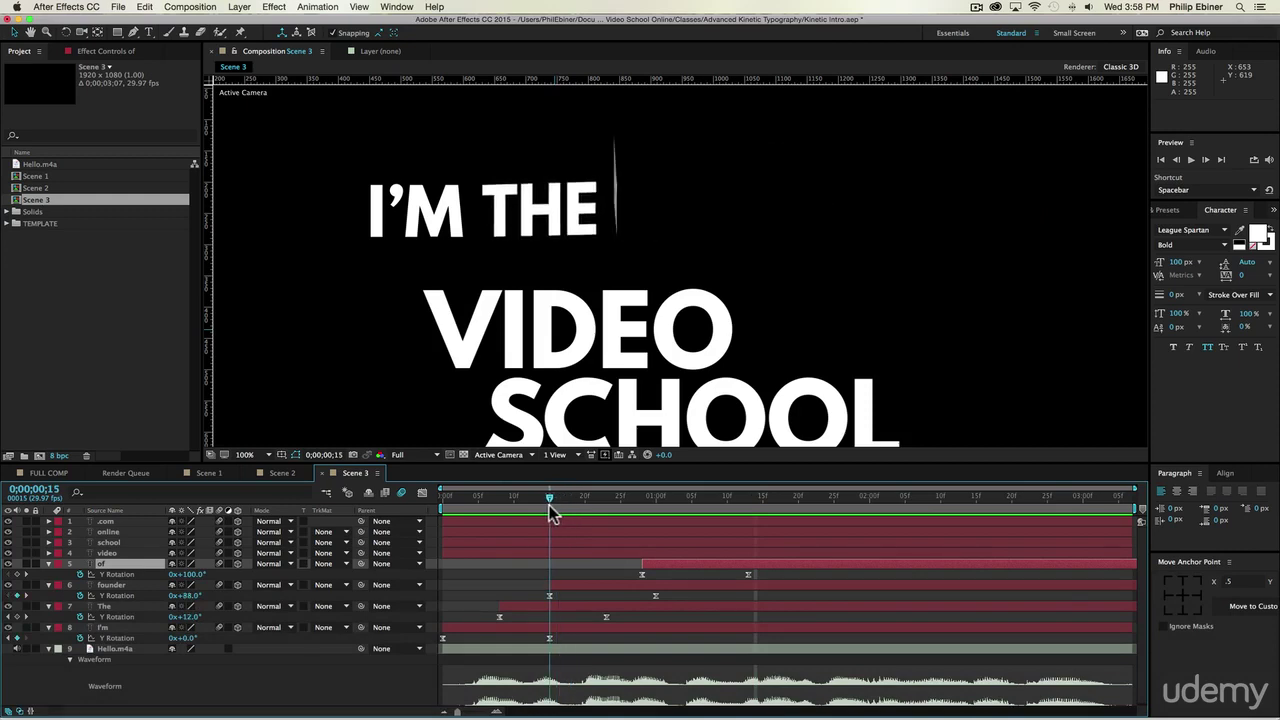
pyautogui.click(578, 590)
pyautogui.click(578, 586)
pyautogui.moveTo(190, 603); pyautogui.dragTo(186, 597)
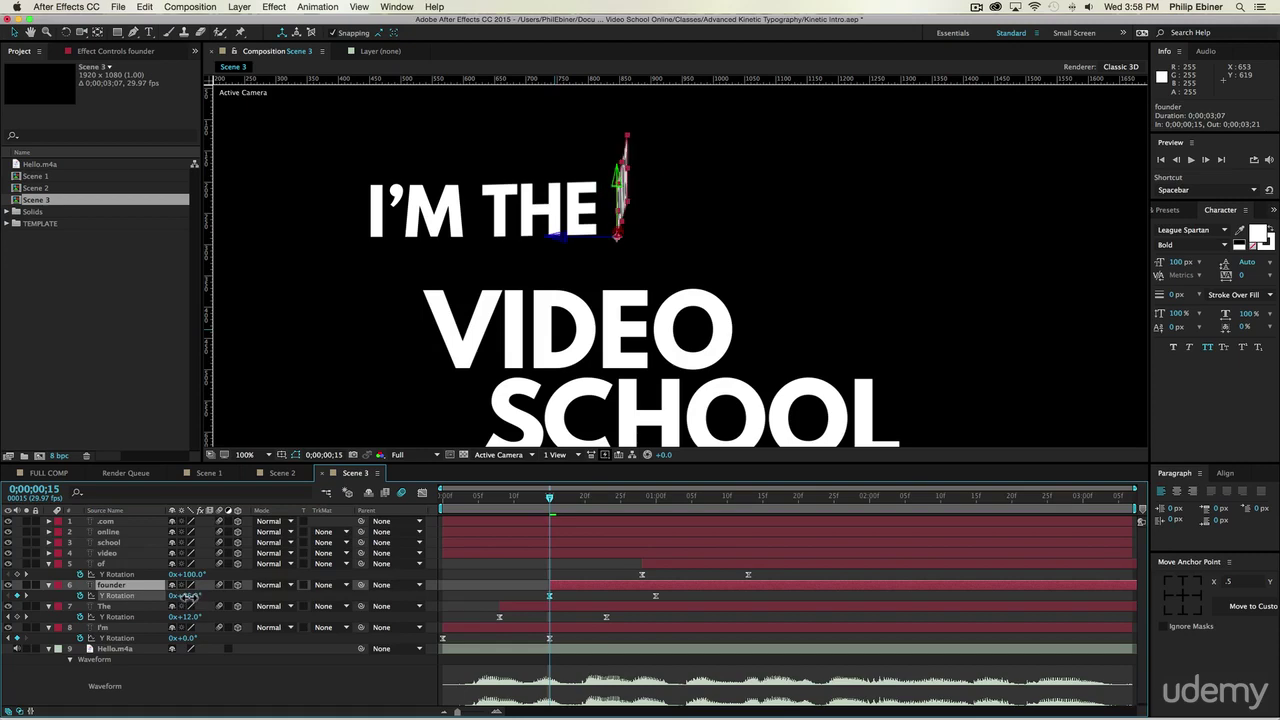
pyautogui.press('space')
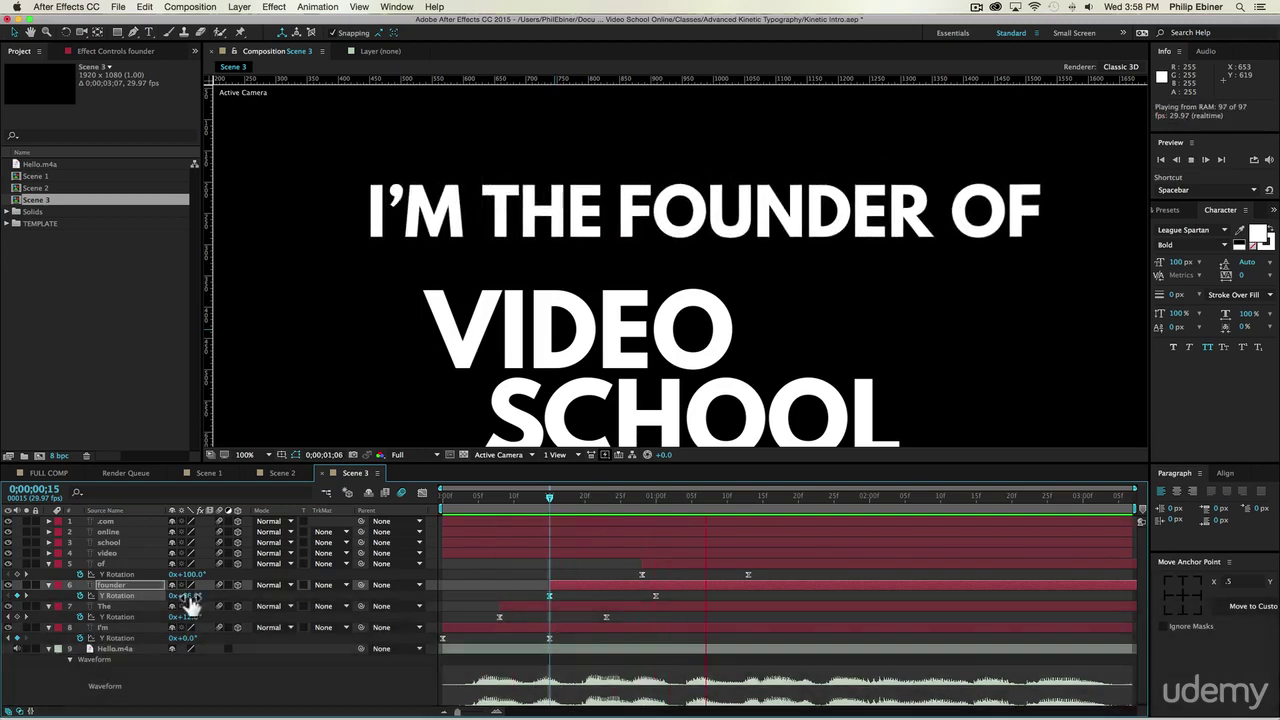
pyautogui.press('KP_0')
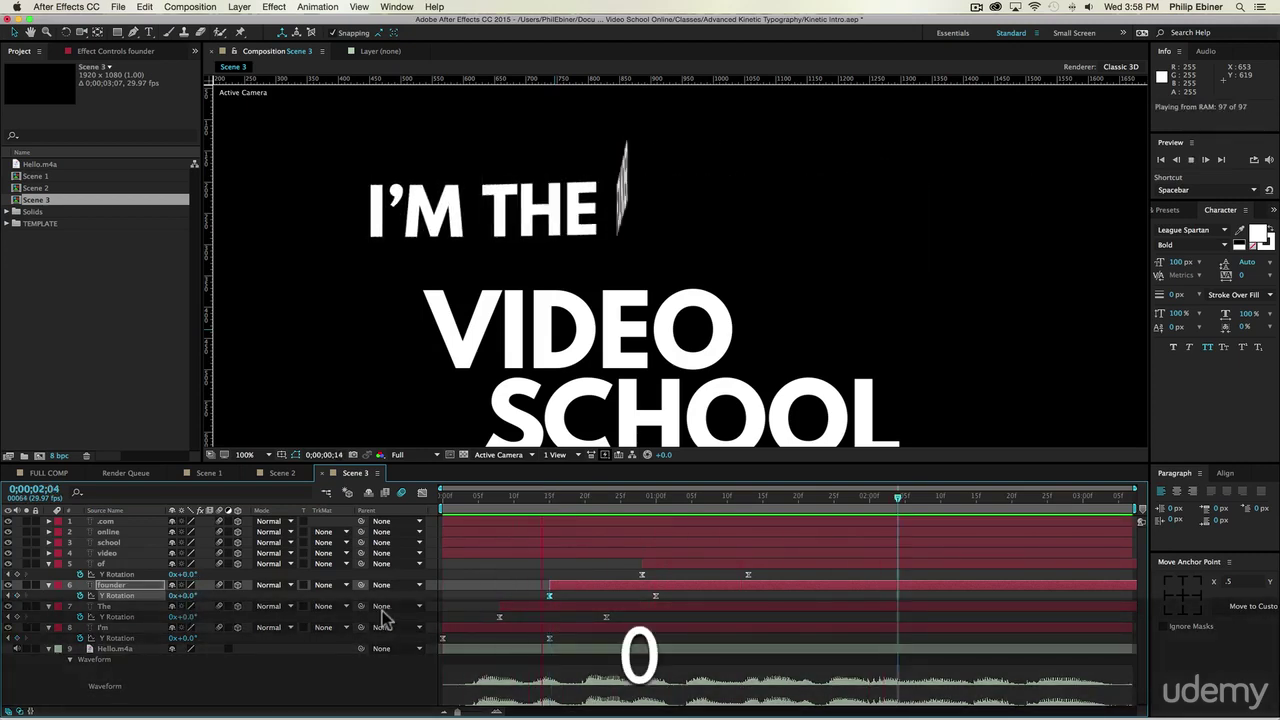
pyautogui.press('space')
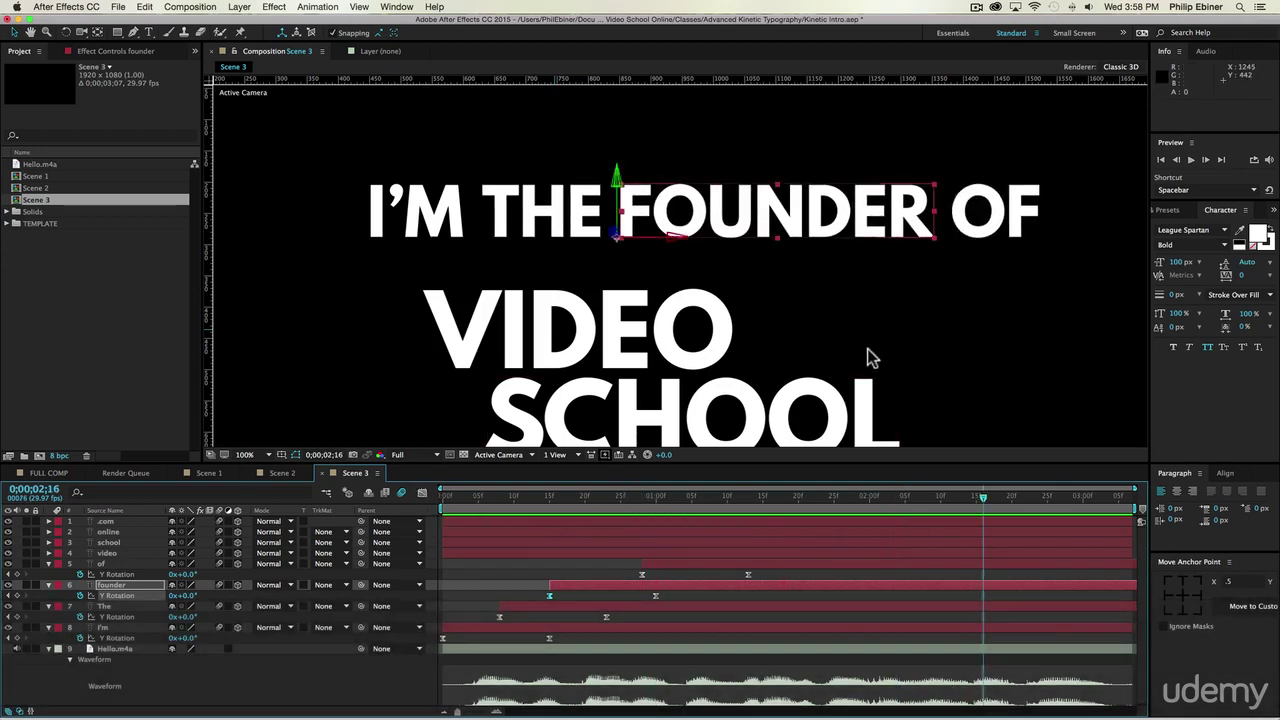
# Look over the "Video School Online .com" words and fit the whole composition in the viewer.
pyautogui.scroll(-5, 674, 206)
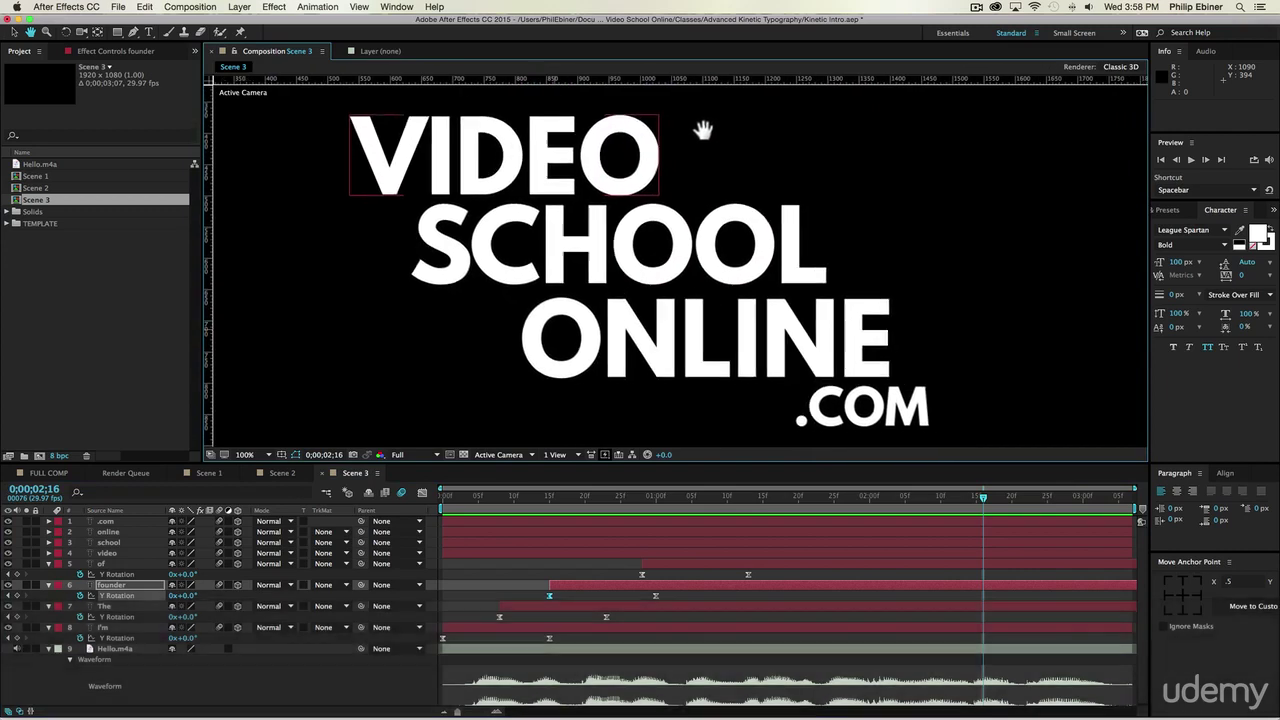
pyautogui.moveTo(697, 129); pyautogui.dragTo(737, 134)
pyautogui.click(250, 455)
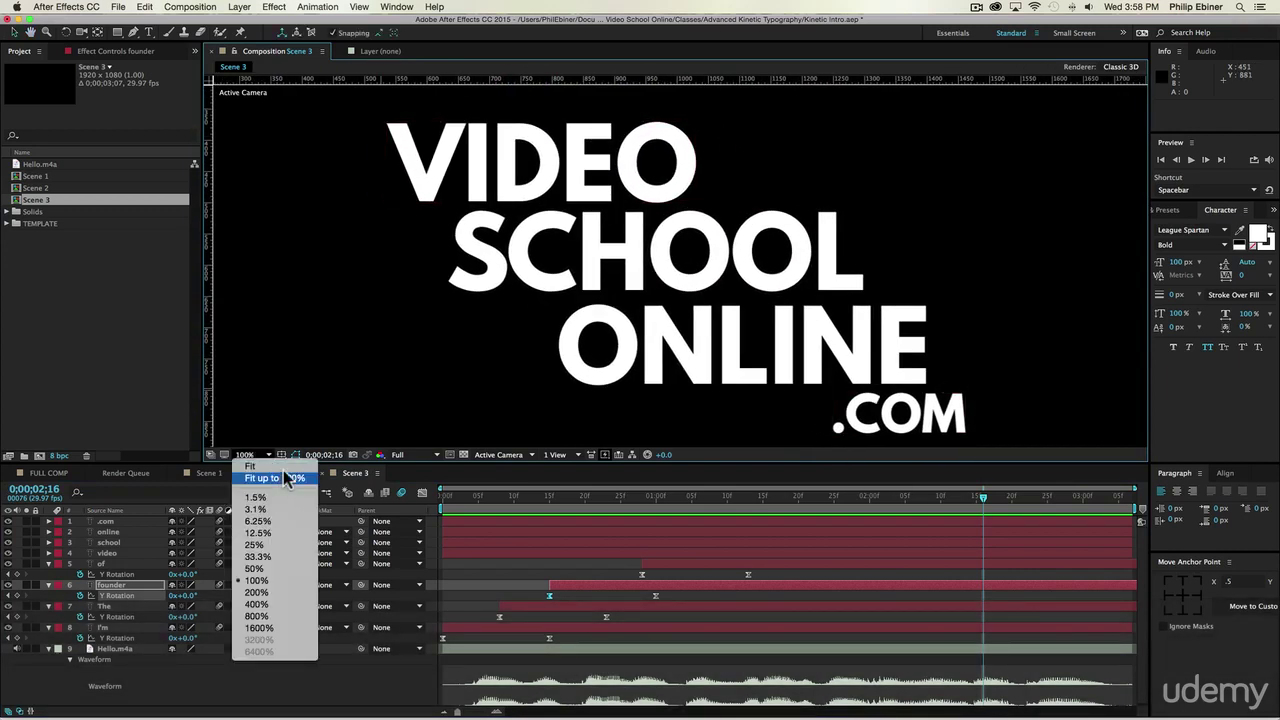
pyautogui.click(284, 478)
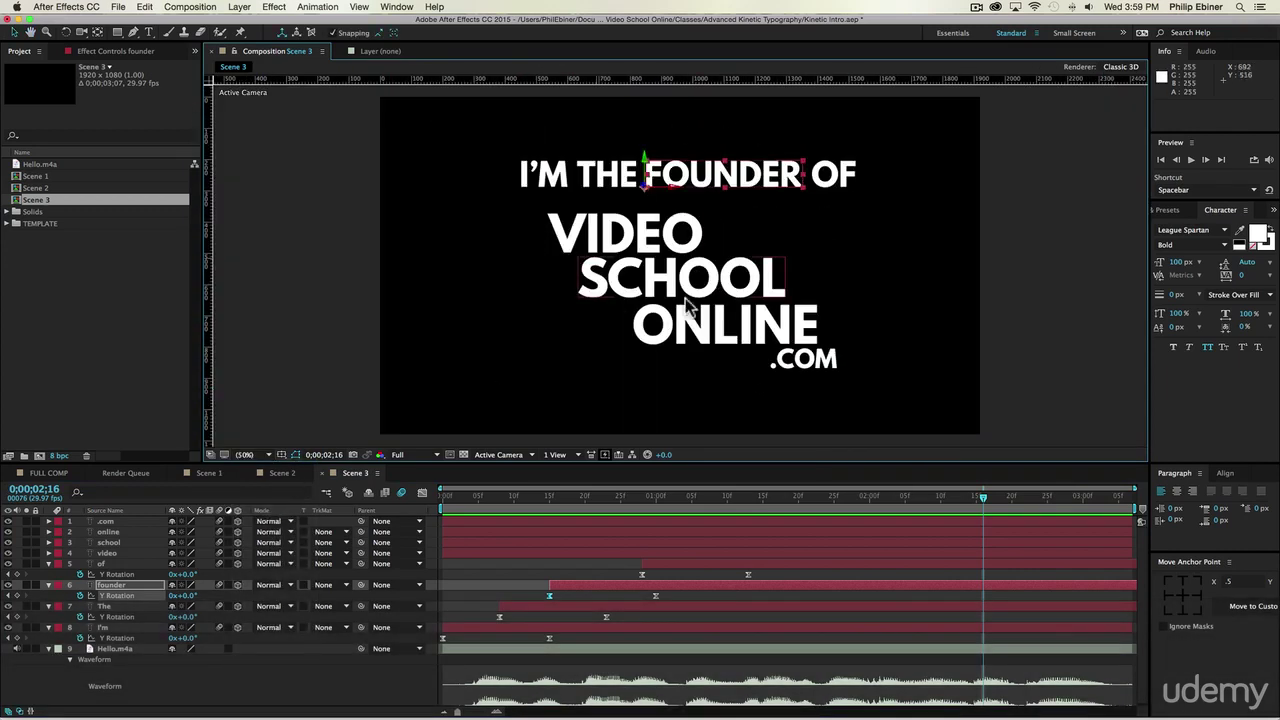
# Switch to QuickTime Player, play the "I'm the founder of Video School Online .com" part of Intro Video.mov, and return to After Effects.
pyautogui.press('super+Tab')
pyautogui.click(540, 385)
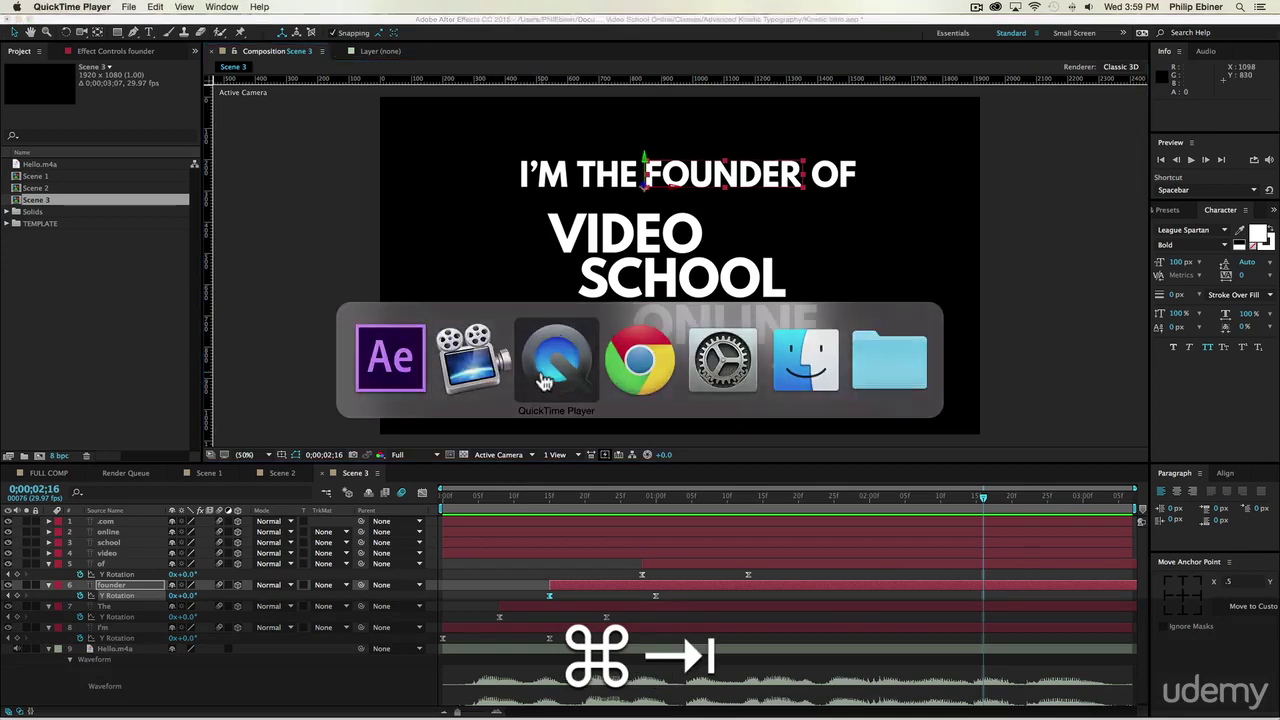
pyautogui.moveTo(958, 700)
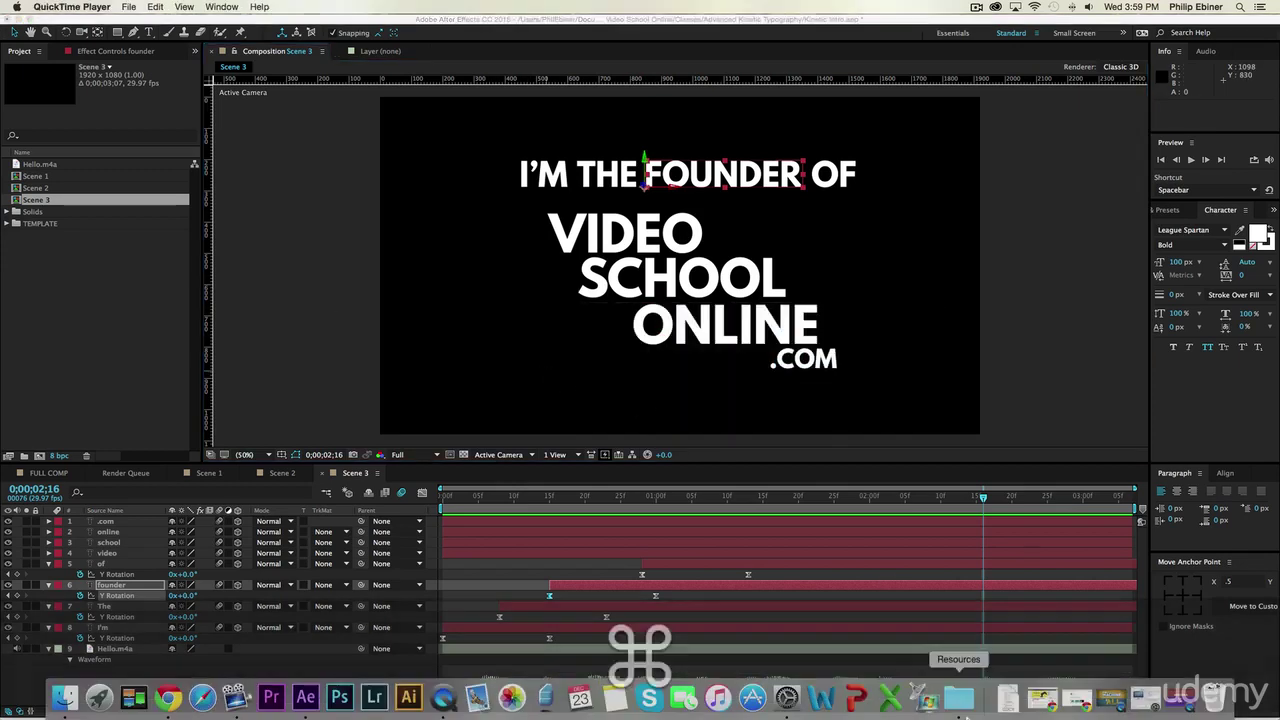
pyautogui.click(1148, 700)
pyautogui.click(616, 563)
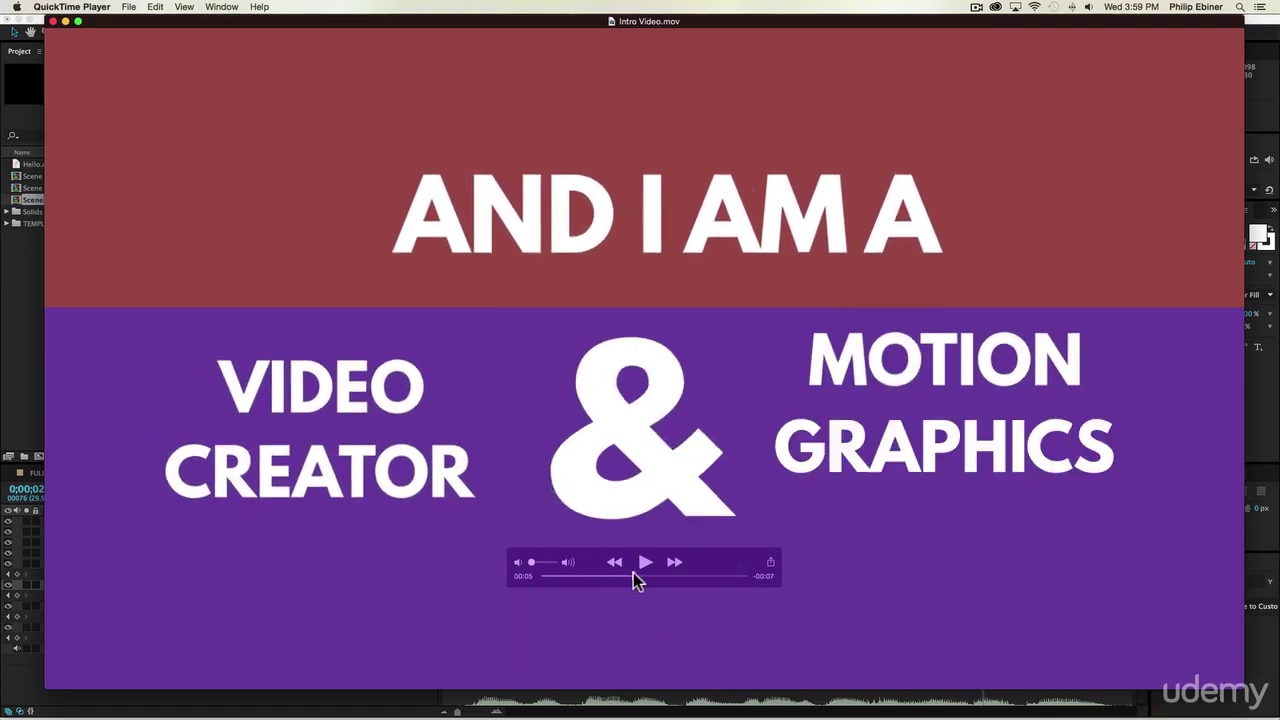
pyautogui.press('space')
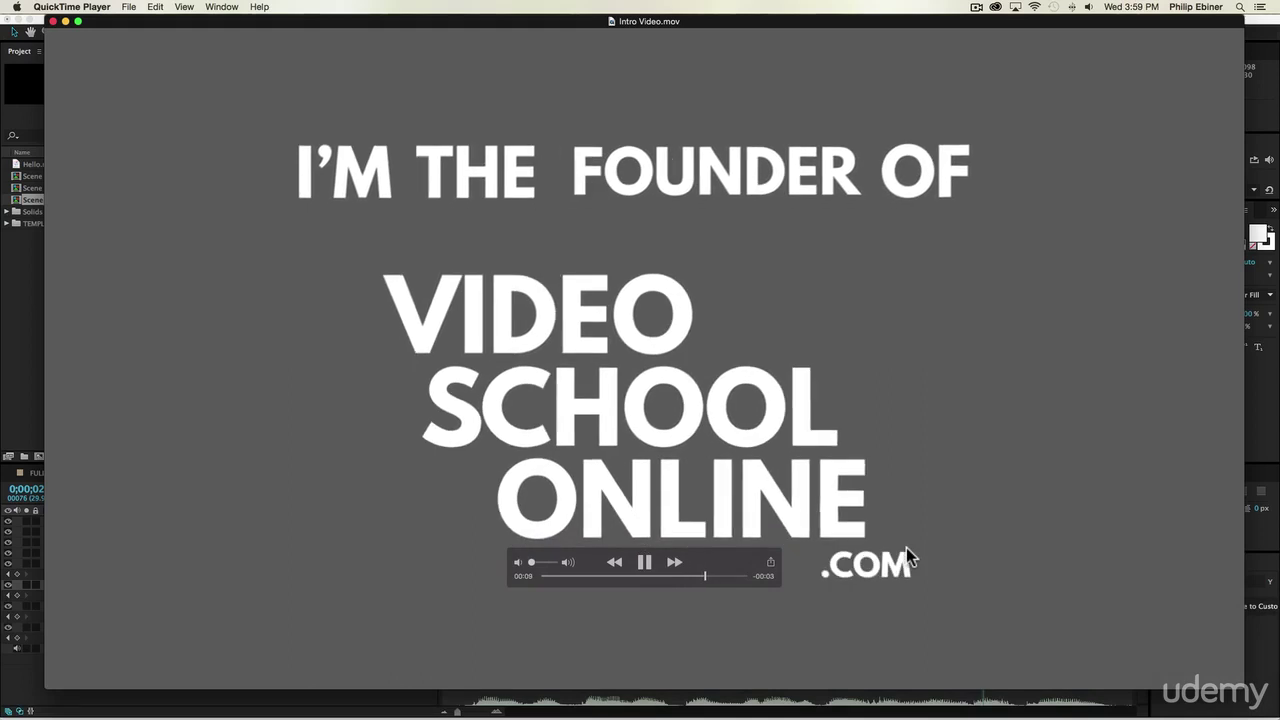
pyautogui.press('space')
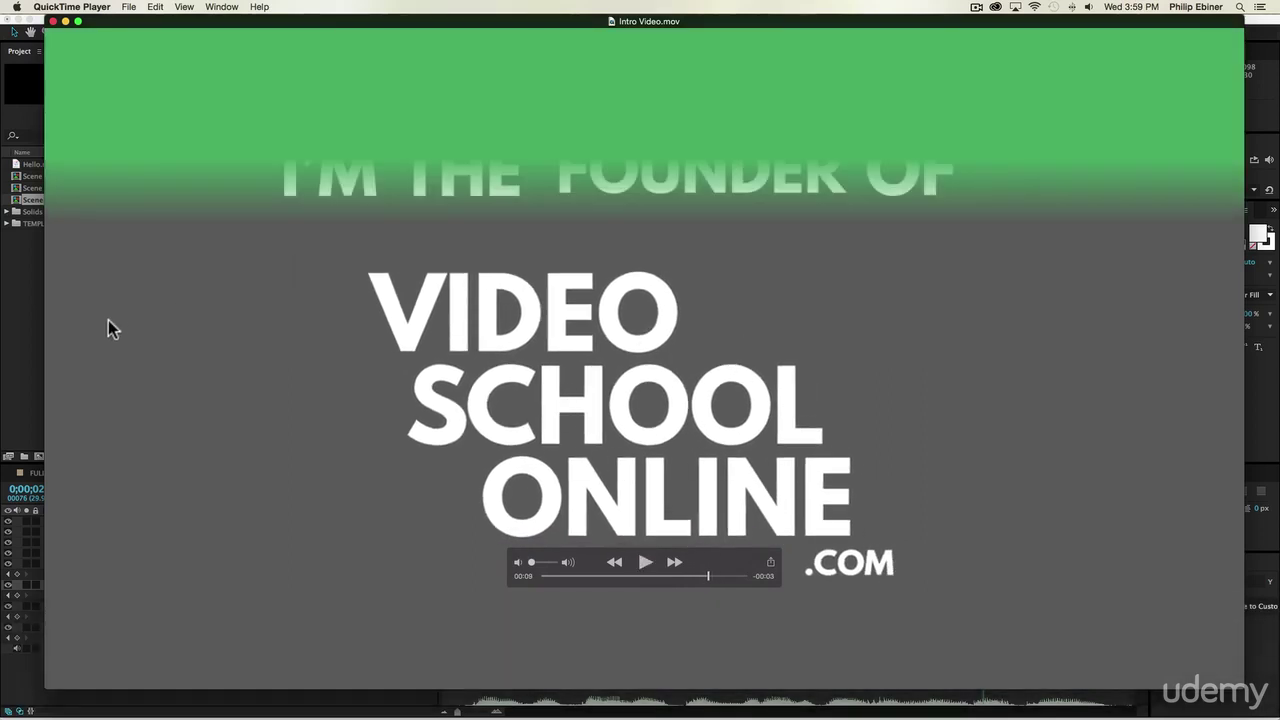
pyautogui.click(14, 322)
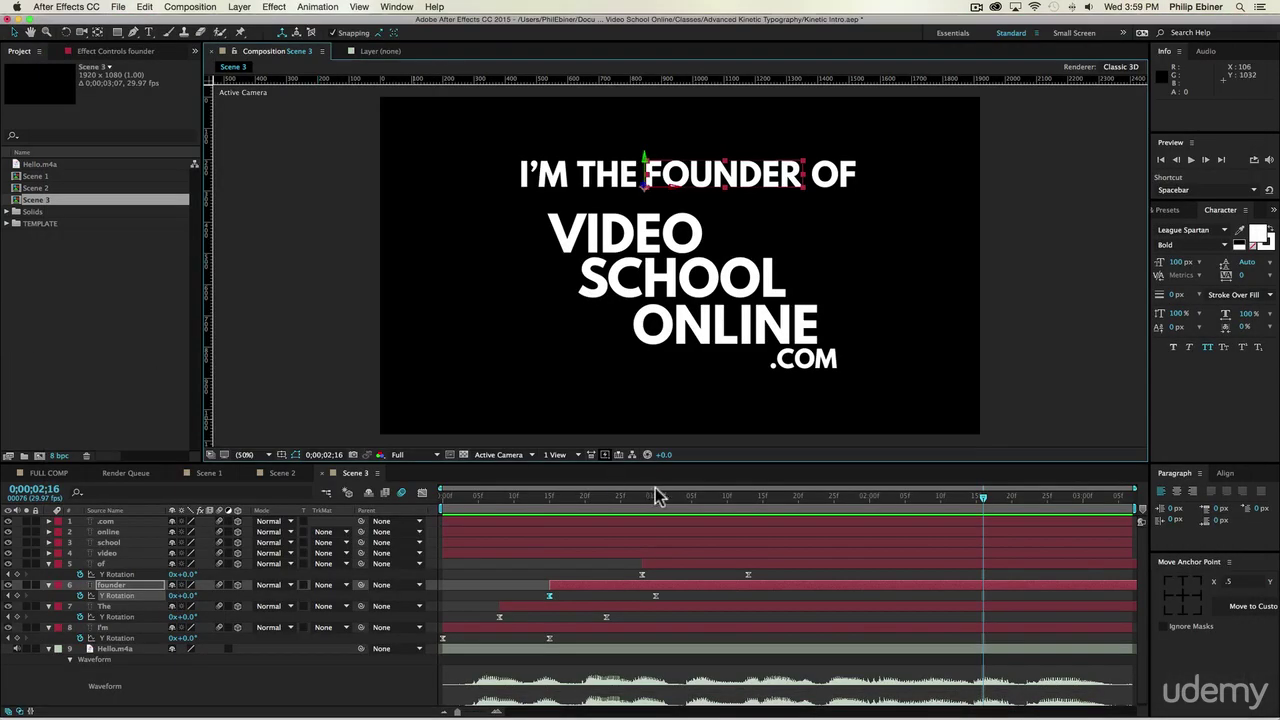
# Move the anchor points of the "video" and "school" layers to the top centre of each word with the Pan Behind tool.
pyautogui.click(675, 550)
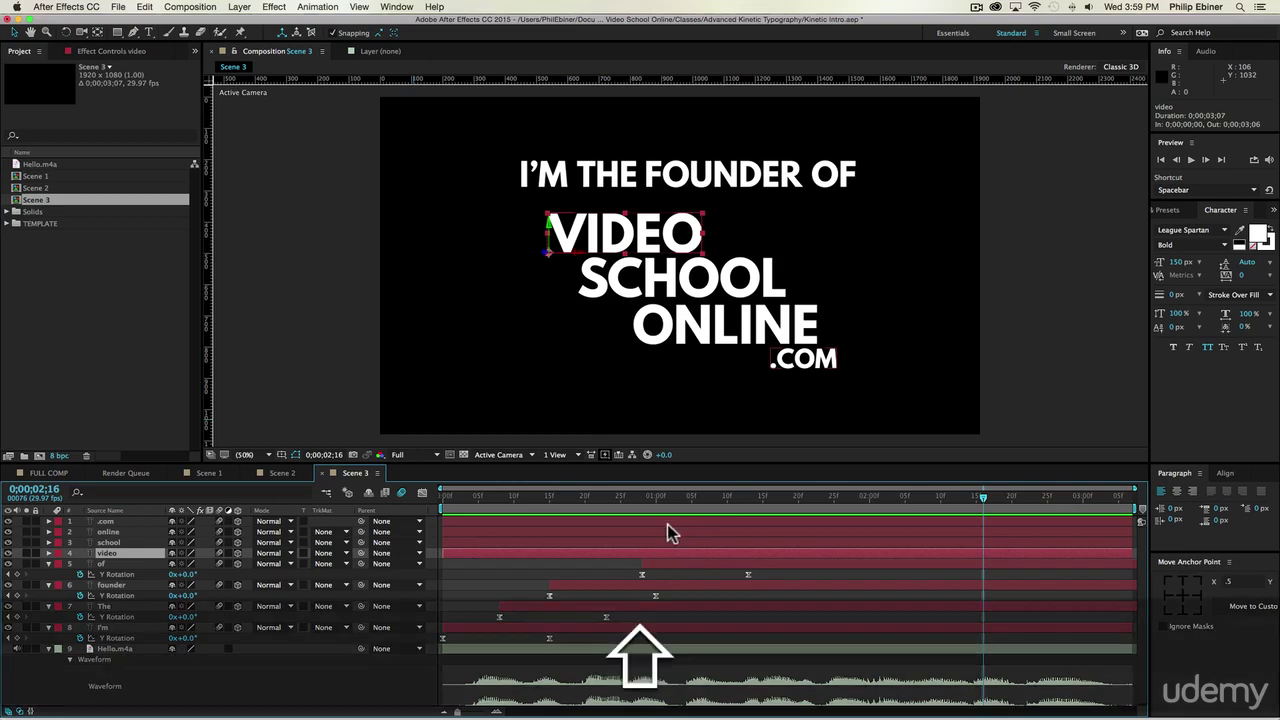
pyautogui.keyDown('shift'); pyautogui.click(675, 520); pyautogui.keyUp('shift')
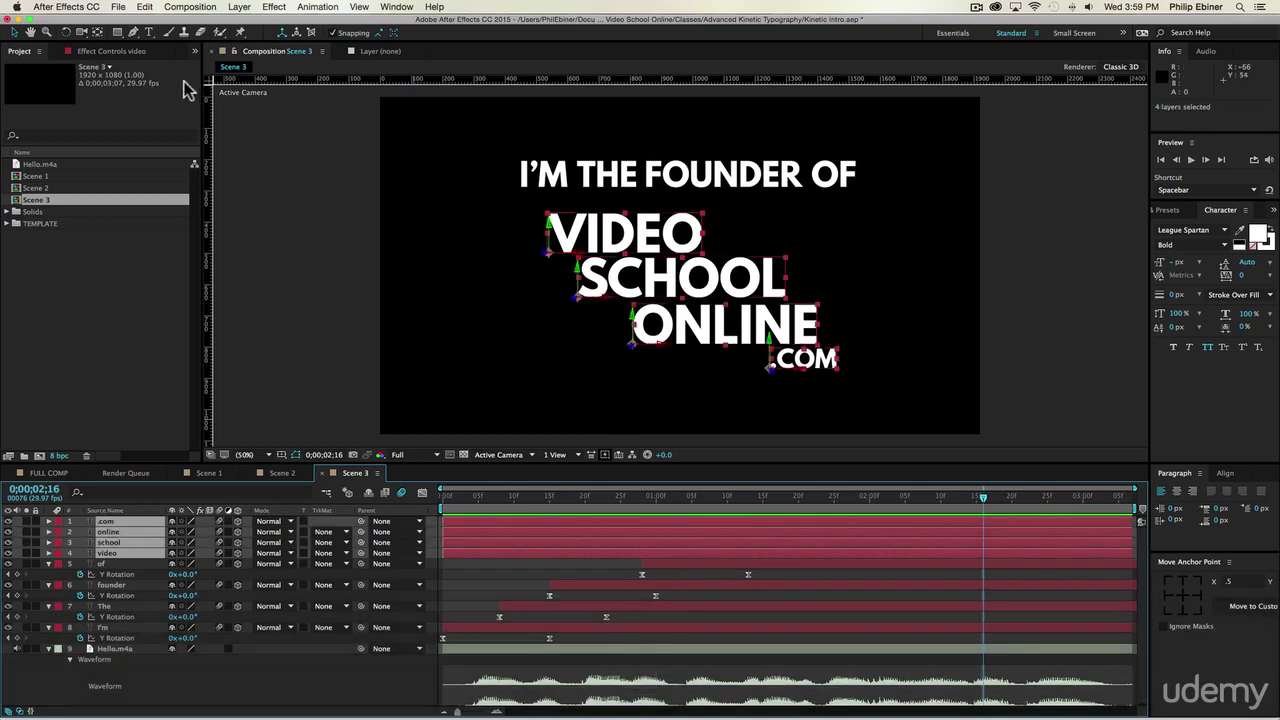
pyautogui.click(97, 33)
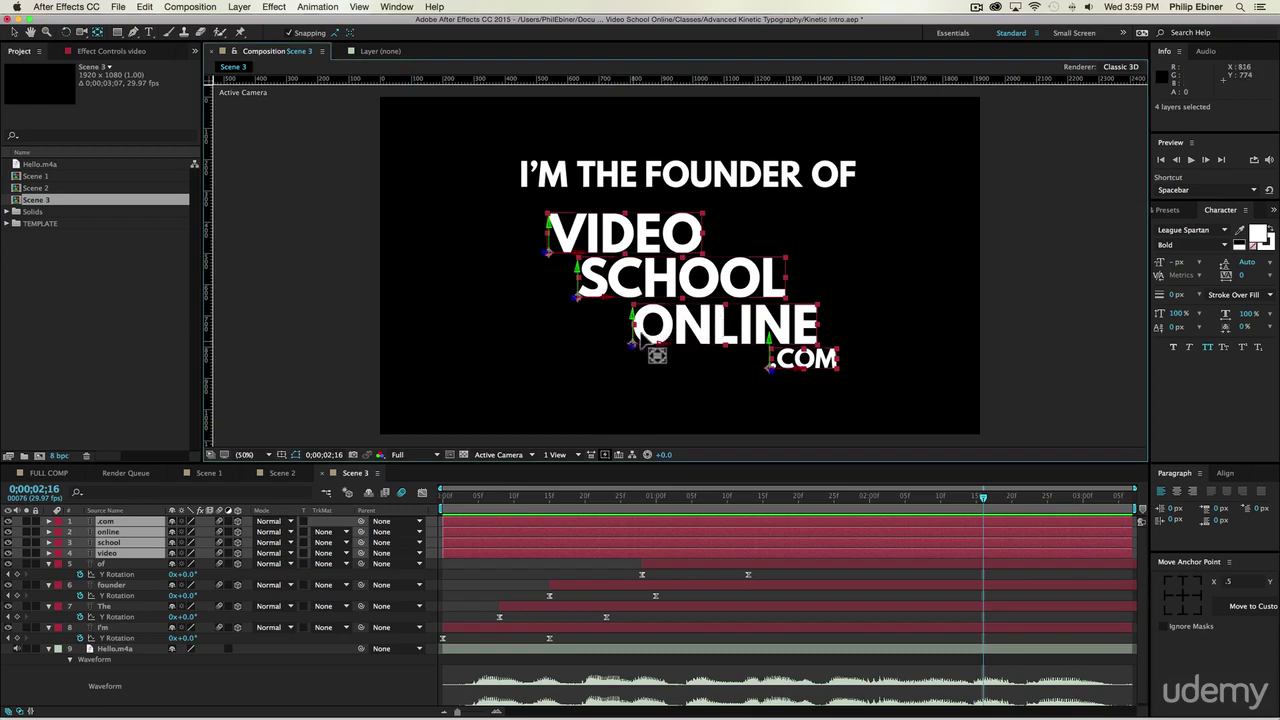
pyautogui.click(600, 555)
pyautogui.moveTo(552, 248); pyautogui.dragTo(624, 186)
pyautogui.click(607, 541)
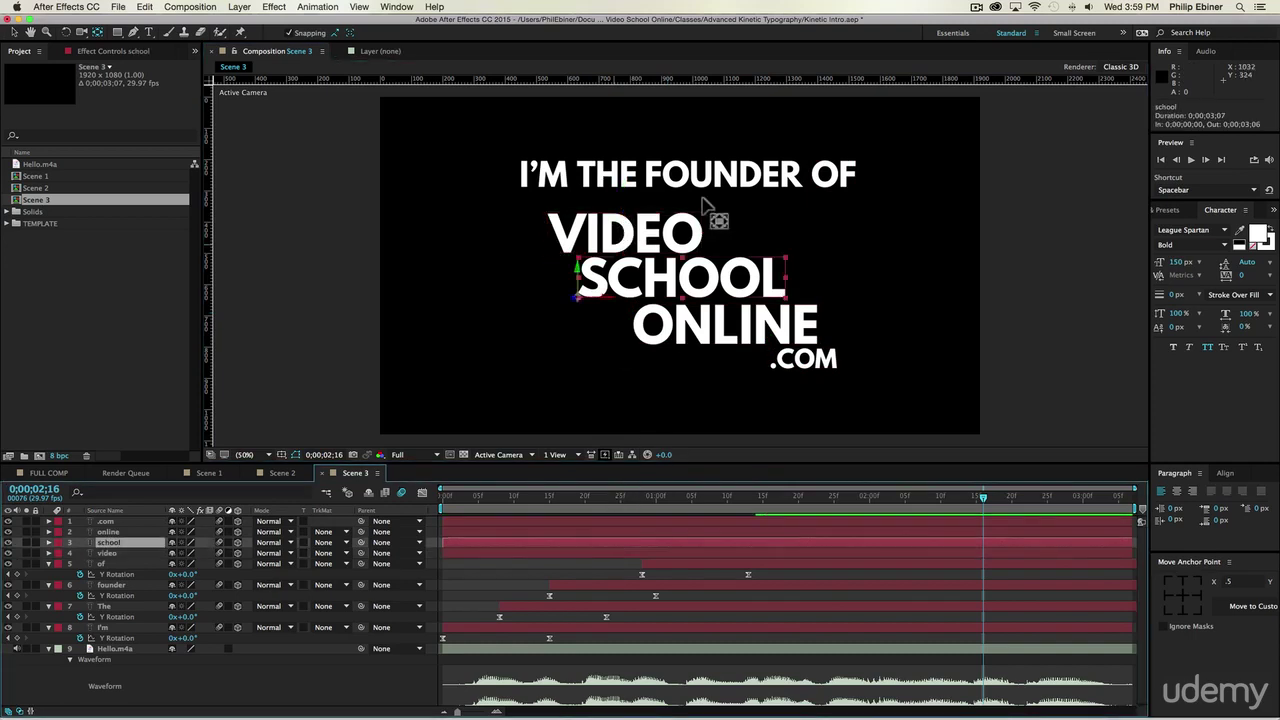
pyautogui.moveTo(588, 296); pyautogui.dragTo(694, 280)
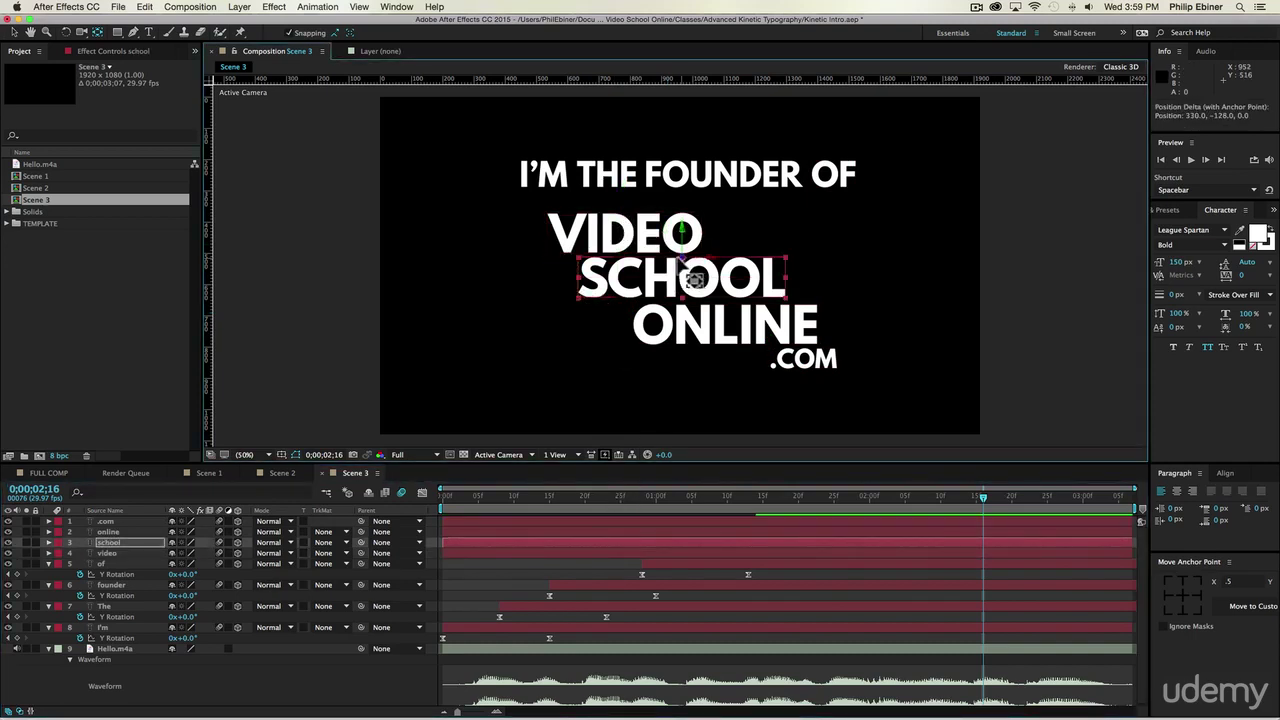
# Move the anchor points of the "online" and ".com" layers to the top centre of each word.
pyautogui.click(555, 532)
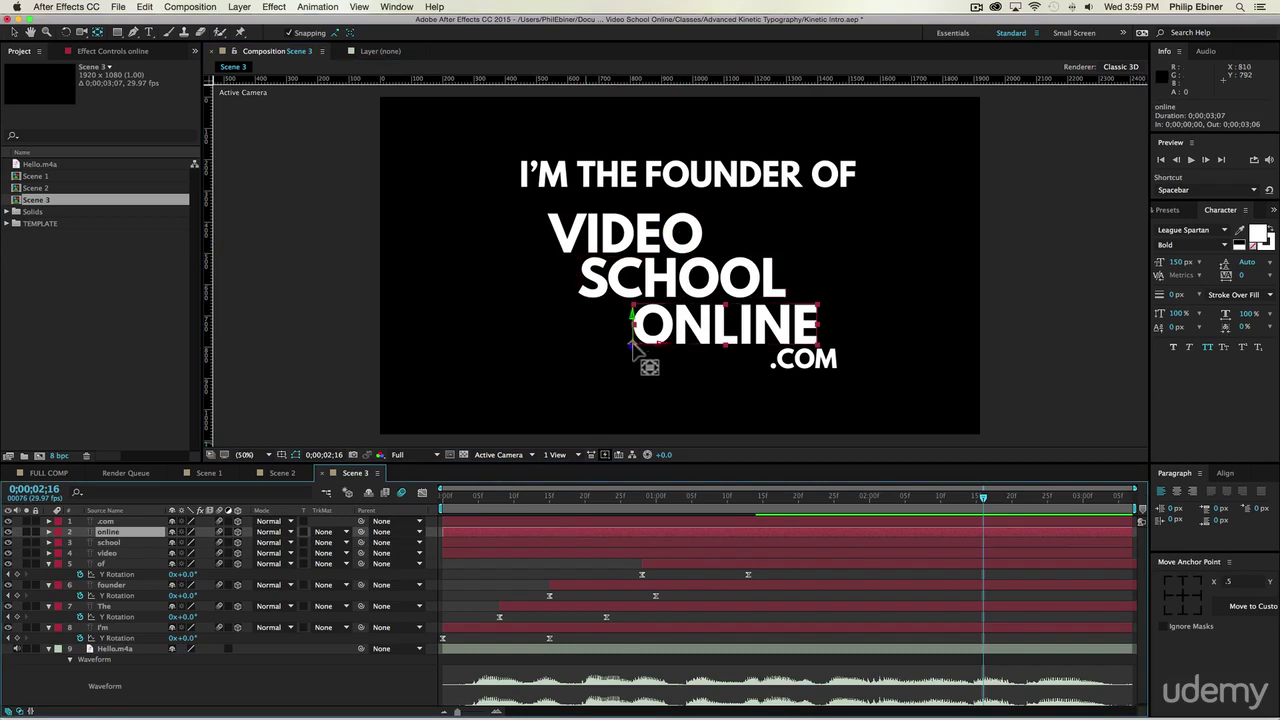
pyautogui.moveTo(640, 350); pyautogui.dragTo(720, 316)
pyautogui.click(601, 521)
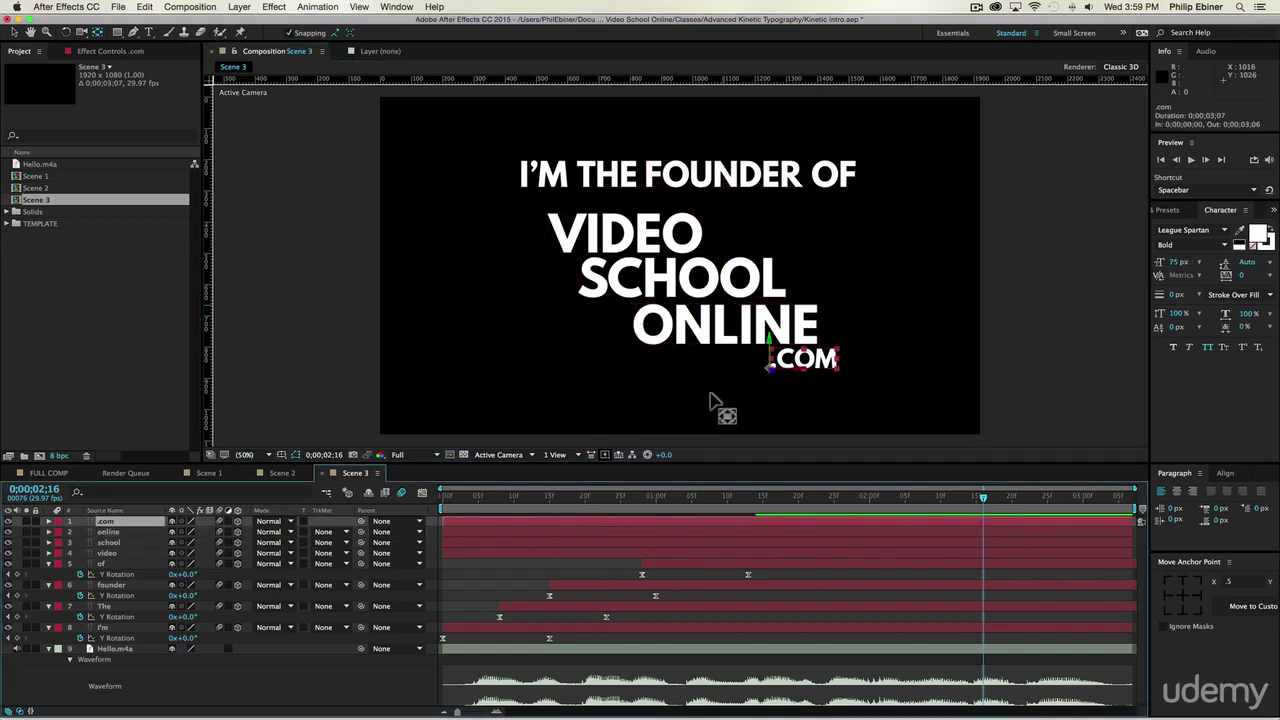
pyautogui.moveTo(773, 370); pyautogui.dragTo(814, 344)
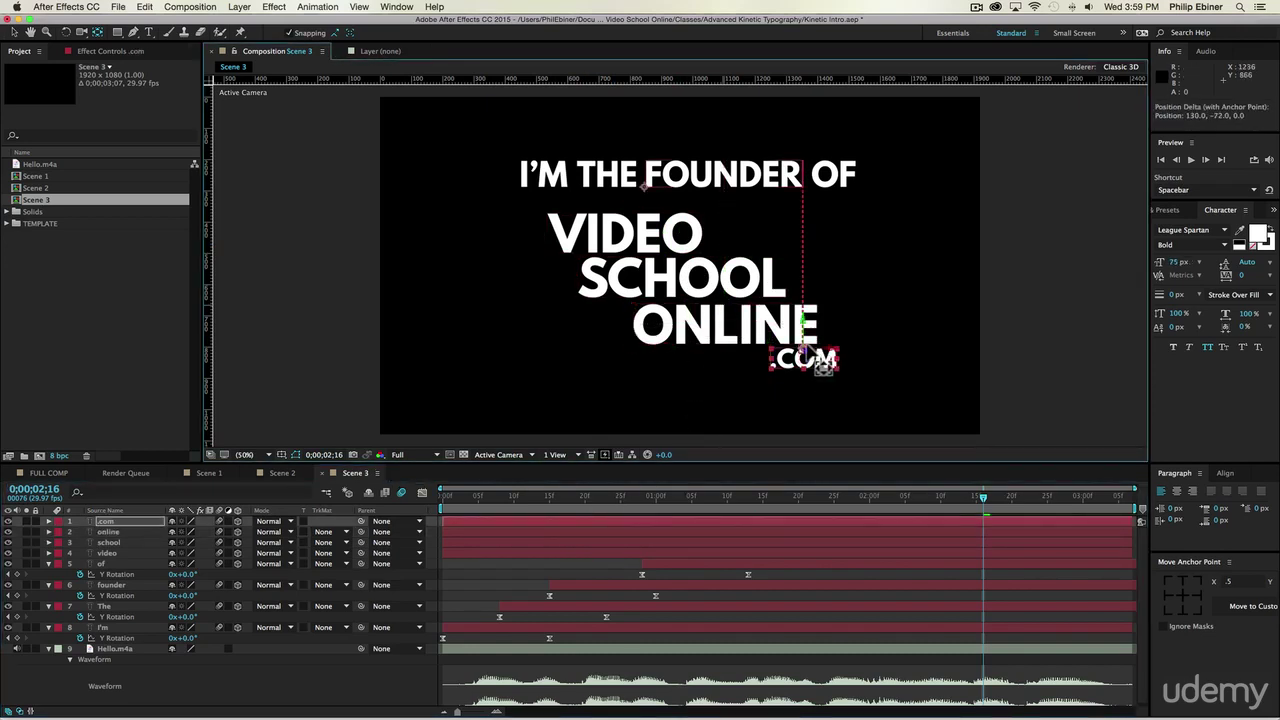
# Solo the "video" layer and centre the word in the viewer at 100% magnification.
pyautogui.press(',')
pyautogui.press(',')
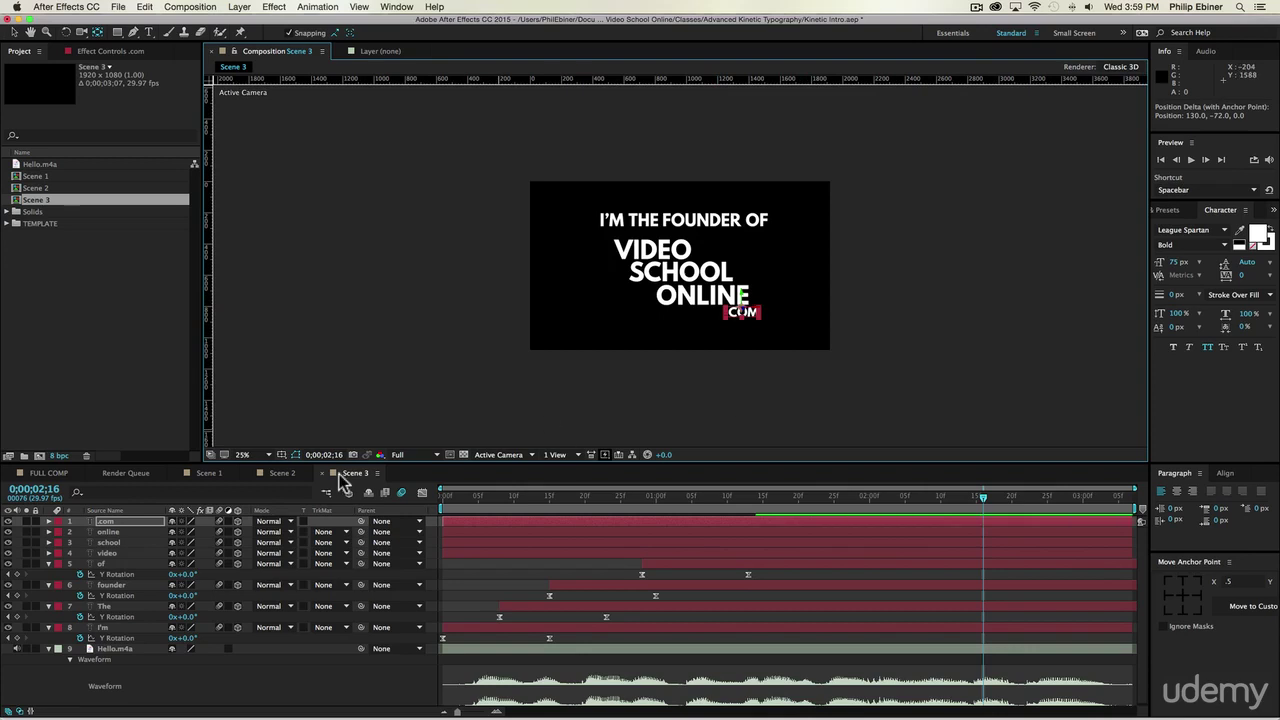
pyautogui.click(27, 553)
pyautogui.press('z')
pyautogui.click(605, 264)
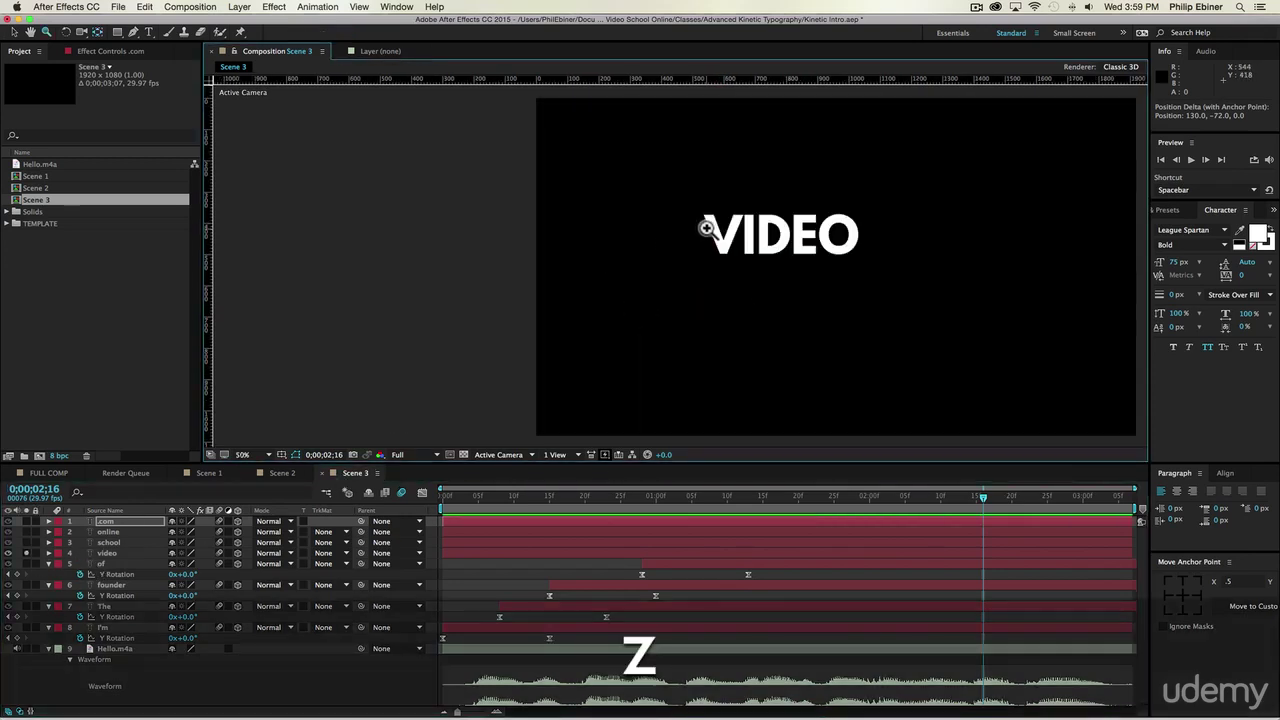
pyautogui.click(866, 214)
pyautogui.press('space')
pyautogui.moveTo(503, 308); pyautogui.dragTo(636, 263)
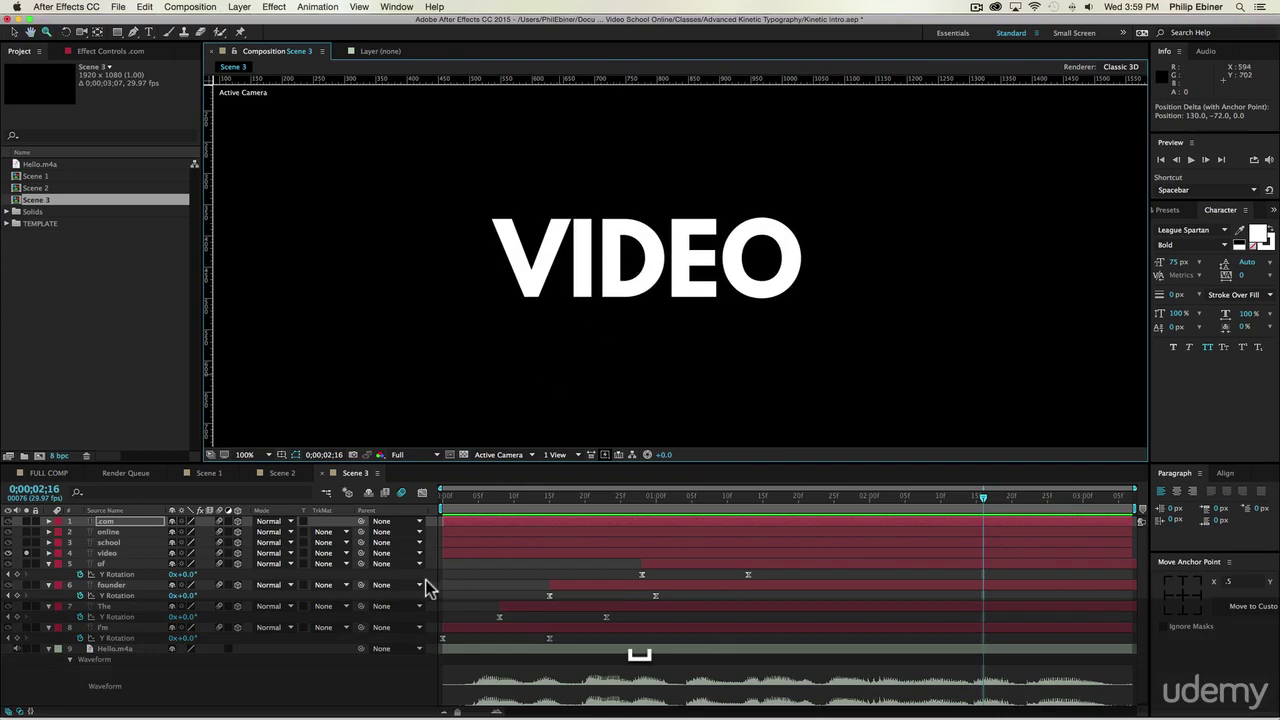
# Add an X Rotation keyframe of 0° to the "video" layer at 0;00;01;00 and show only its keyframed properties.
pyautogui.click(485, 551)
pyautogui.press('r')
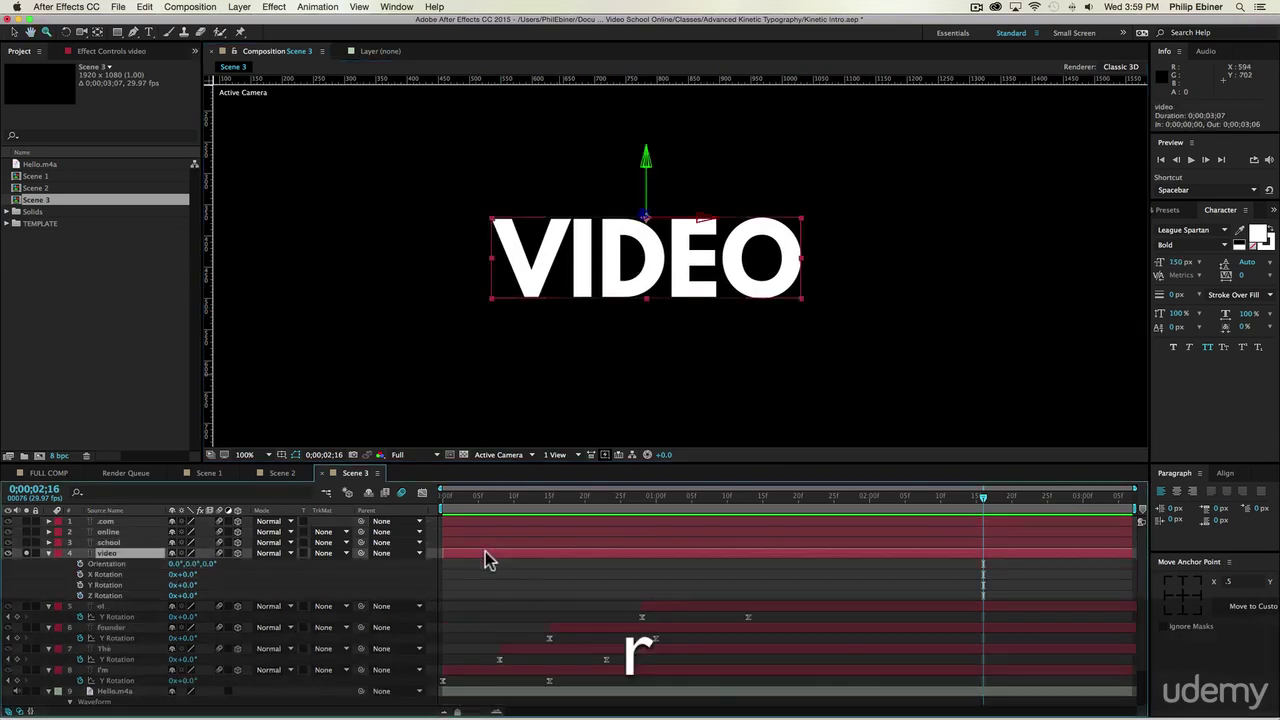
pyautogui.moveTo(180, 574)
pyautogui.mouseDown()
pyautogui.moveTo(245, 573)
pyautogui.moveTo(180, 574)
pyautogui.mouseUp()
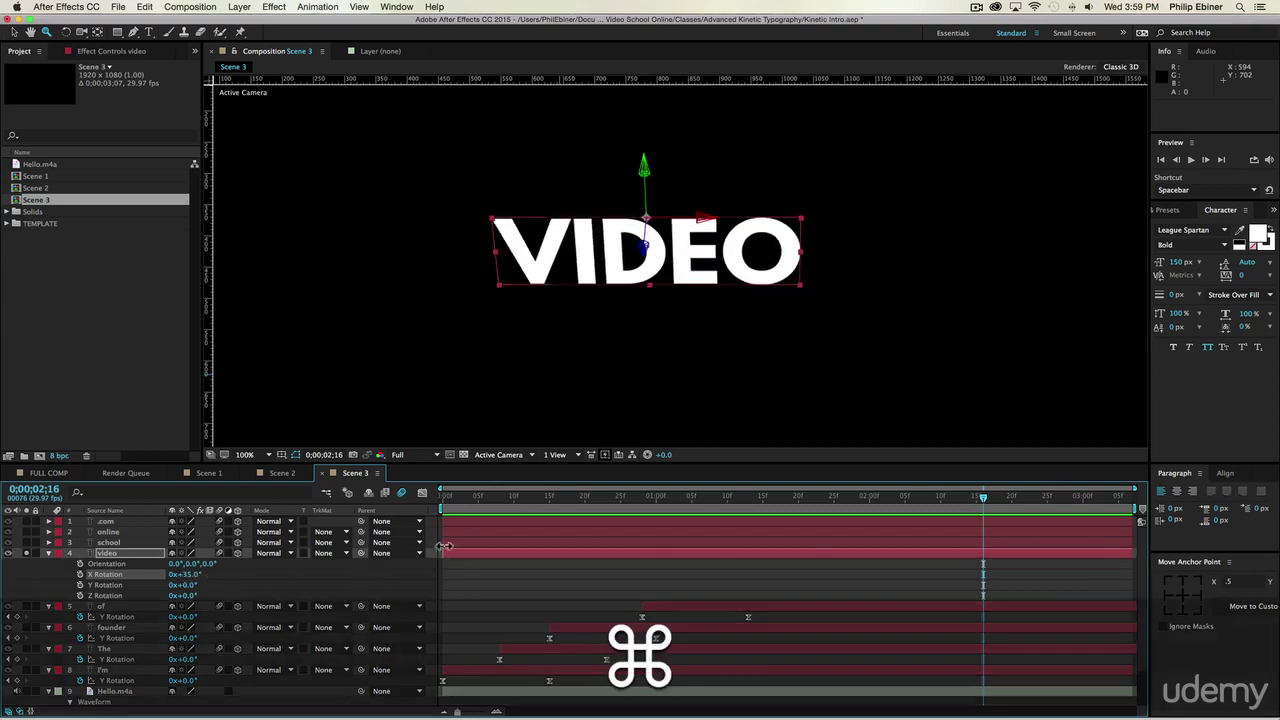
pyautogui.press('super+z')
pyautogui.moveTo(492, 503); pyautogui.dragTo(655, 505)
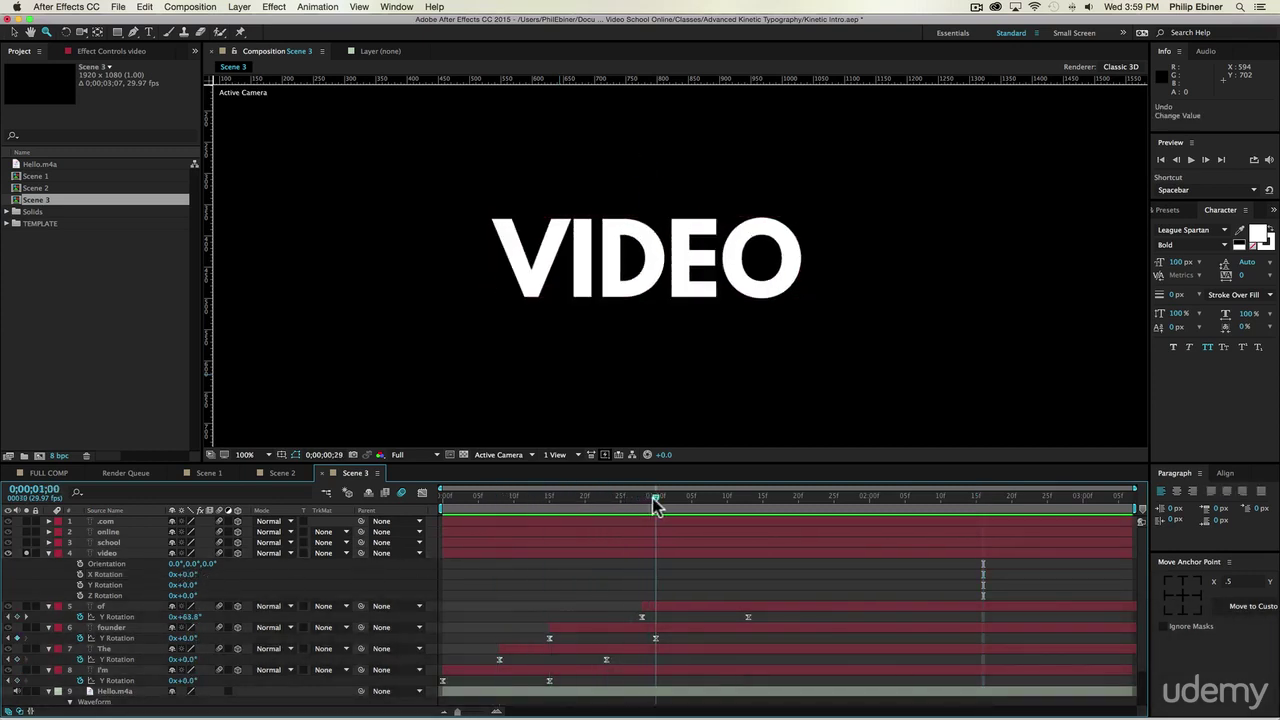
pyautogui.click(80, 574)
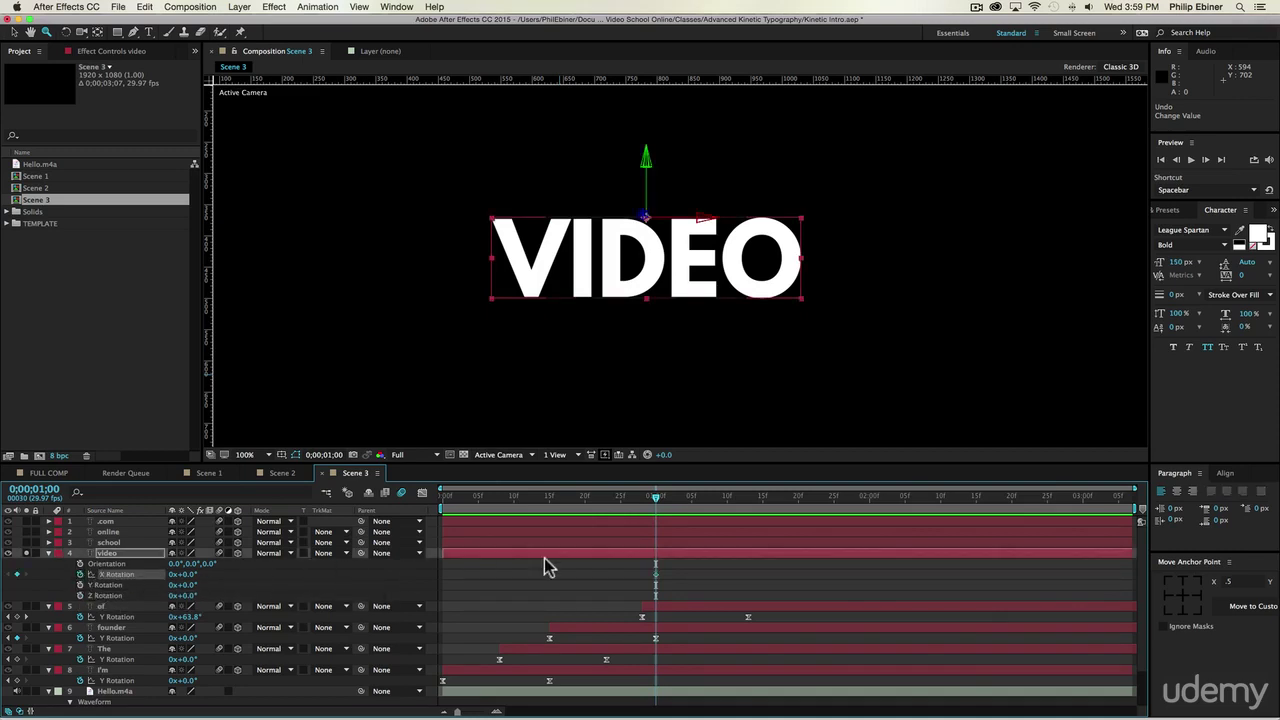
pyautogui.press('u')
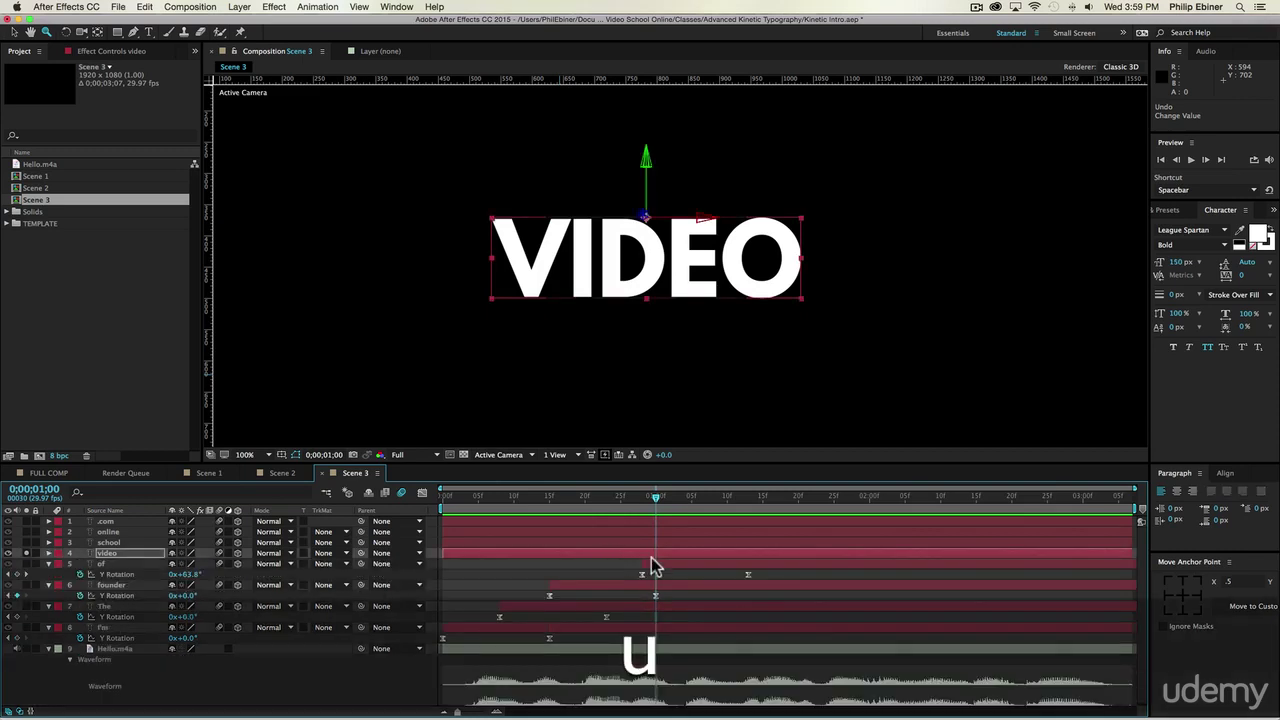
pyautogui.press('u')
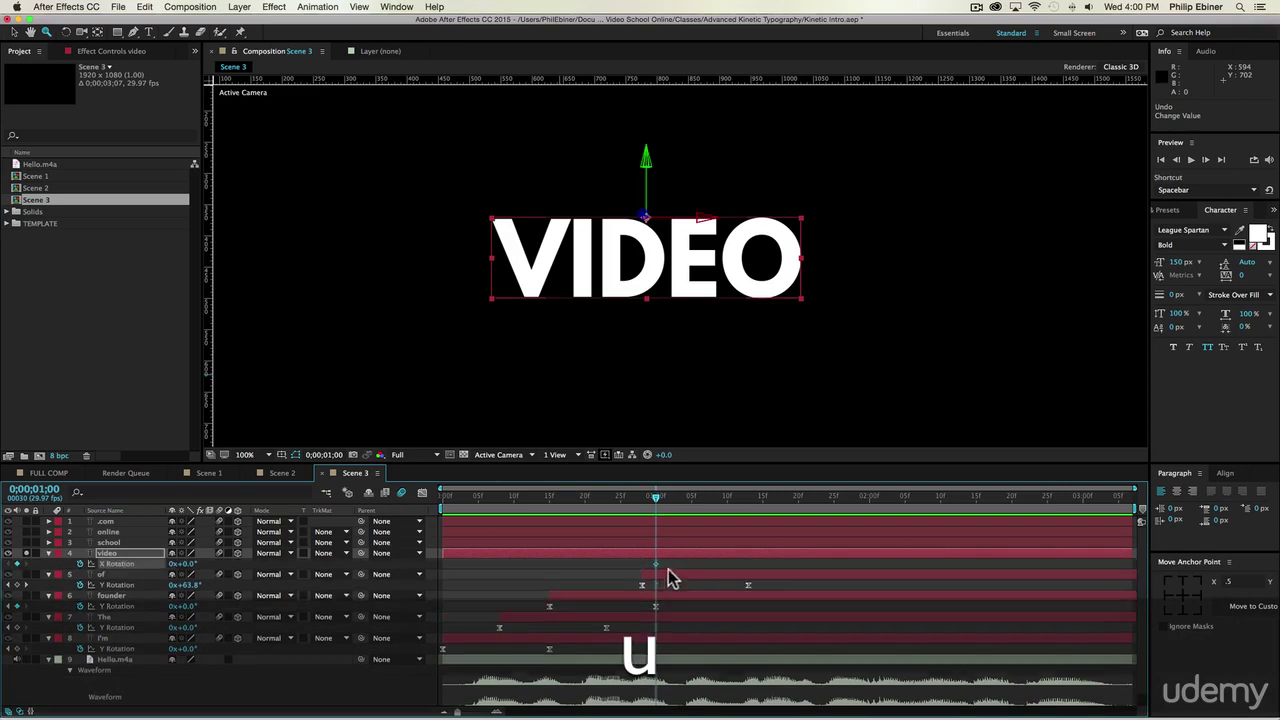
# Set the "video" layer's X Rotation to 94° at frame 0 so the word starts edge-on, and preview the drop.
pyautogui.click(626, 571)
pyautogui.moveTo(655, 496); pyautogui.dragTo(585, 497)
pyautogui.click(143, 566)
pyautogui.click(580, 556)
pyautogui.moveTo(586, 498); pyautogui.dragTo(425, 513)
pyautogui.click(275, 553)
pyautogui.moveTo(188, 564); pyautogui.dragTo(244, 563)
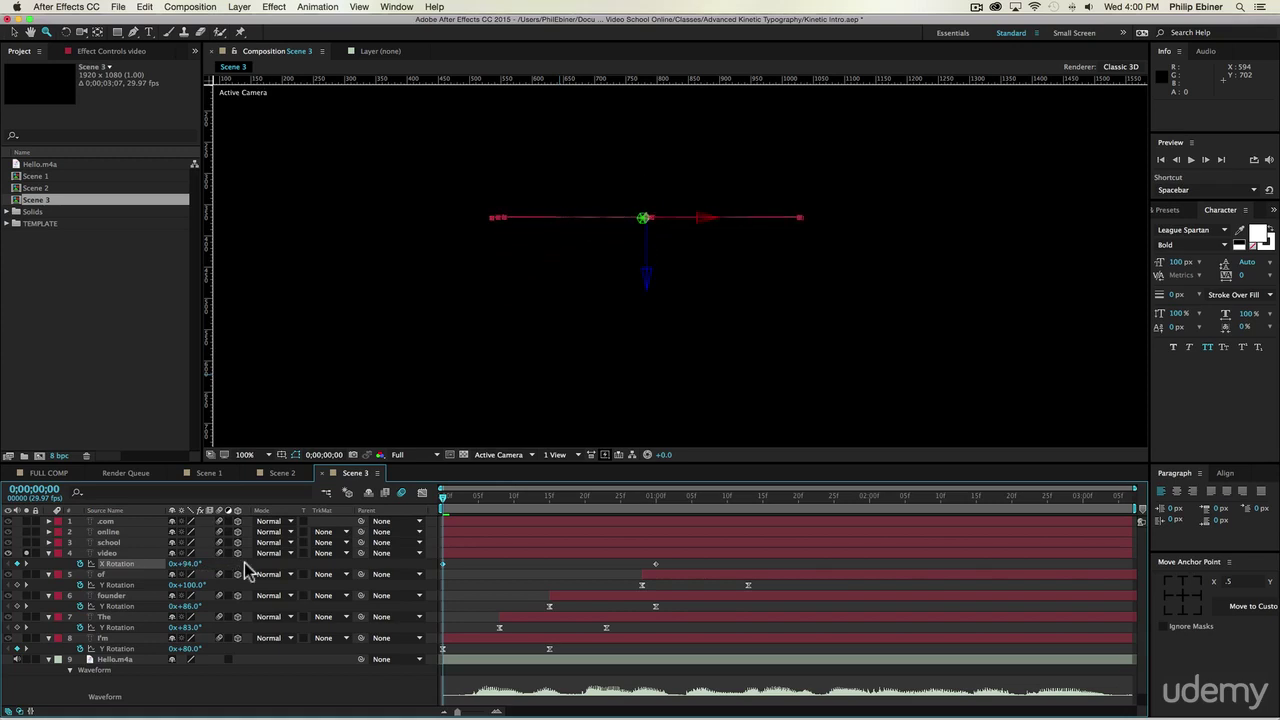
pyautogui.press('KP_0')
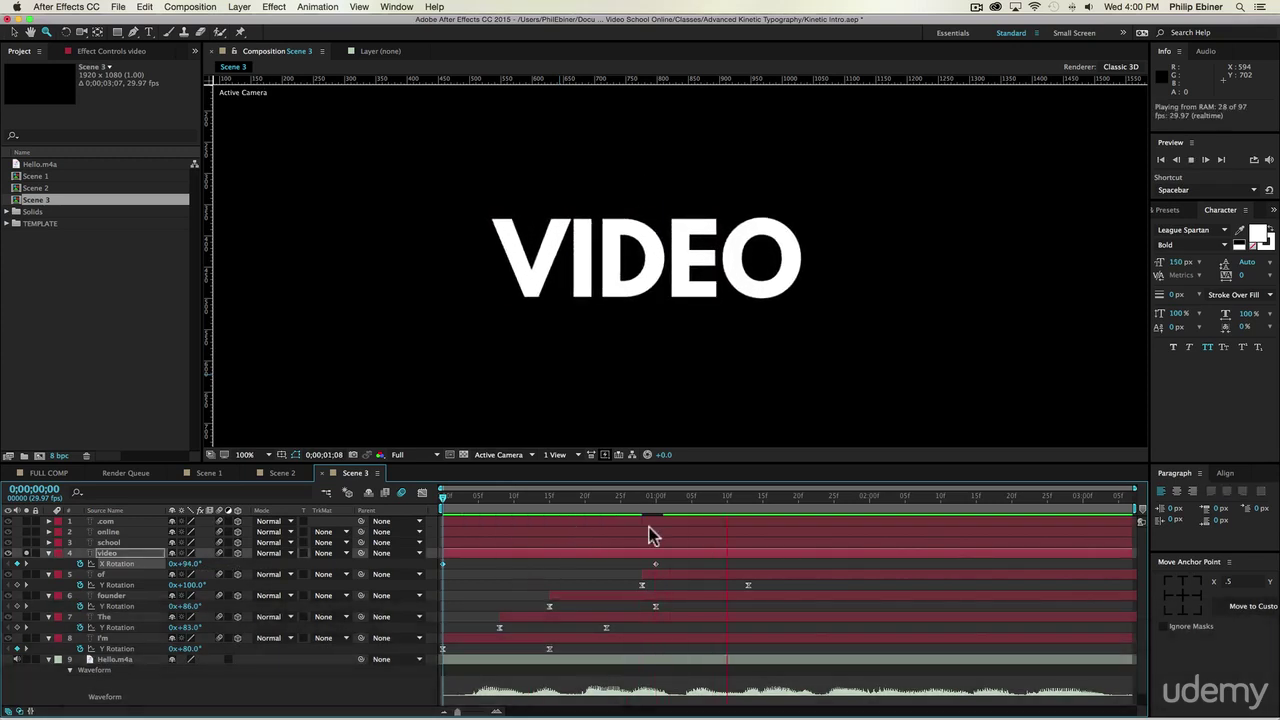
pyautogui.press('space')
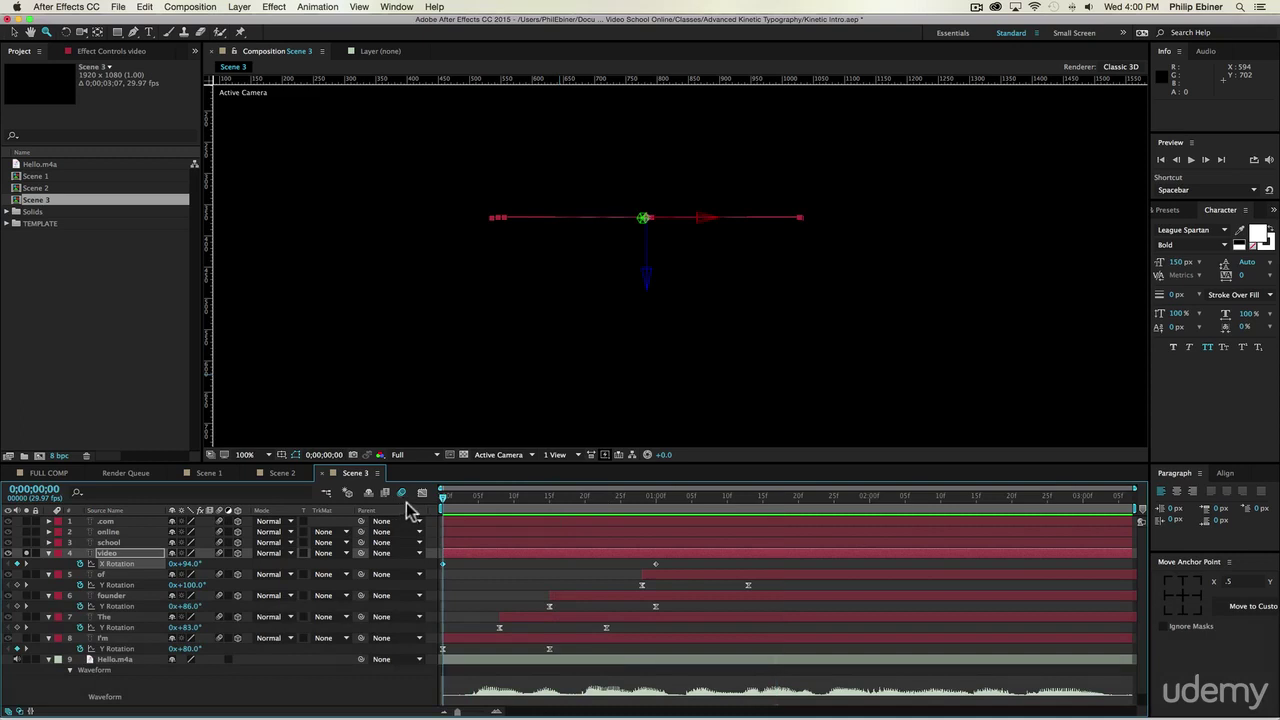
# Set the "video" layer's X Rotation to -27.6° at frame 12 so the word swings past upright.
pyautogui.moveTo(455, 503); pyautogui.dragTo(528, 508)
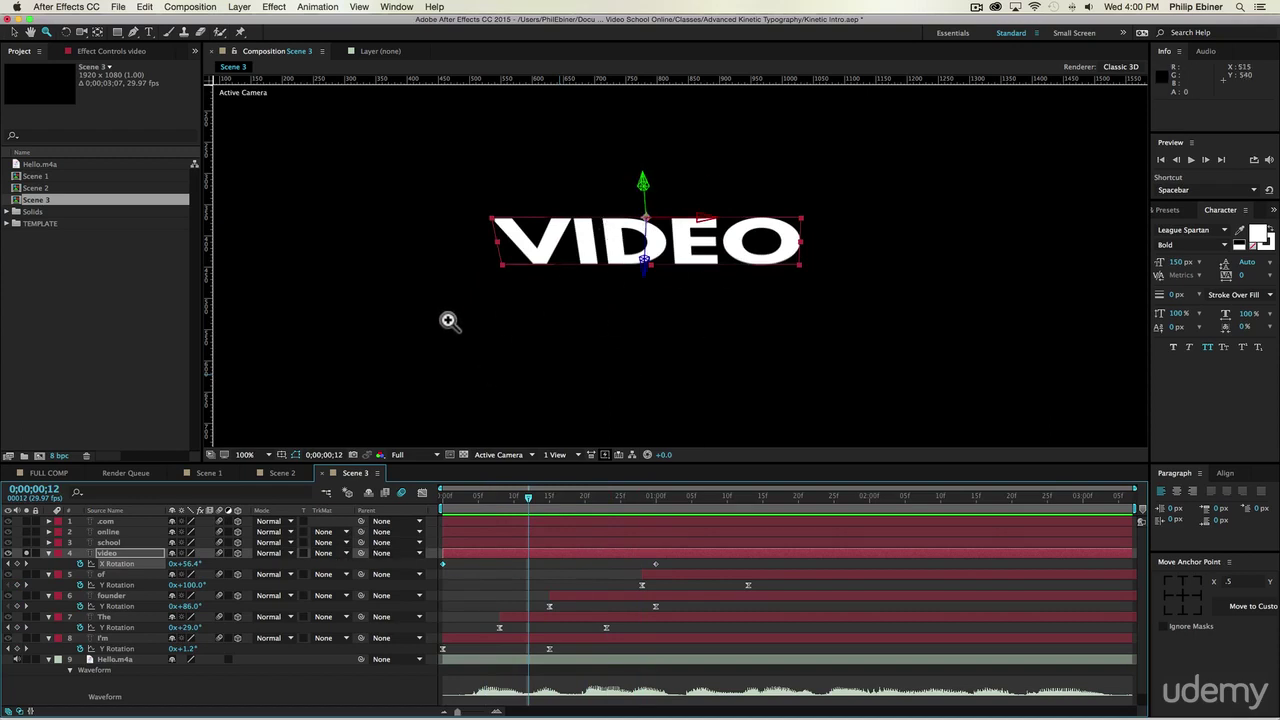
pyautogui.moveTo(530, 503)
pyautogui.mouseDown()
pyautogui.moveTo(457, 500)
pyautogui.moveTo(549, 500)
pyautogui.moveTo(517, 506)
pyautogui.moveTo(540, 506)
pyautogui.moveTo(528, 503)
pyautogui.mouseUp()
pyautogui.scroll(-1, 457, 553)
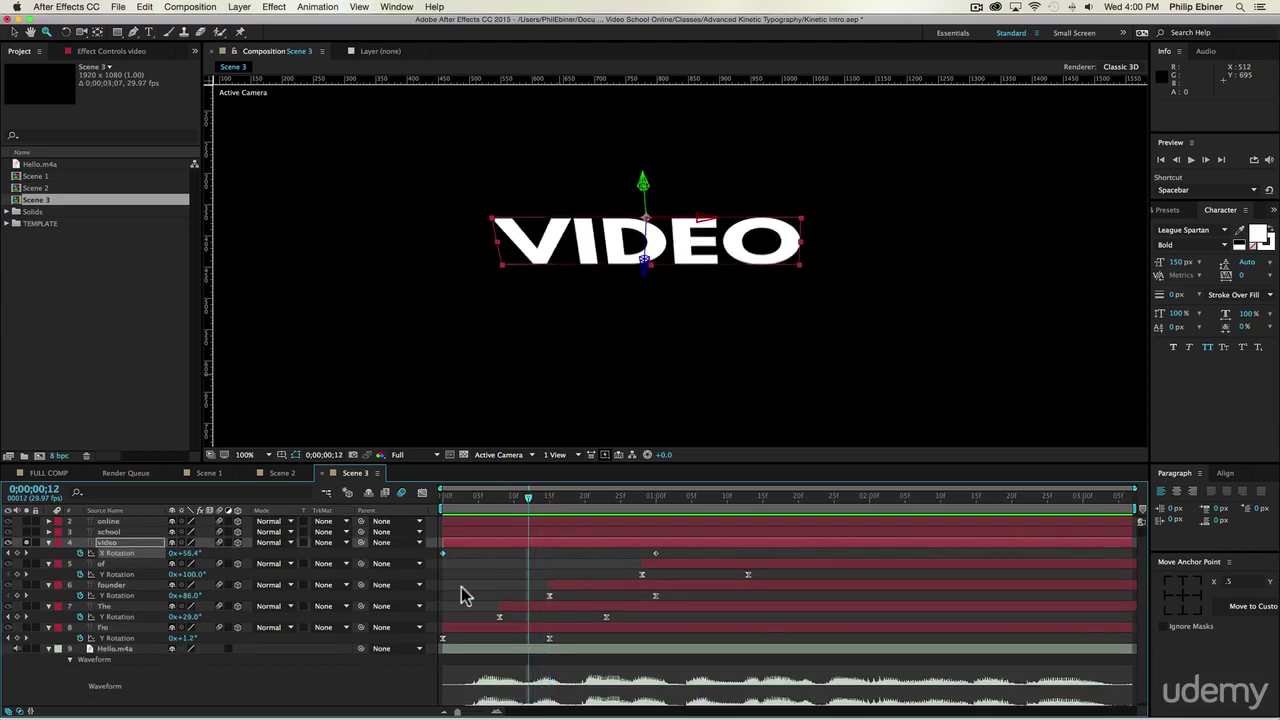
pyautogui.moveTo(186, 555); pyautogui.dragTo(141, 562)
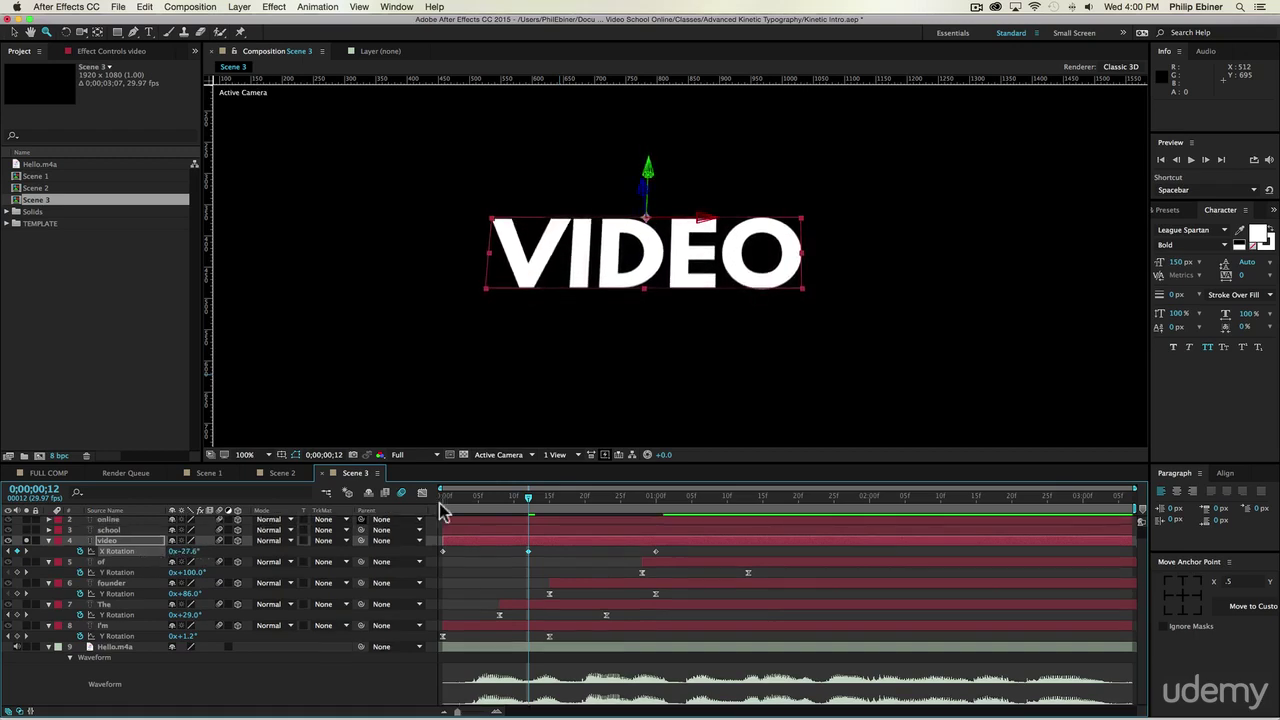
# Set the "video" layer's X Rotation to 11.7° at frame 22 and move its final keyframe to 0;00;01;07.
pyautogui.moveTo(531, 503); pyautogui.dragTo(601, 505)
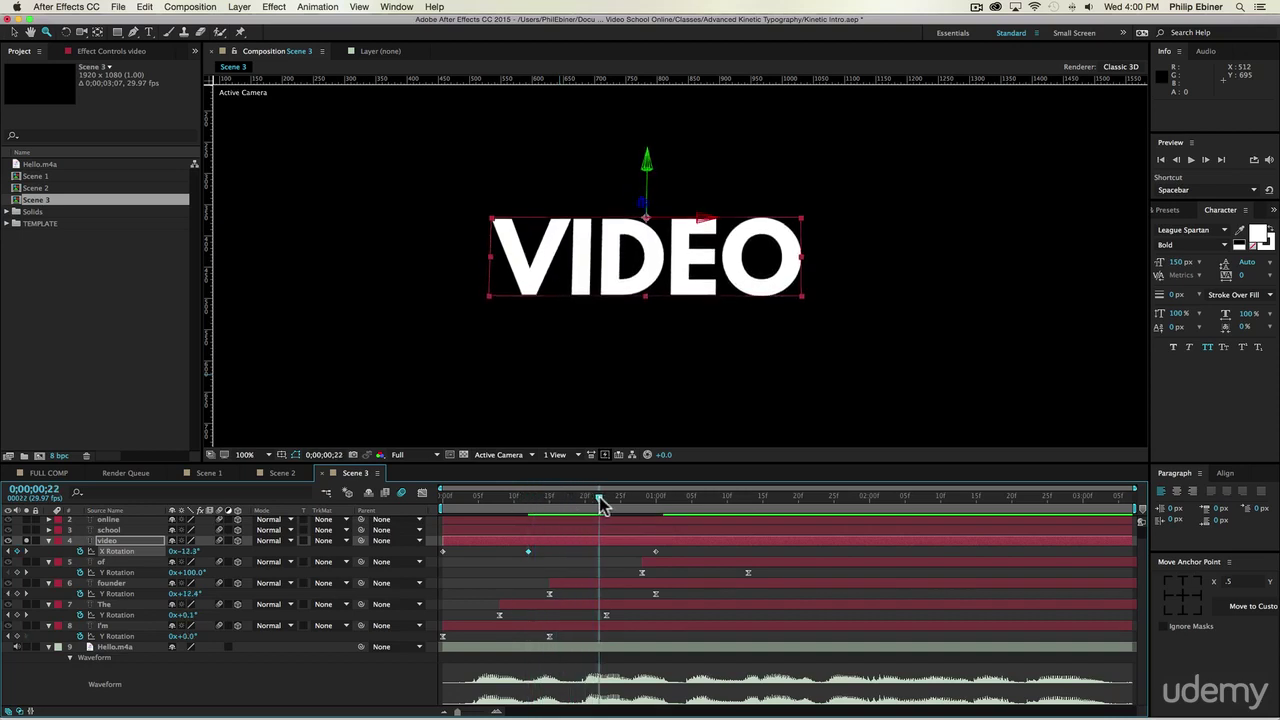
pyautogui.moveTo(197, 555); pyautogui.dragTo(207, 551)
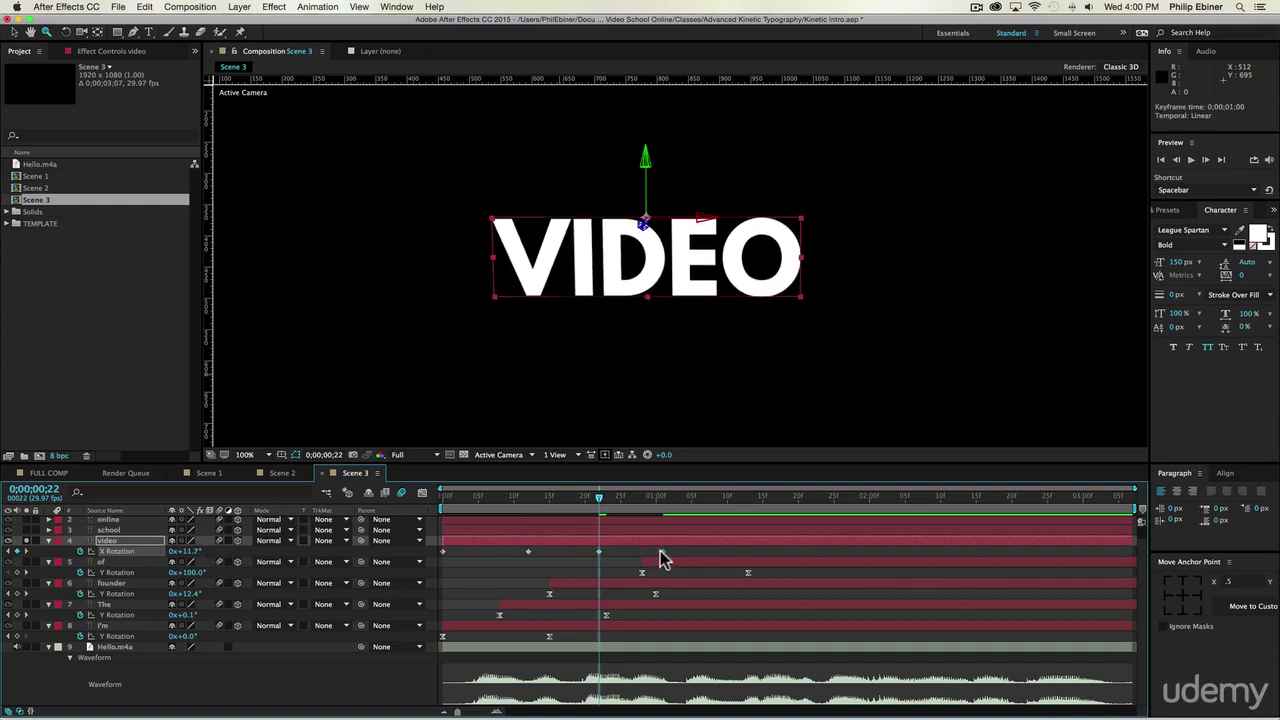
pyautogui.moveTo(665, 558); pyautogui.dragTo(705, 557)
# Set the "video" layer's X Rotation to -5.5° at 0;00;01;00 and preview the swinging motion.
pyautogui.click(655, 500)
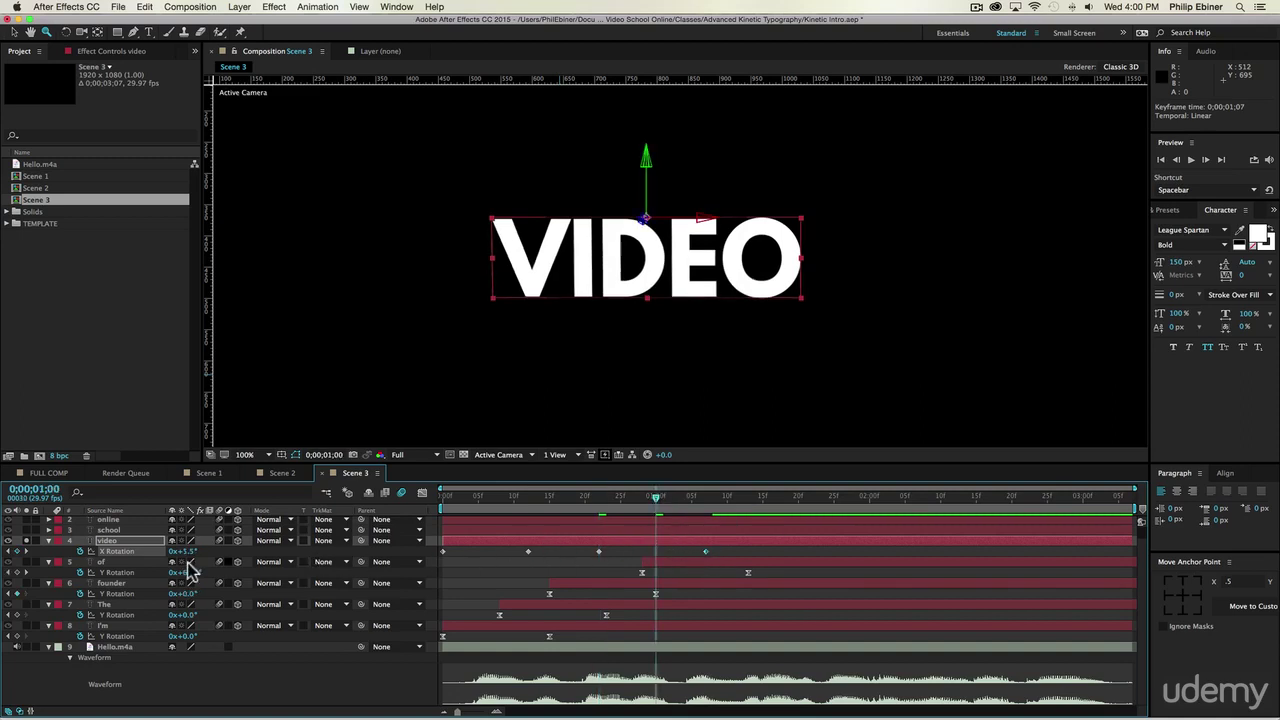
pyautogui.moveTo(188, 551); pyautogui.dragTo(224, 563)
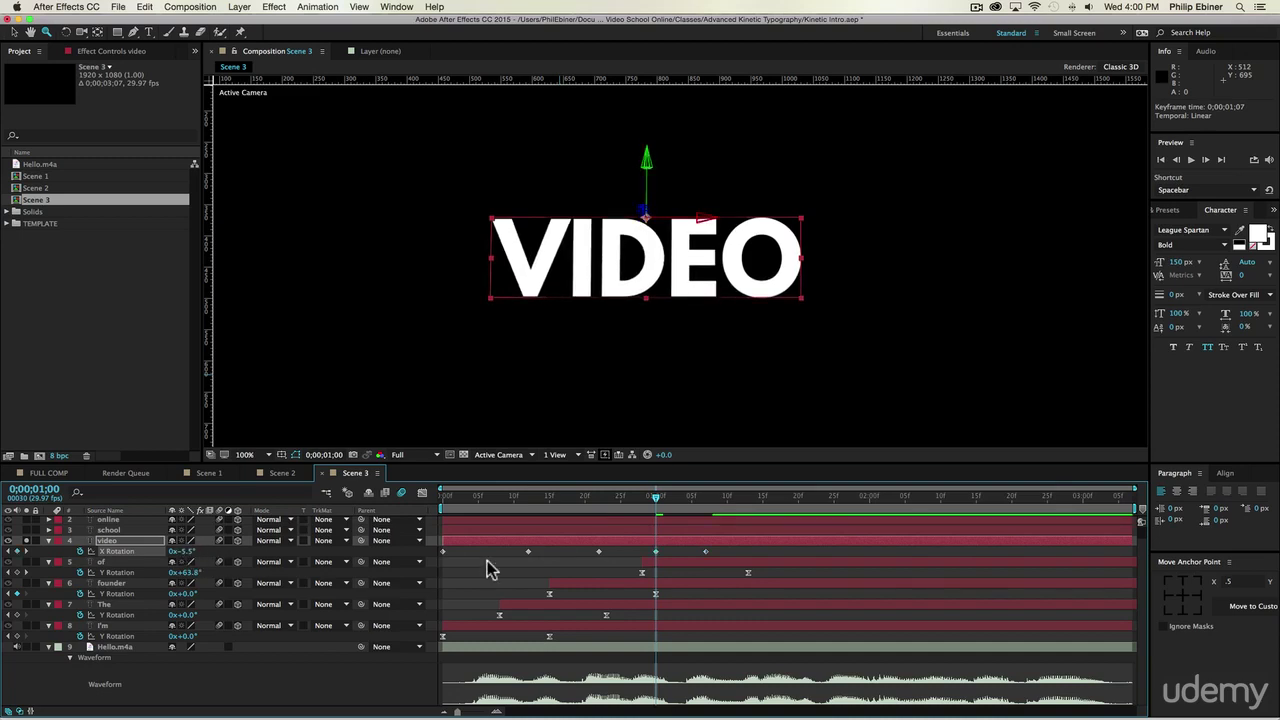
pyautogui.press('KP_0')
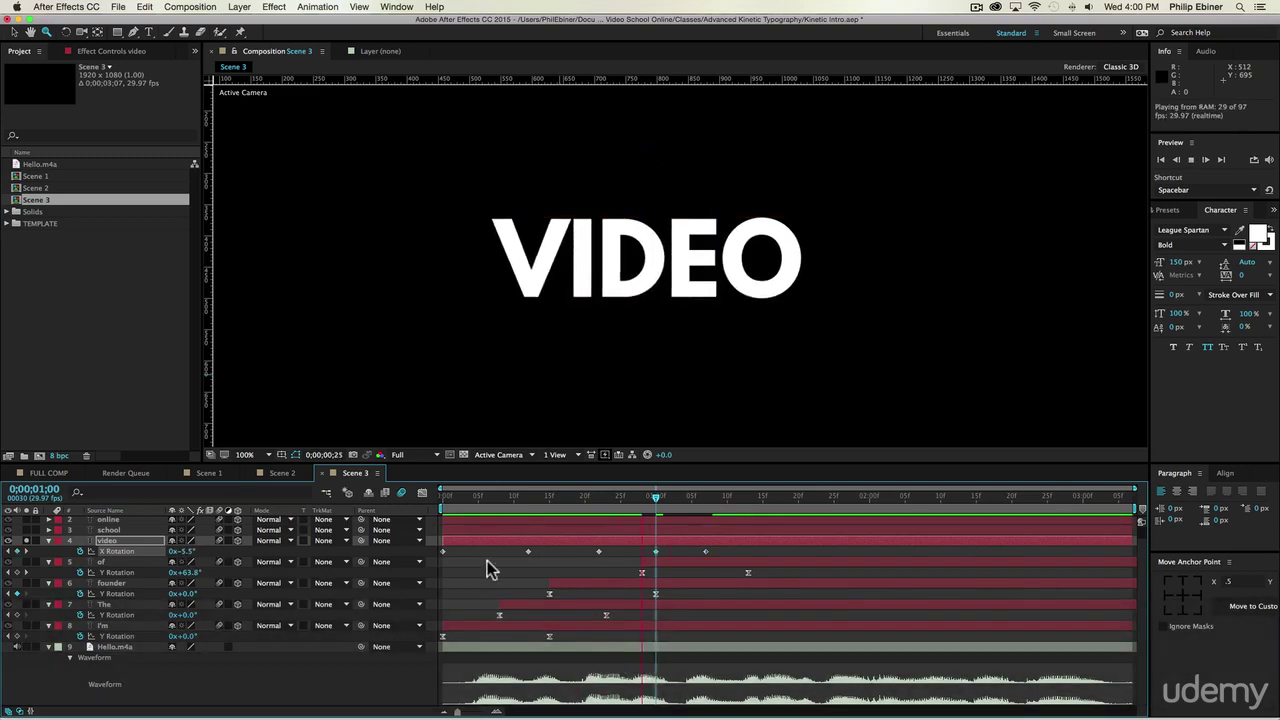
pyautogui.press('space')
pyautogui.press('KP_0')
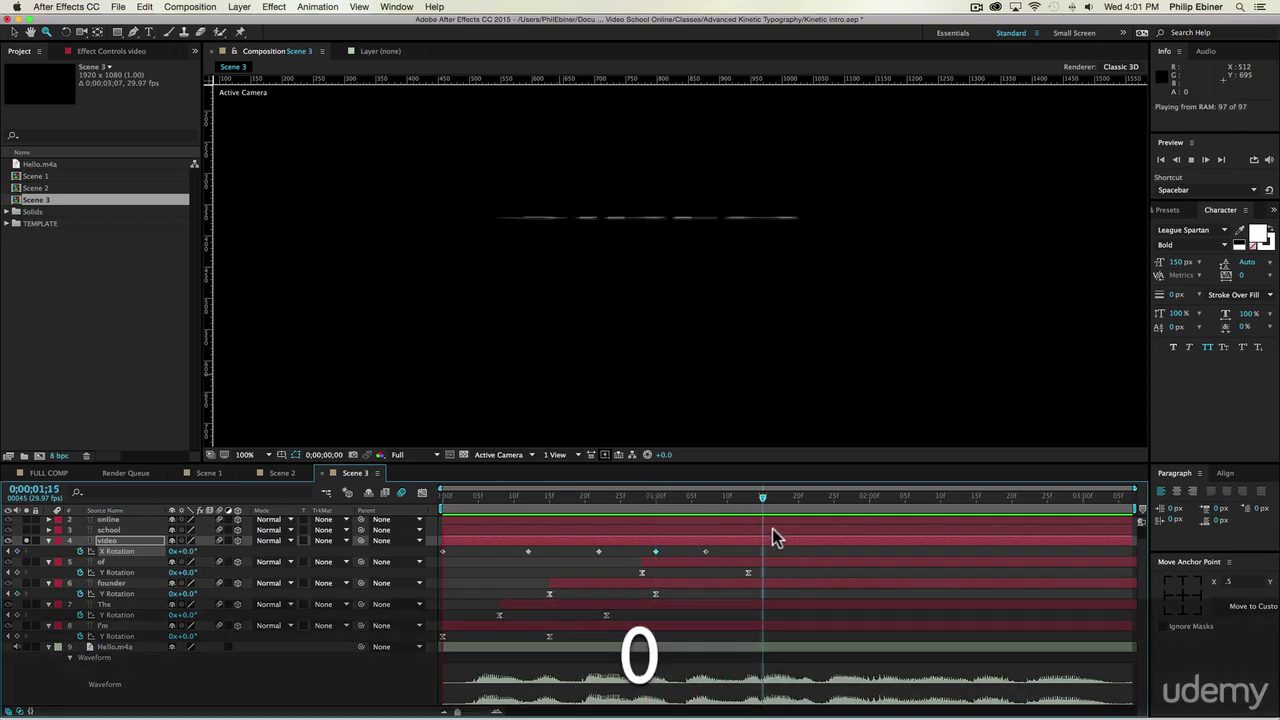
# Apply Easy Ease to all of the "video" layer's X Rotation keyframes and preview the swing.
pyautogui.press('space')
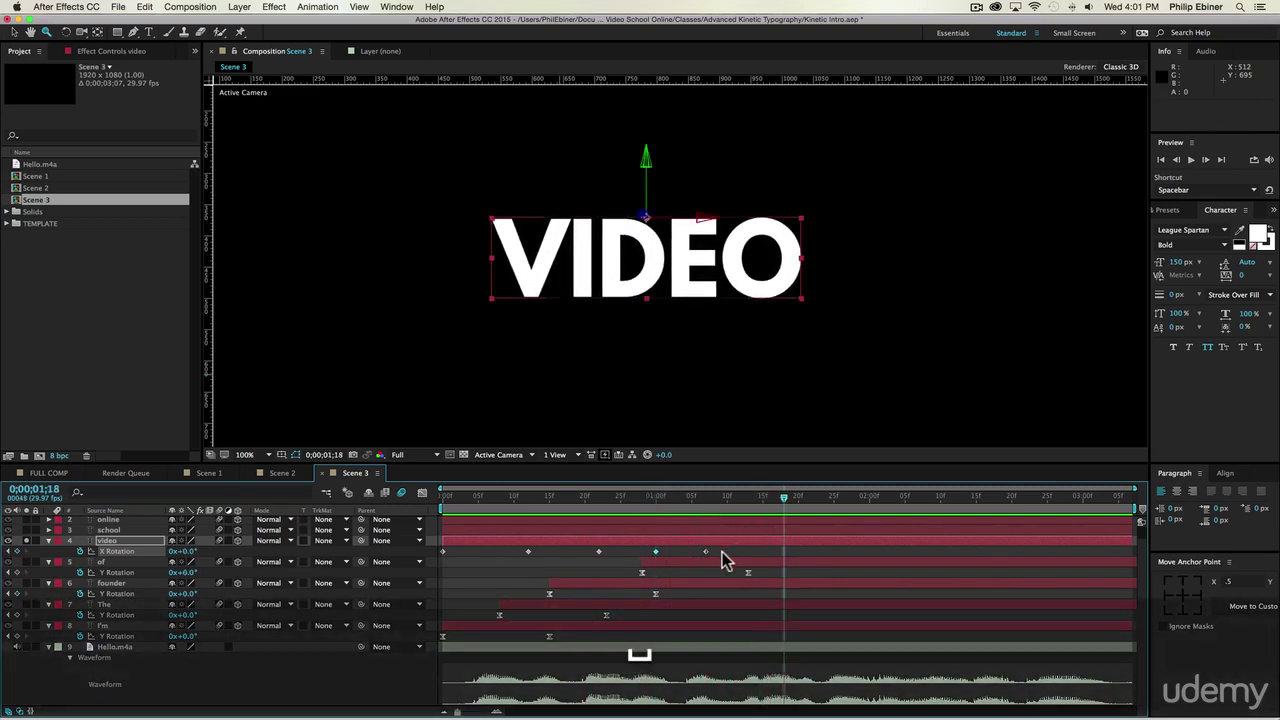
pyautogui.press('KP_0')
pyautogui.press('space')
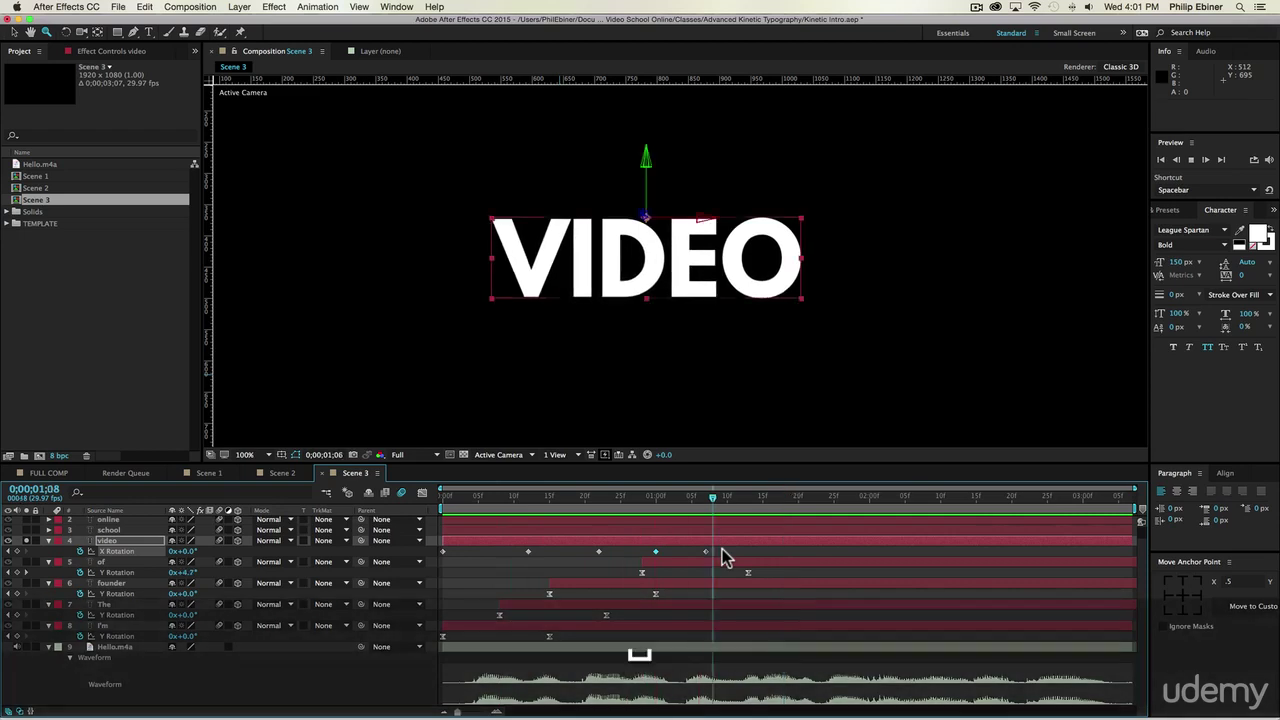
pyautogui.moveTo(492, 498); pyautogui.dragTo(706, 510)
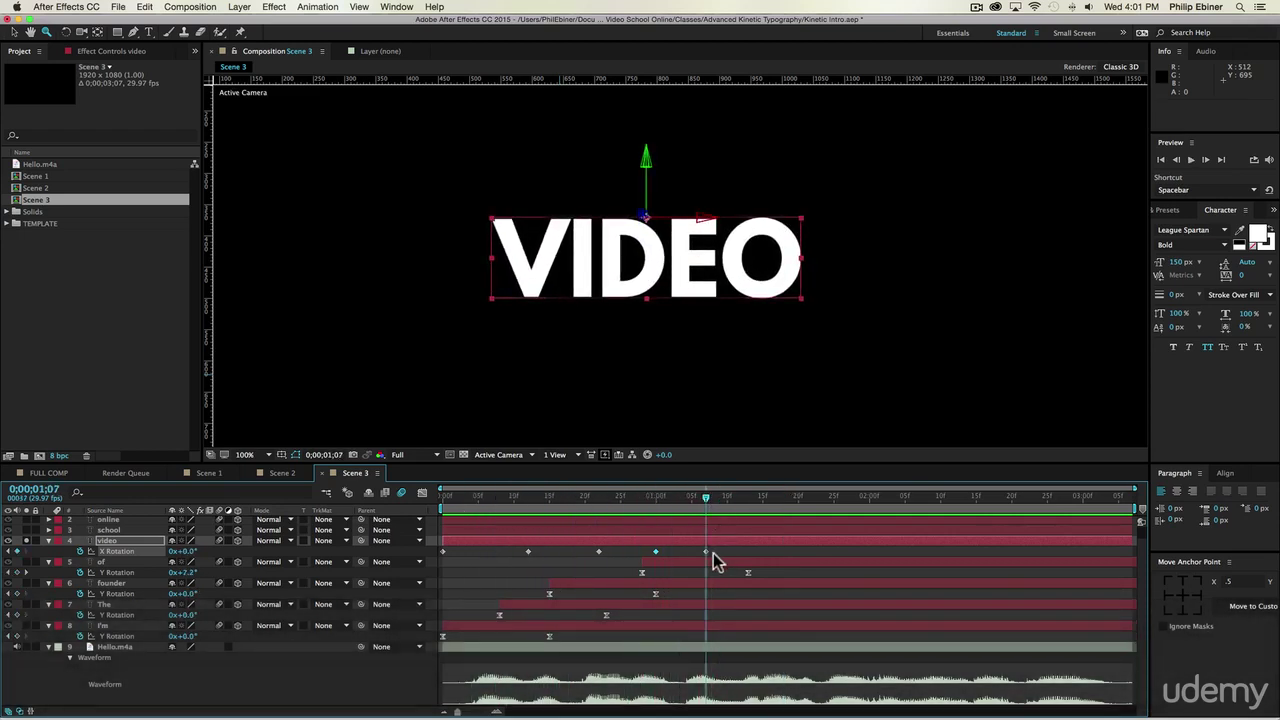
pyautogui.moveTo(716, 560); pyautogui.dragTo(410, 555)
pyautogui.press('F9')
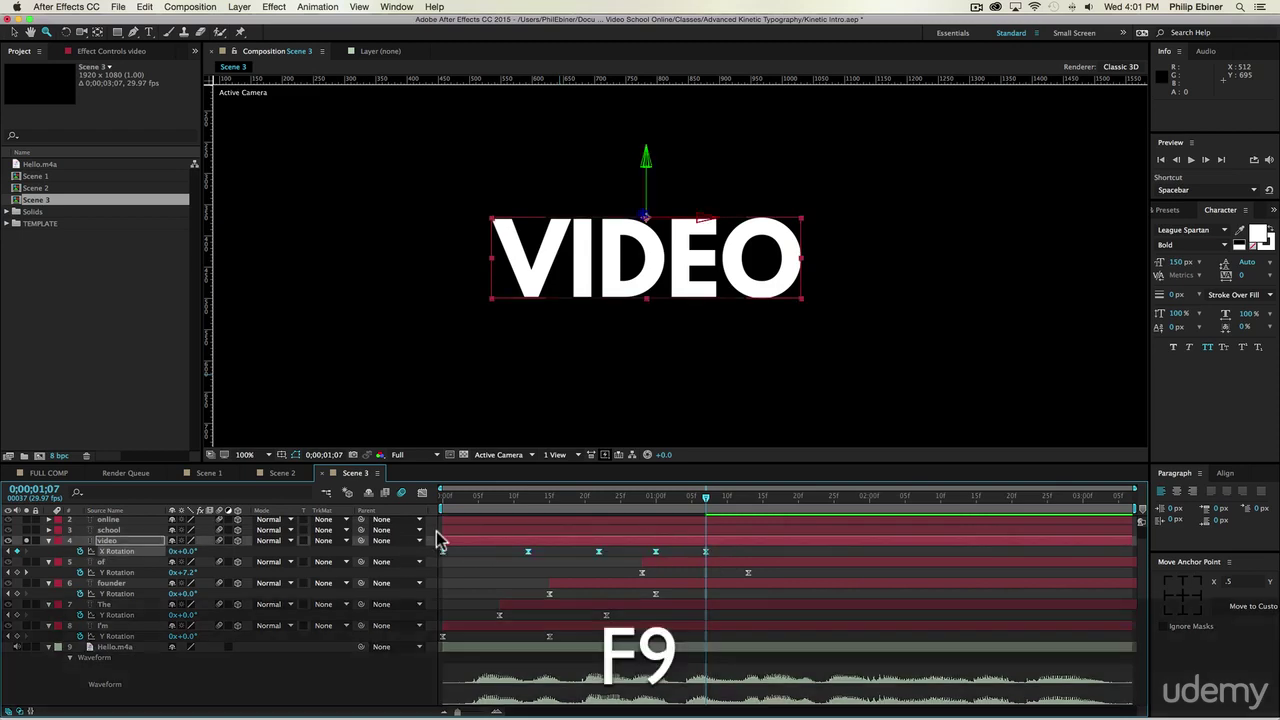
pyautogui.press('KP_0')
pyautogui.press('space')
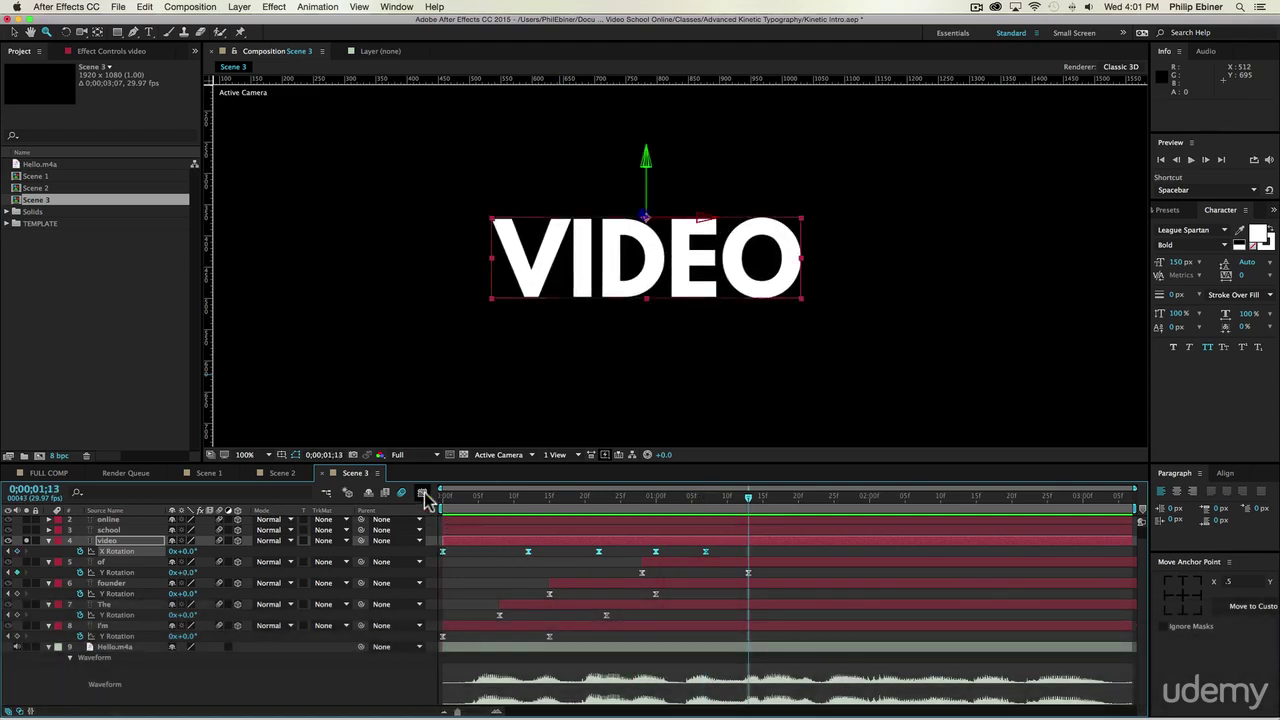
# Open the "video" layer's X Rotation speed graph in the Graph Editor and examine its first swing from frame 0 onward.
pyautogui.click(422, 494)
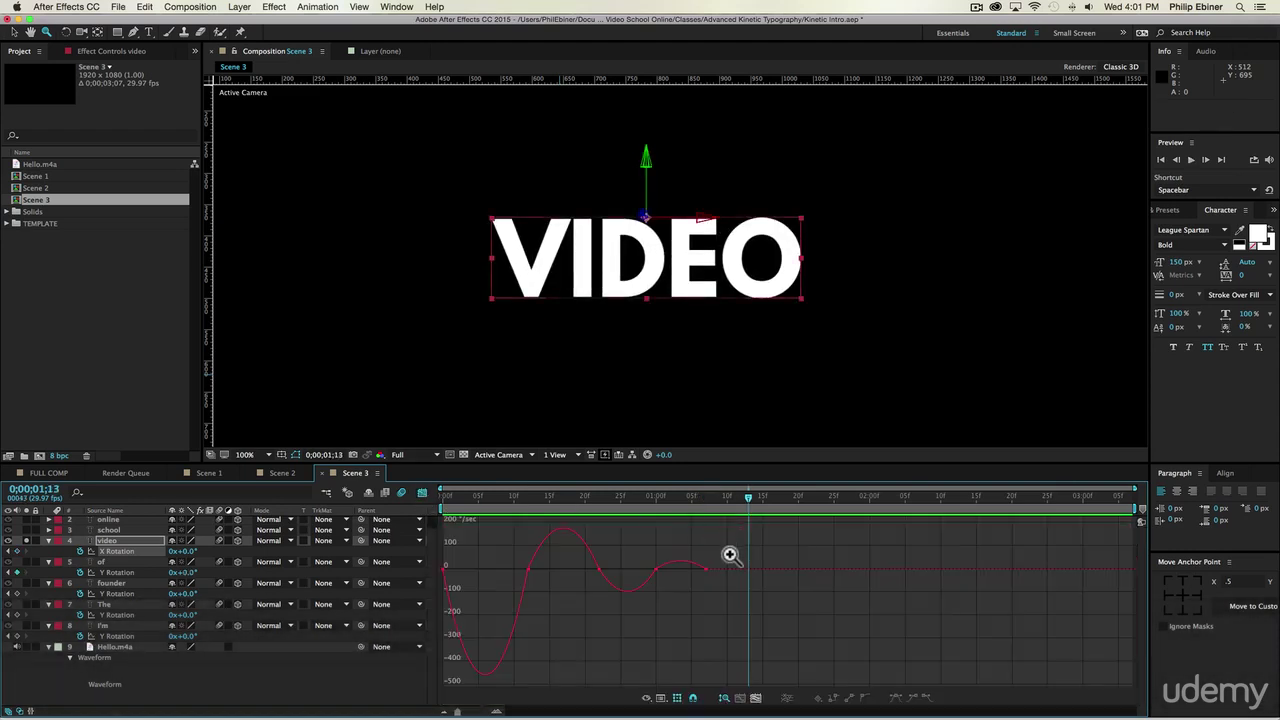
pyautogui.click(628, 553)
pyautogui.click(674, 551)
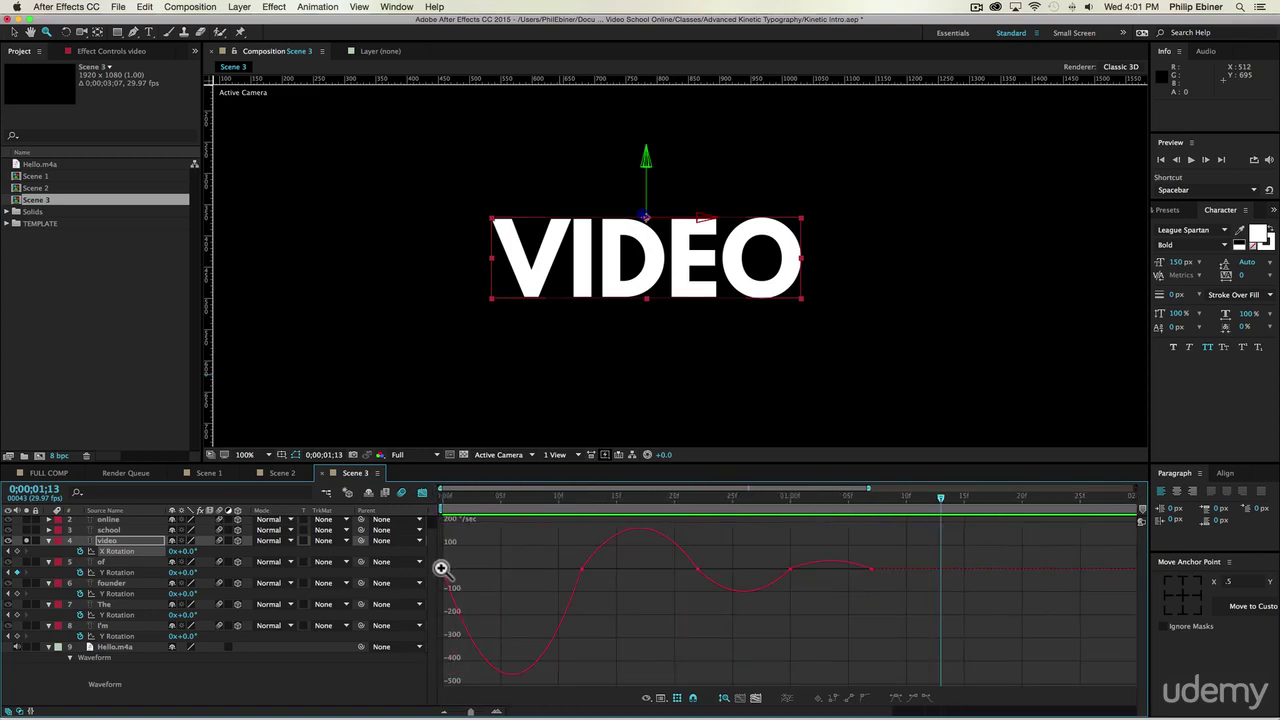
pyautogui.press('v')
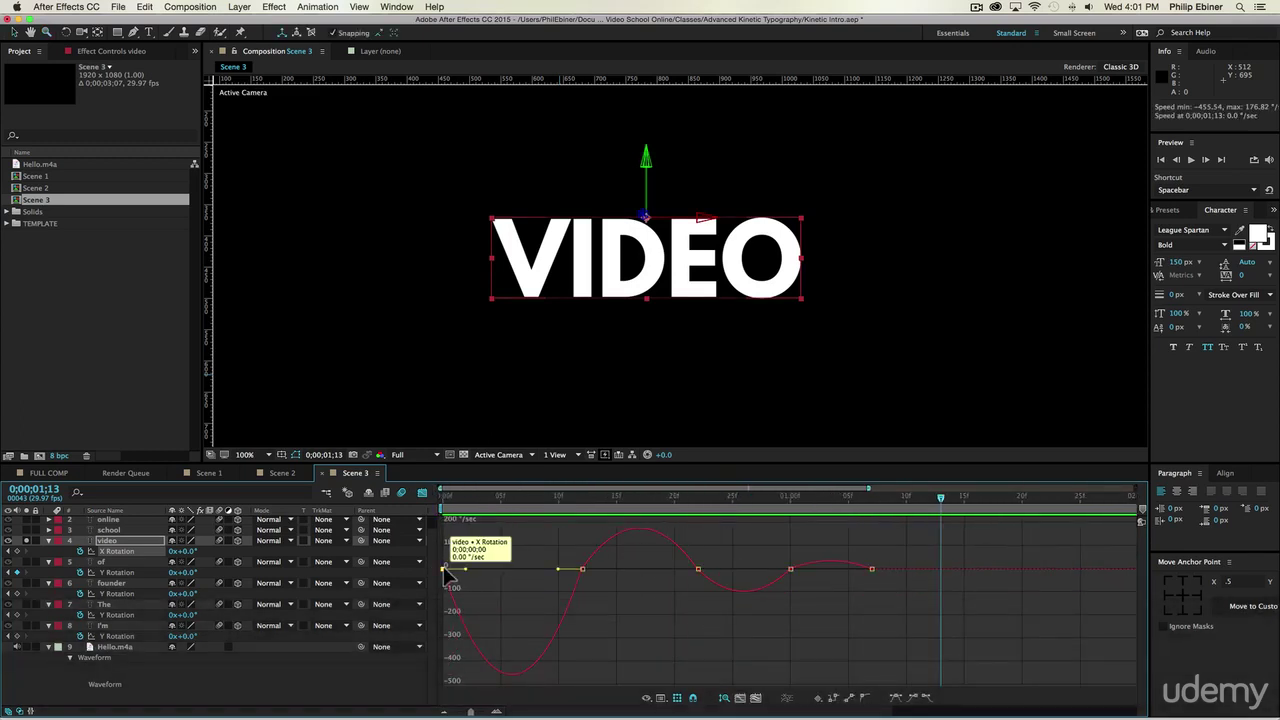
pyautogui.click(648, 698)
pyautogui.click(590, 612)
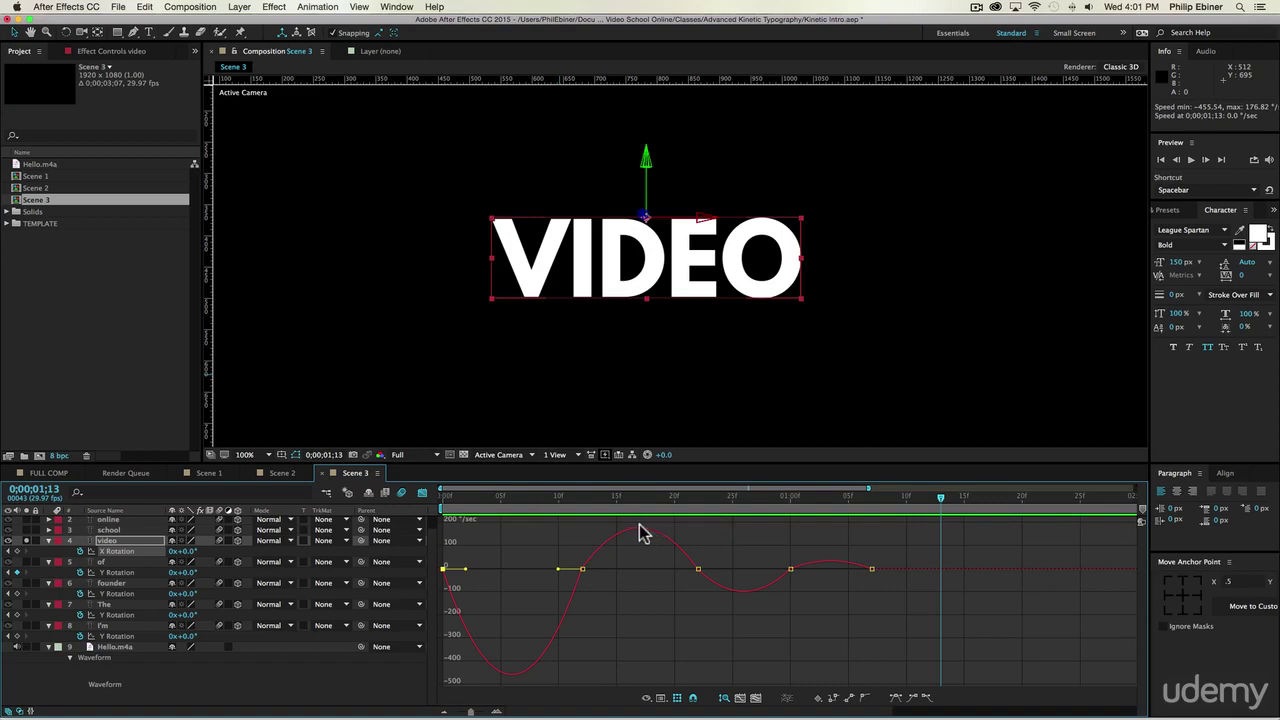
pyautogui.moveTo(641, 537)
pyautogui.click(446, 499)
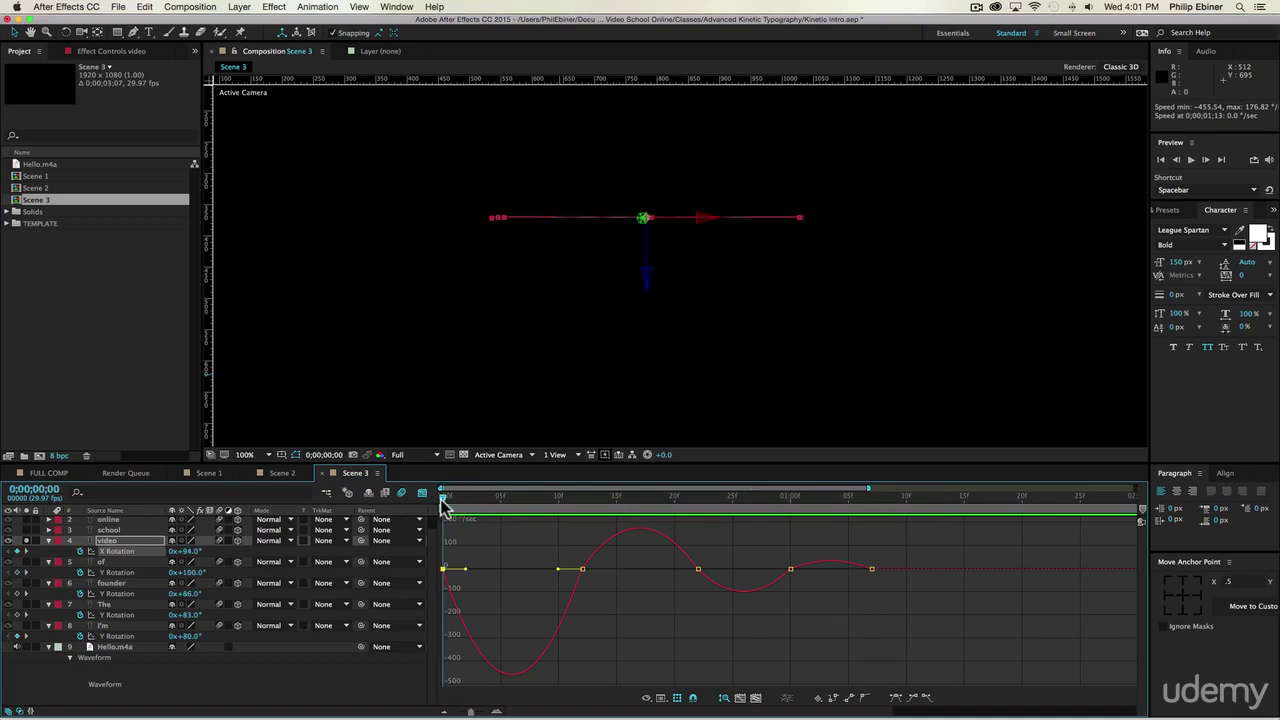
pyautogui.moveTo(447, 506); pyautogui.dragTo(458, 506)
pyautogui.moveTo(483, 511); pyautogui.dragTo(590, 530)
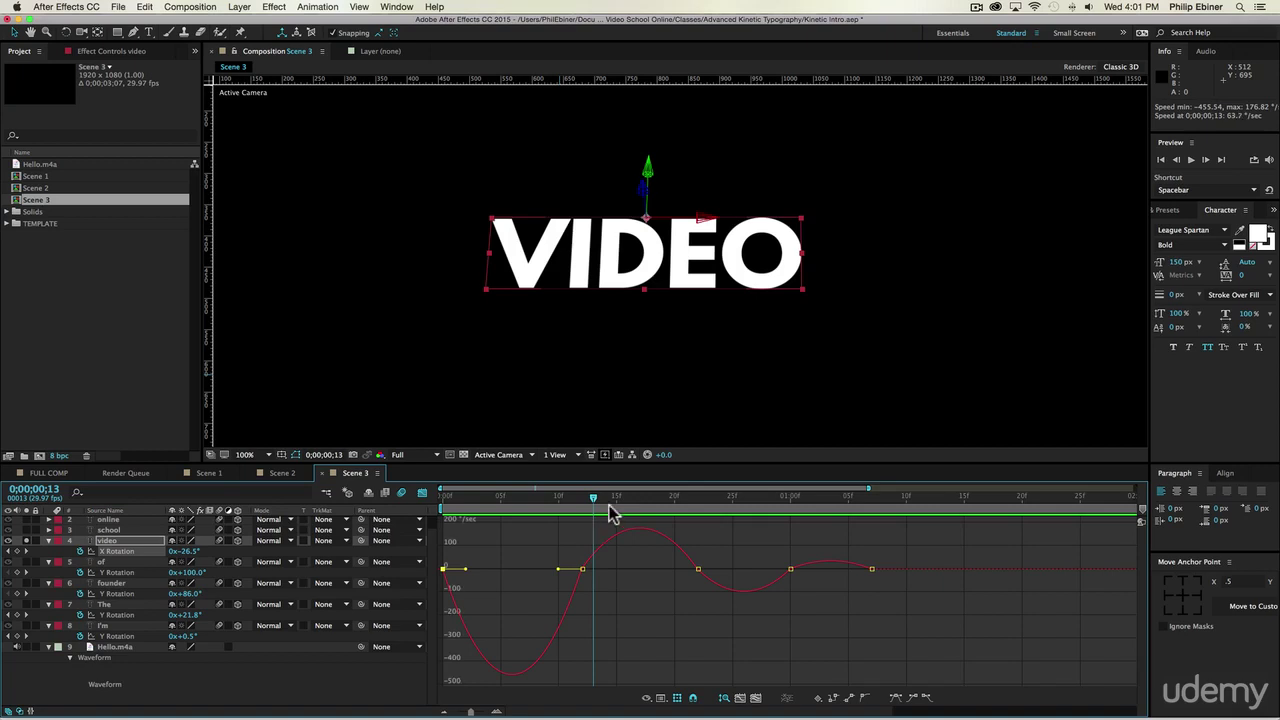
pyautogui.moveTo(479, 498); pyautogui.dragTo(511, 506)
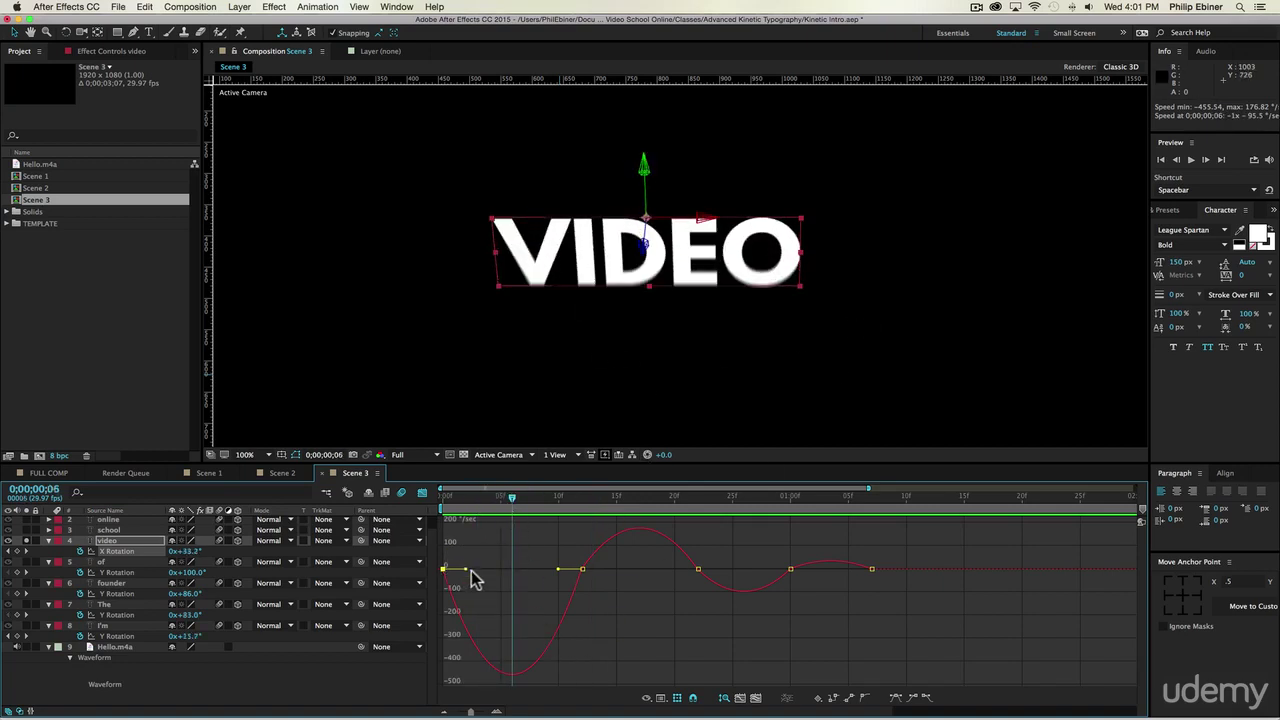
# Lengthen the speed graph's influence handles between frames 0, 12 and 22 so the first two swings peak more sharply.
pyautogui.moveTo(465, 569); pyautogui.dragTo(539, 564)
pyautogui.moveTo(512, 505); pyautogui.dragTo(583, 514)
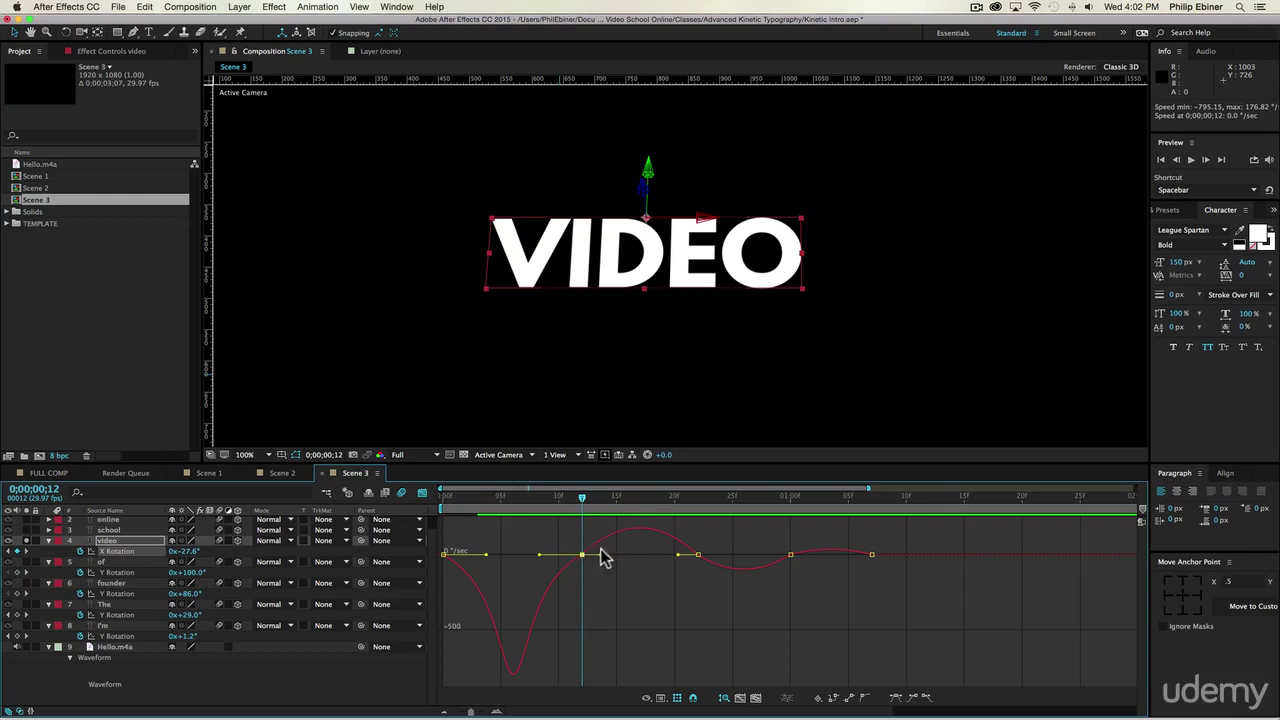
pyautogui.moveTo(598, 562); pyautogui.dragTo(674, 571)
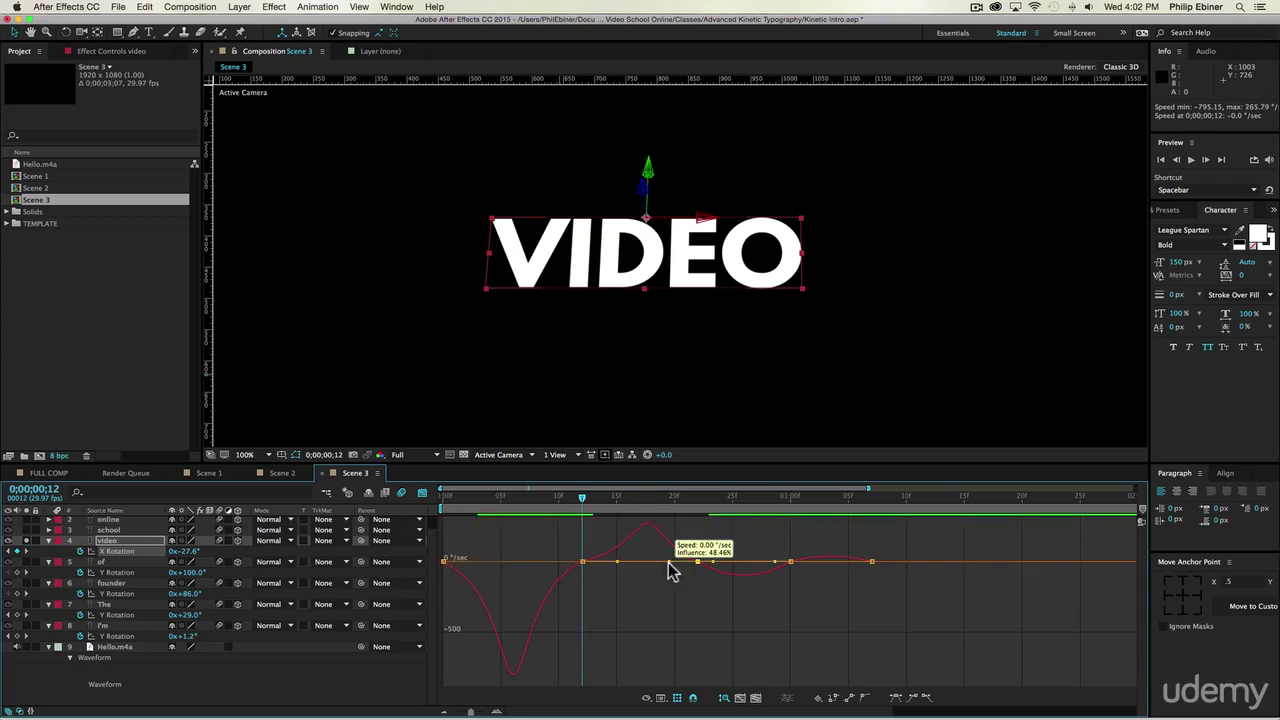
# Lengthen the influence handles between frame 22, 0;00;01;00 and 0;00;01;07 to sharpen the last two swings.
pyautogui.moveTo(688, 508); pyautogui.dragTo(697, 510)
pyautogui.moveTo(711, 564); pyautogui.dragTo(803, 566)
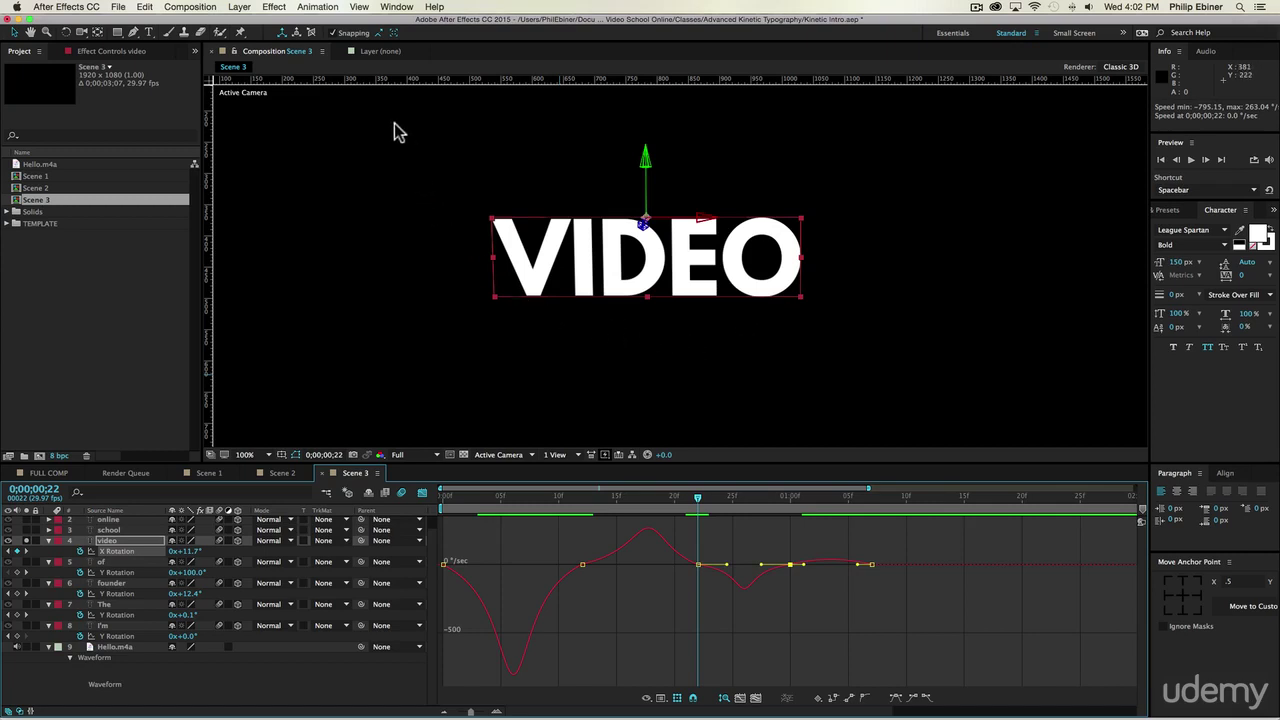
pyautogui.moveTo(804, 565); pyautogui.dragTo(812, 565)
pyautogui.click(850, 566)
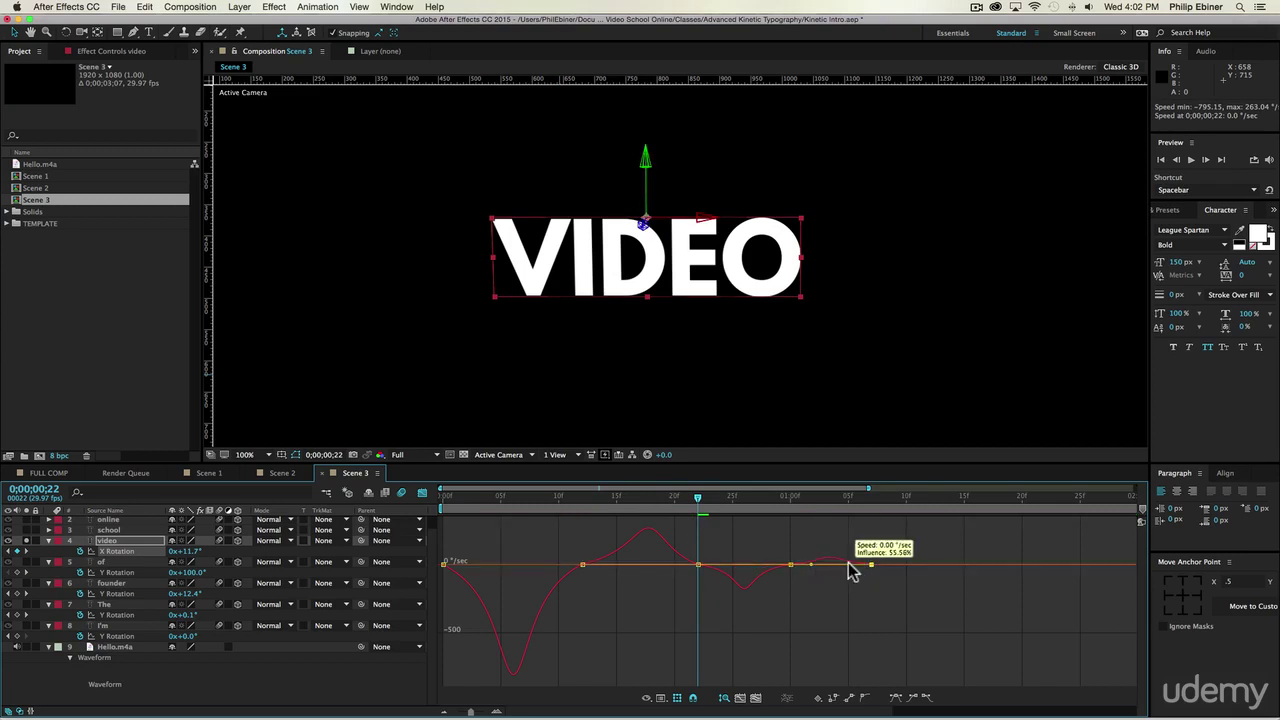
# Preview the eased swing of the "video" word and return from the Graph Editor to the layer bars.
pyautogui.press('KP_0')
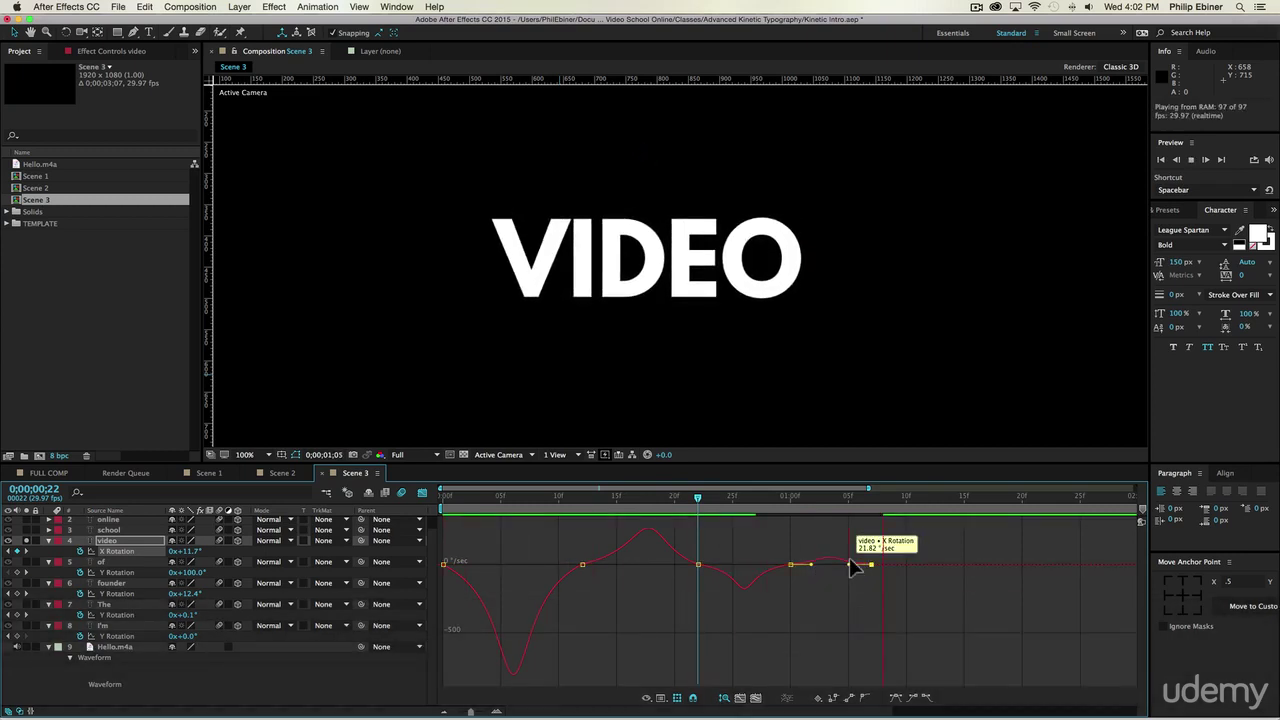
pyautogui.press('space')
pyautogui.press('KP_0')
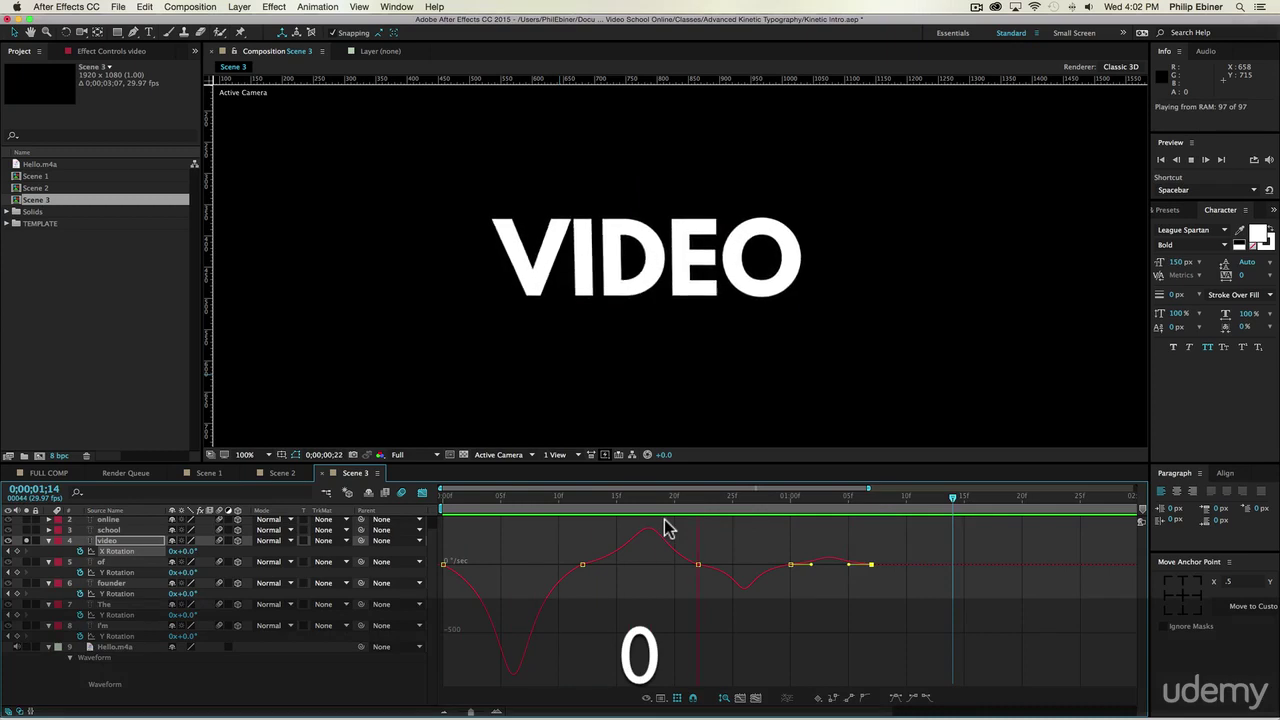
pyautogui.press('KP_0')
pyautogui.press('space')
pyautogui.click(422, 492)
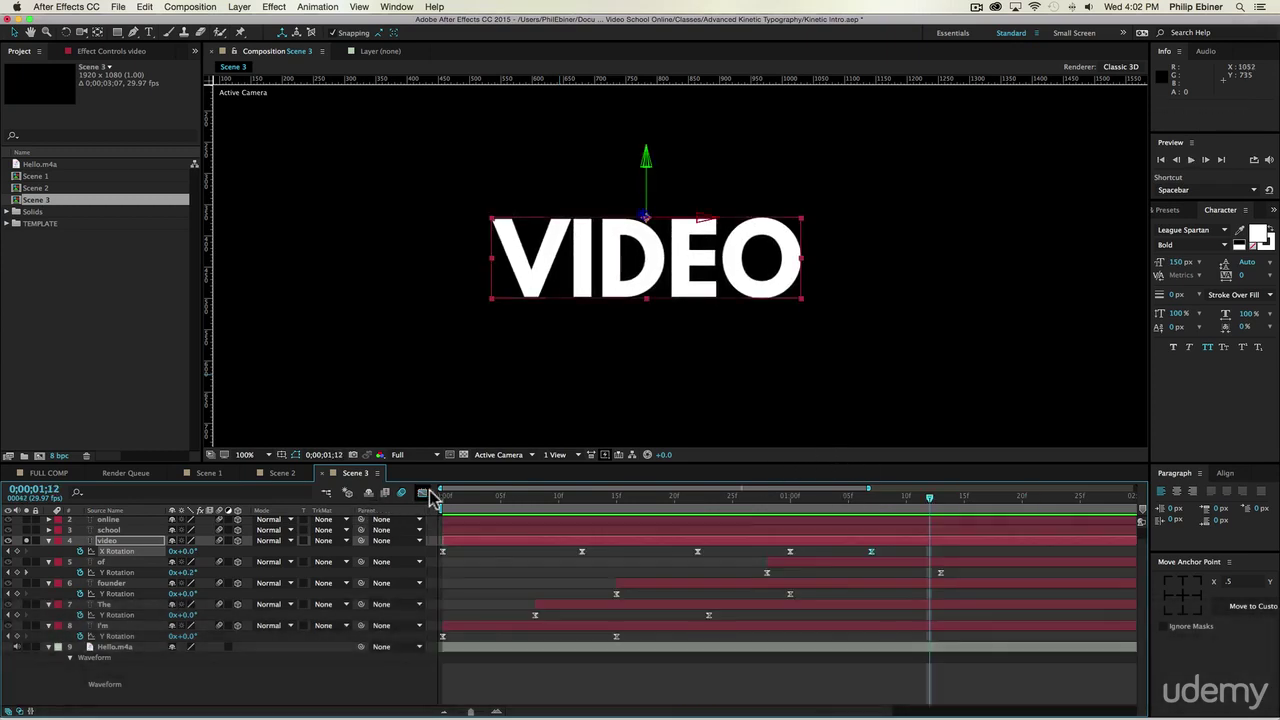
# Set the "video" layer's X Rotation to -35° at frame 12.
pyautogui.click(584, 497)
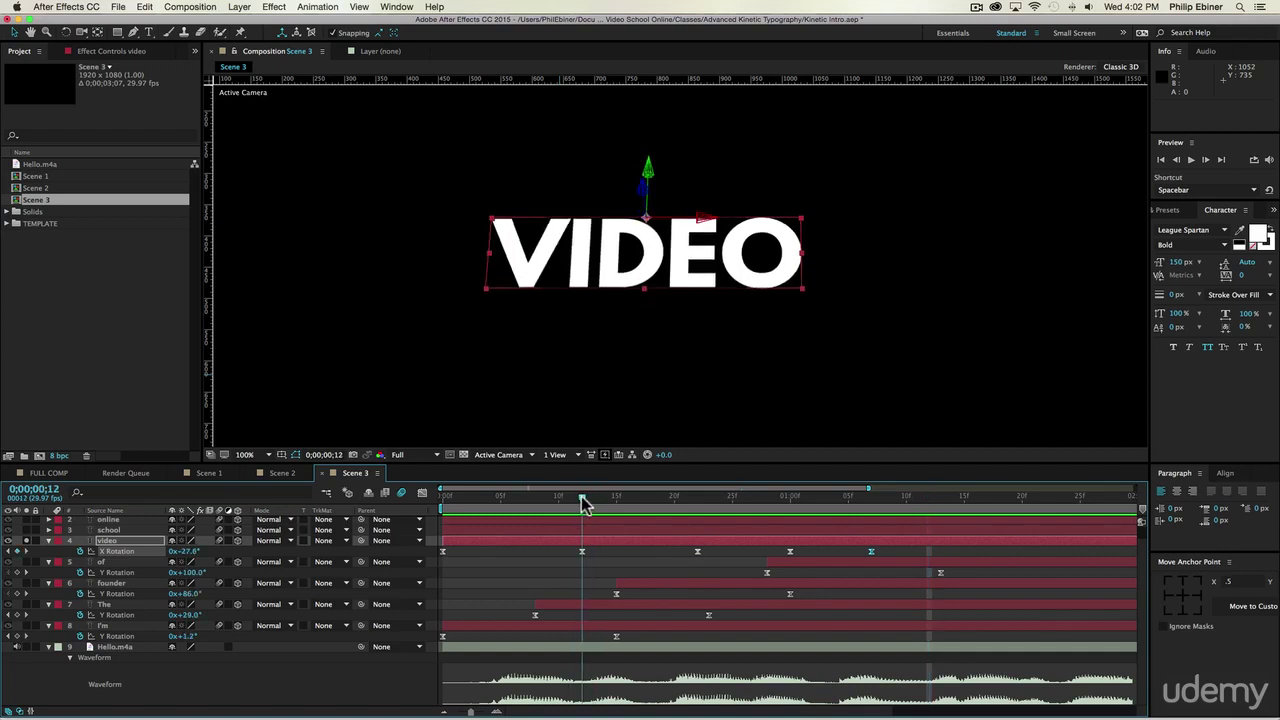
pyautogui.click(580, 557)
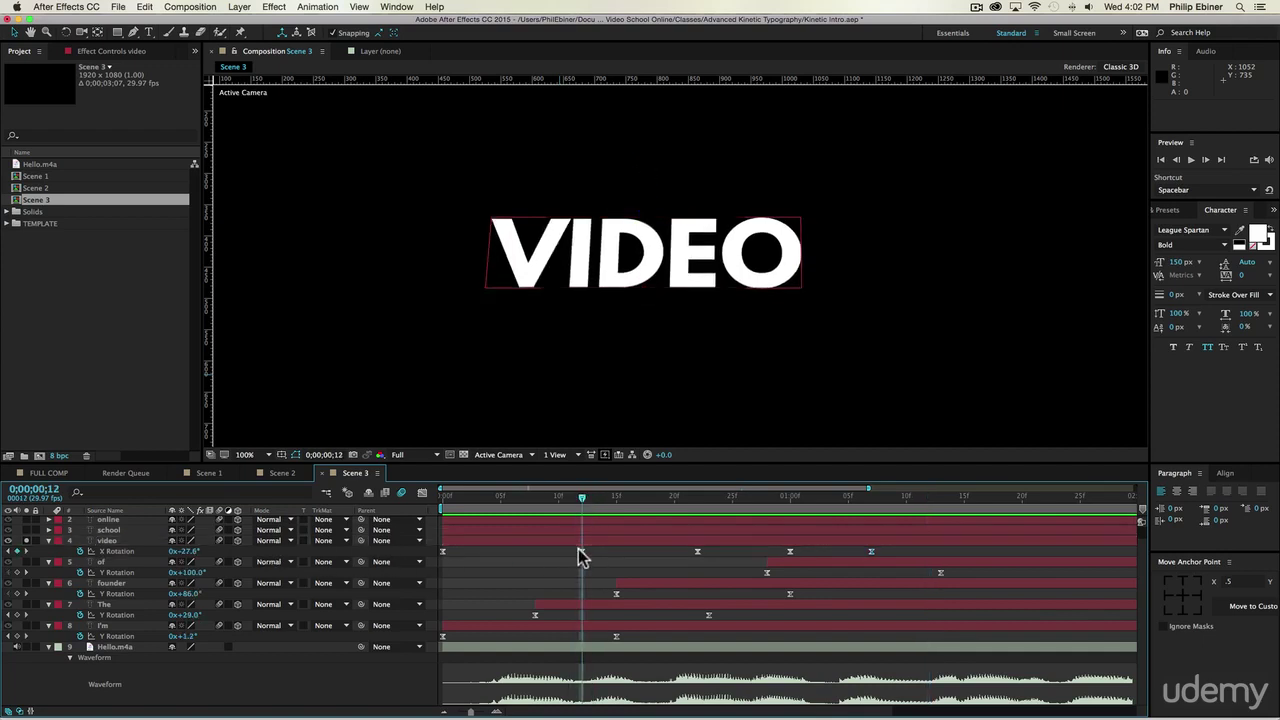
pyautogui.write('-35')
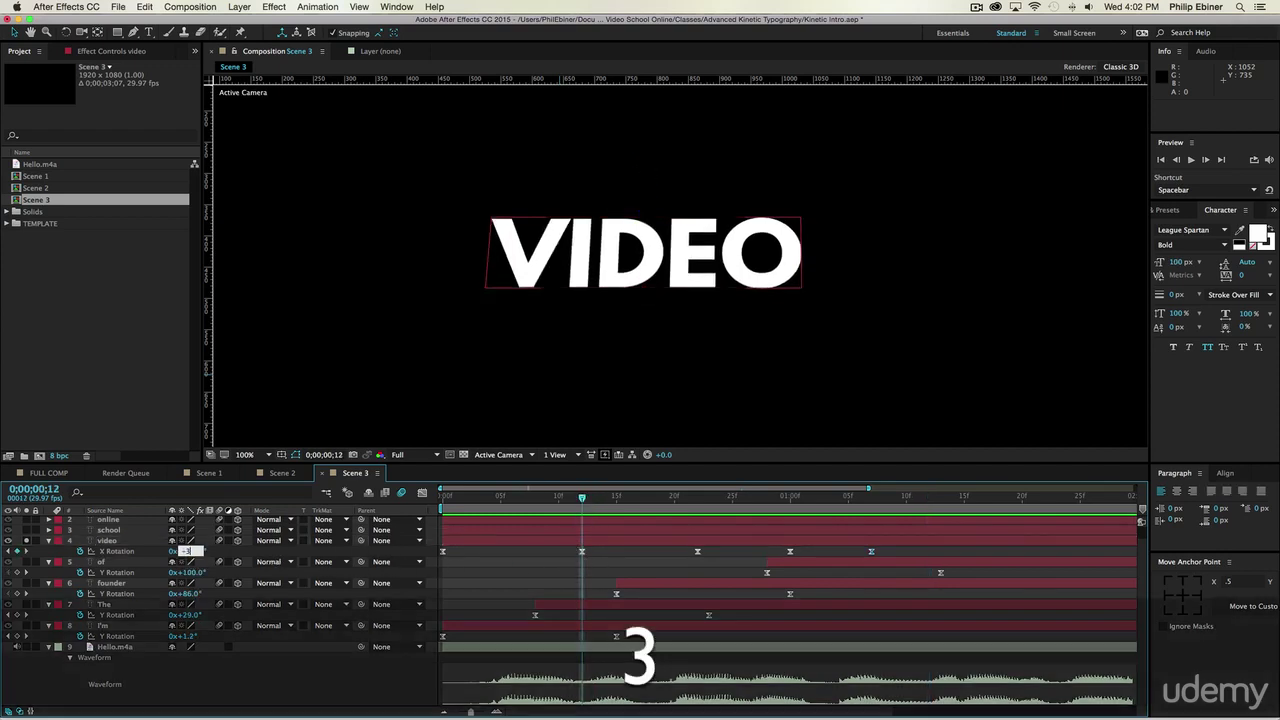
pyautogui.press('Return')
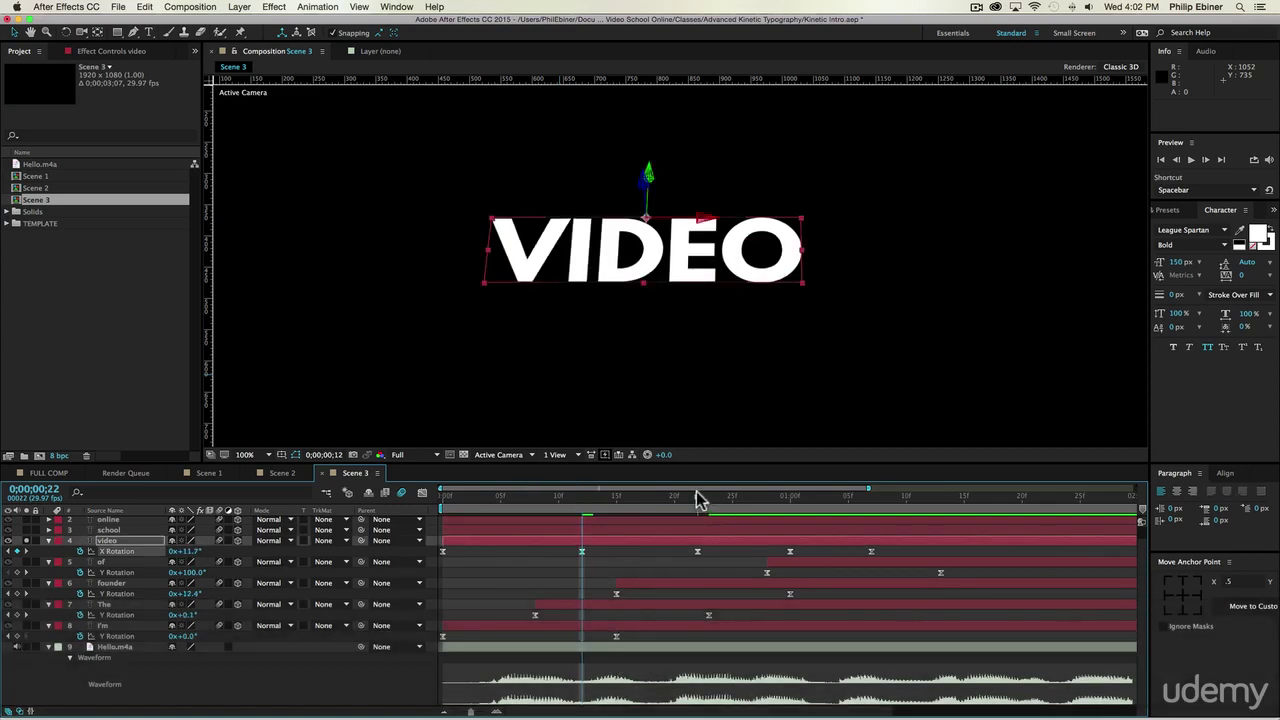
# Set the "video" layer's X Rotation to 20° at frame 22.
pyautogui.click(697, 497)
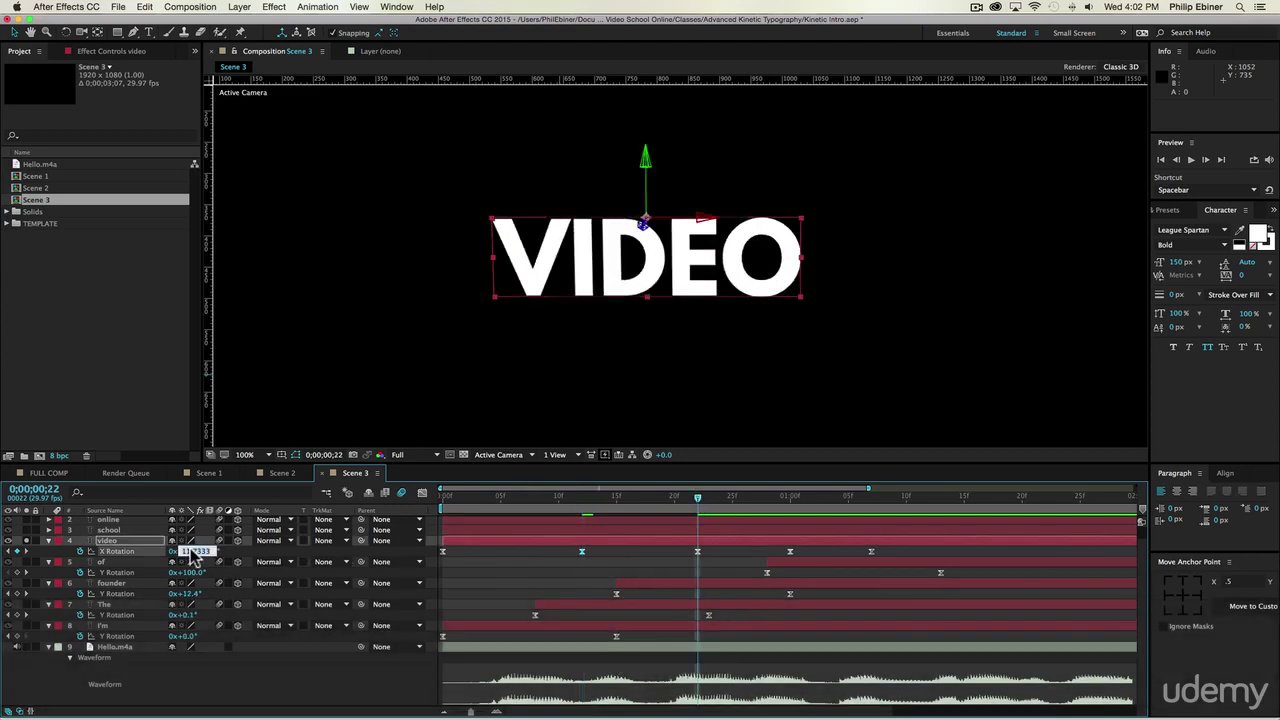
pyautogui.write('20')
pyautogui.press('Return')
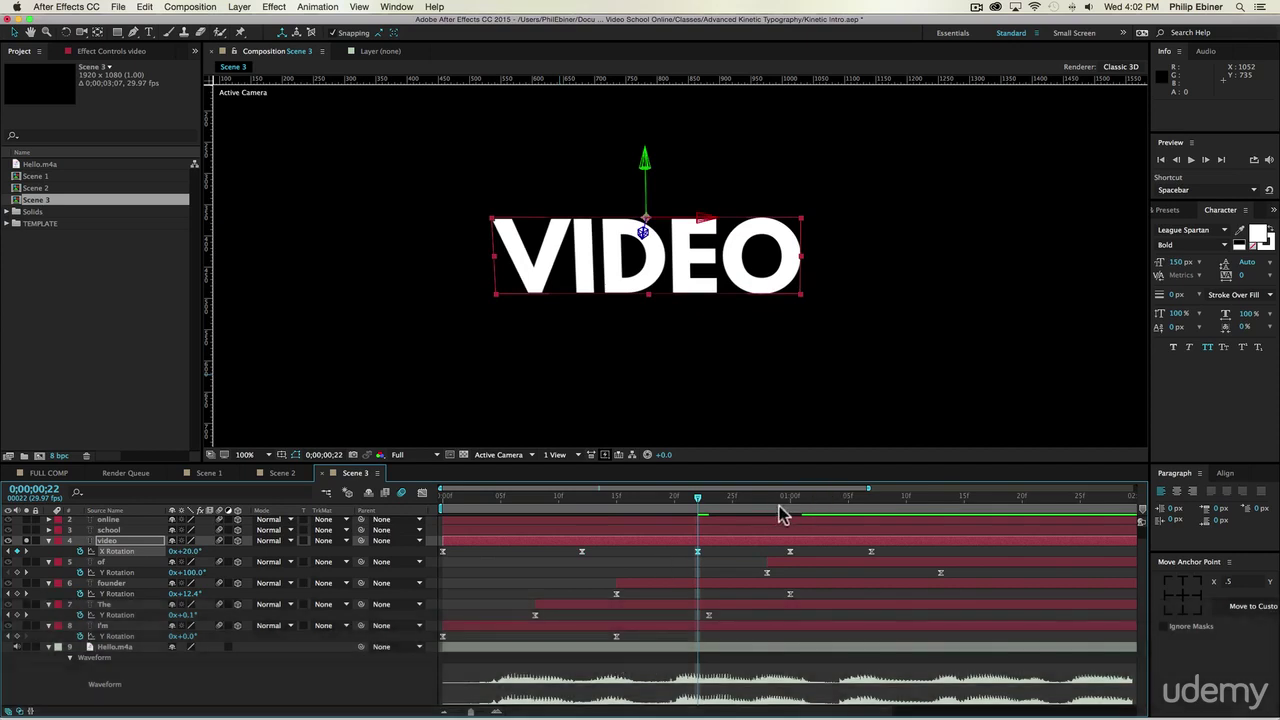
# Set the "video" layer's X Rotation to -10° at 0;00;01;00 and preview the stronger swing.
pyautogui.click(790, 497)
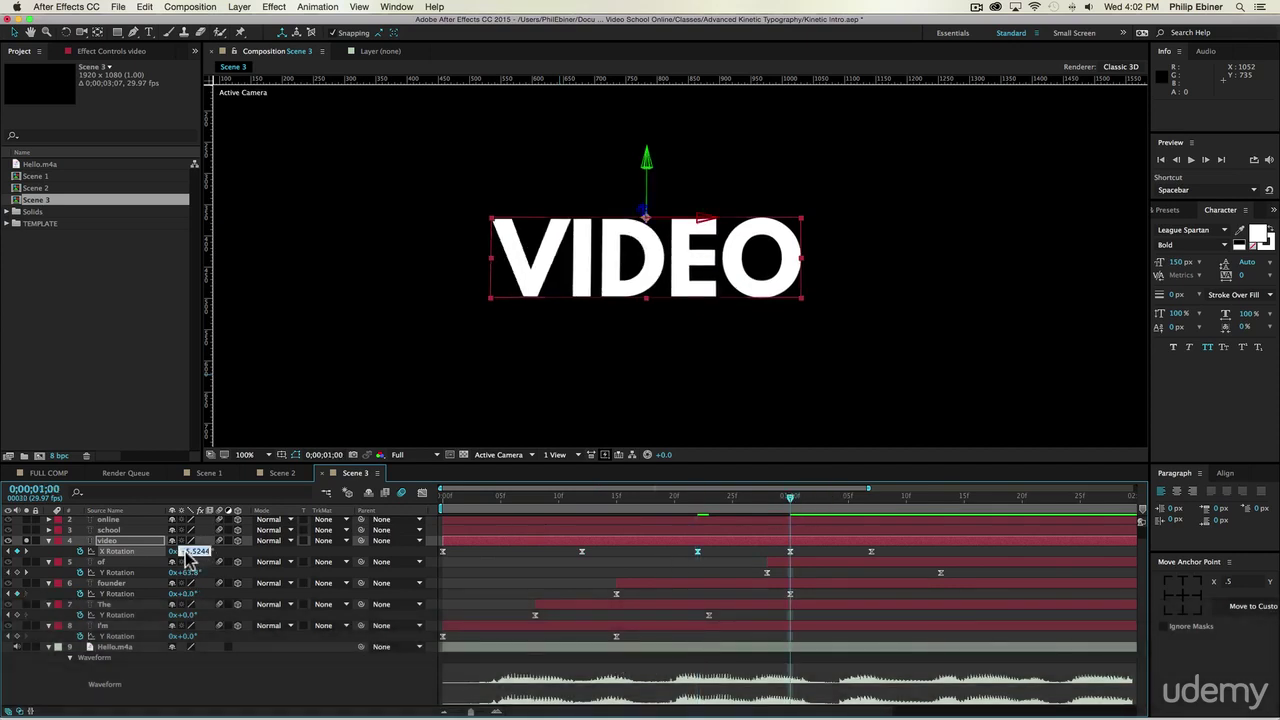
pyautogui.write('-10')
pyautogui.press('Return')
pyautogui.press('KP_0')
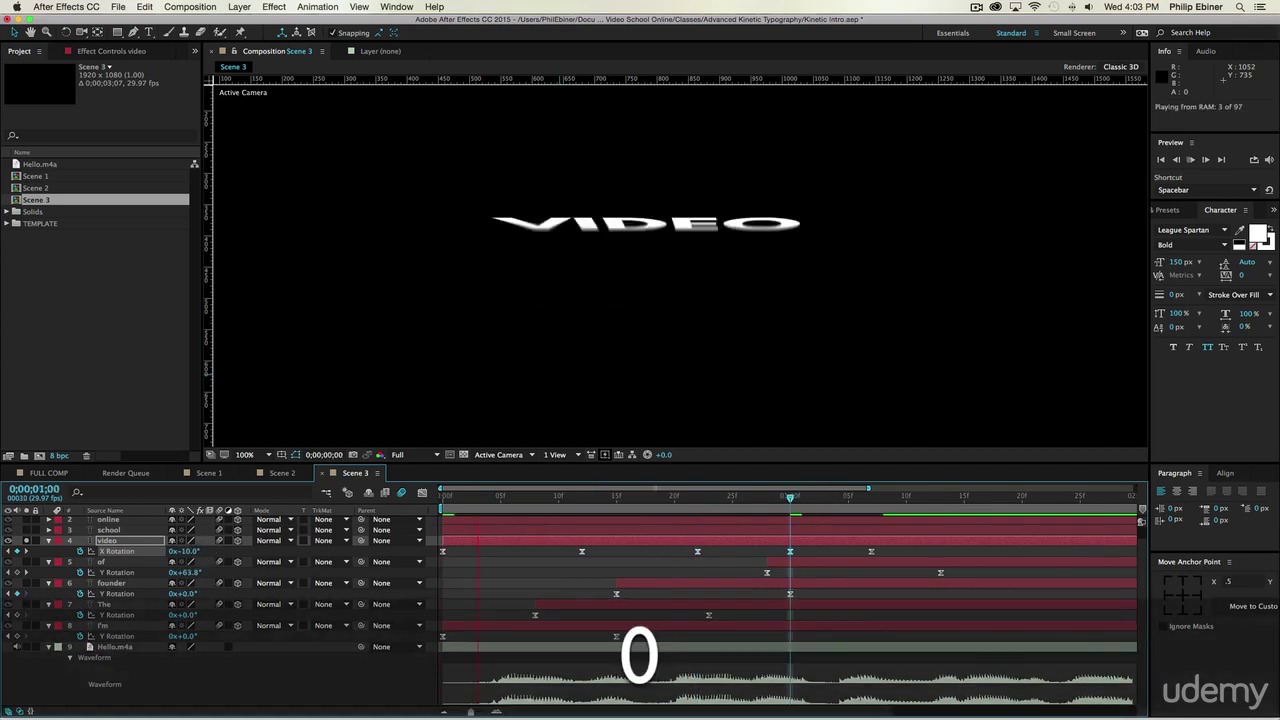
pyautogui.press('space')
pyautogui.press('KP_0')
pyautogui.press('space')
# Move the "video" layer's final X Rotation keyframe to 0;00;01;11 and preview the slower settling.
pyautogui.moveTo(871, 551); pyautogui.dragTo(913, 556)
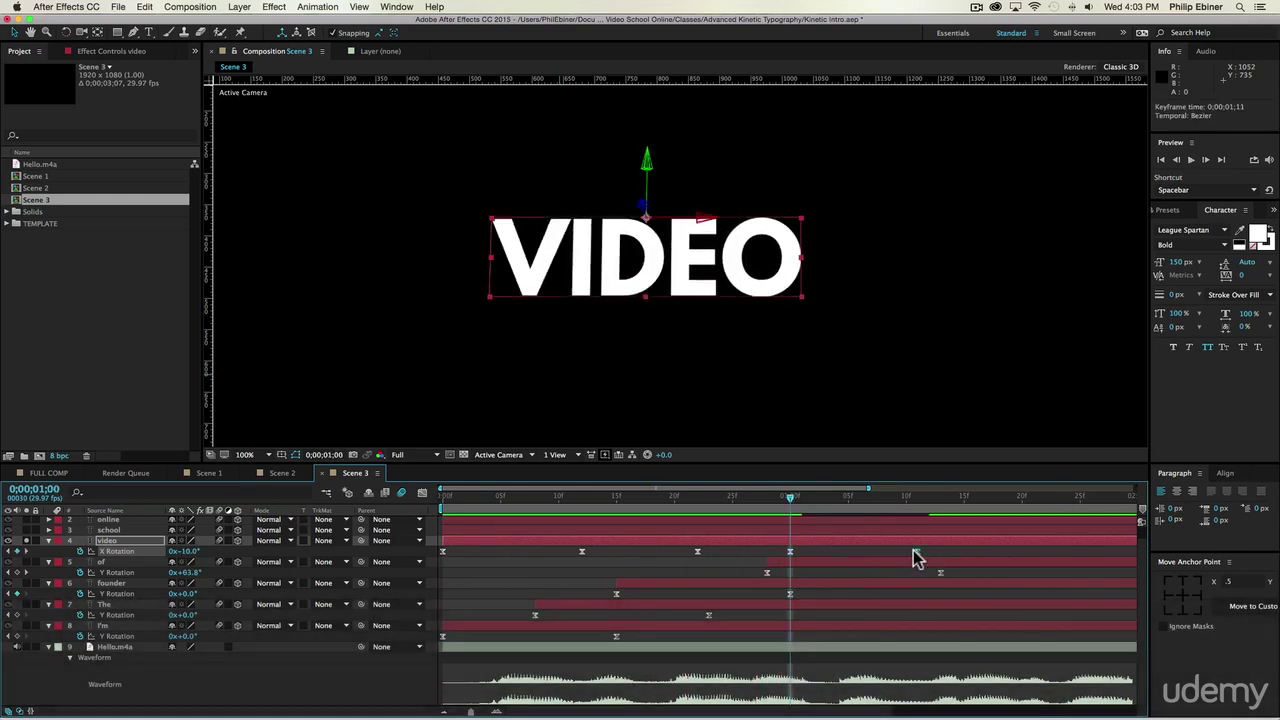
pyautogui.press('KP_0')
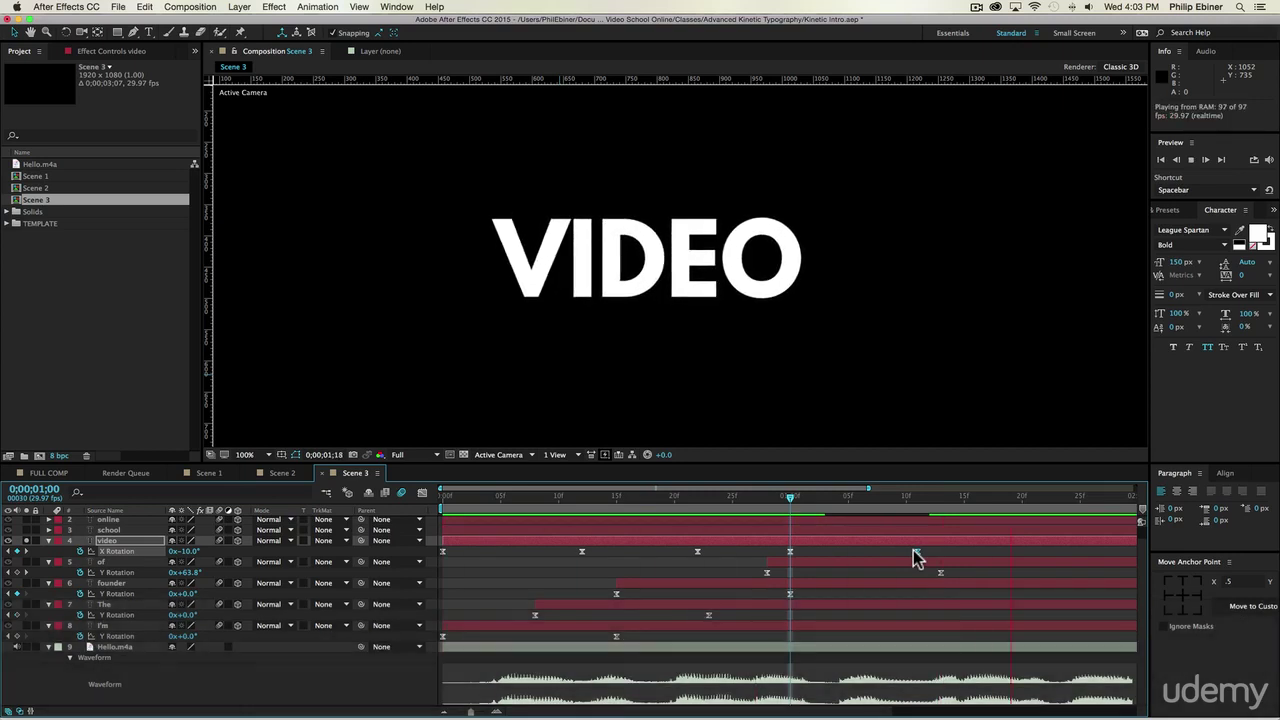
pyautogui.press('space')
# Copy the "video" layer's five X Rotation keyframes and unsolo the layer.
pyautogui.moveTo(871, 488); pyautogui.dragTo(1222, 476)
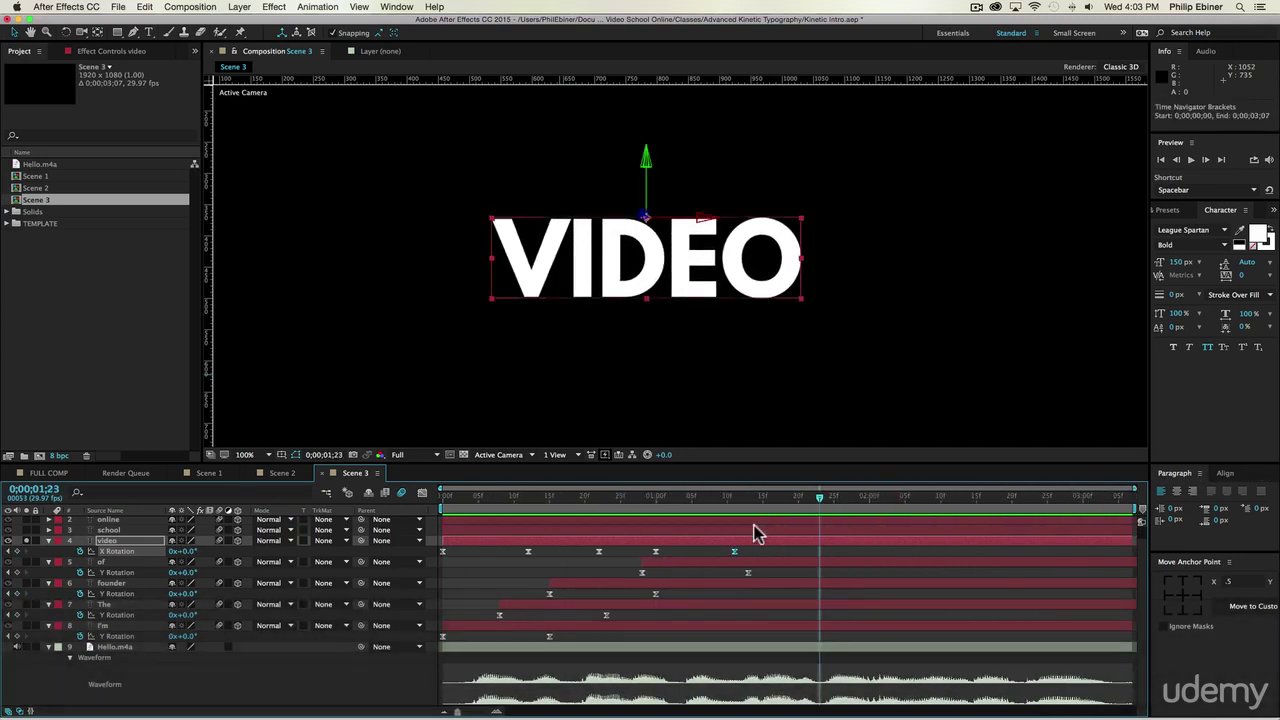
pyautogui.moveTo(762, 558); pyautogui.dragTo(408, 550)
pyautogui.press('super+c')
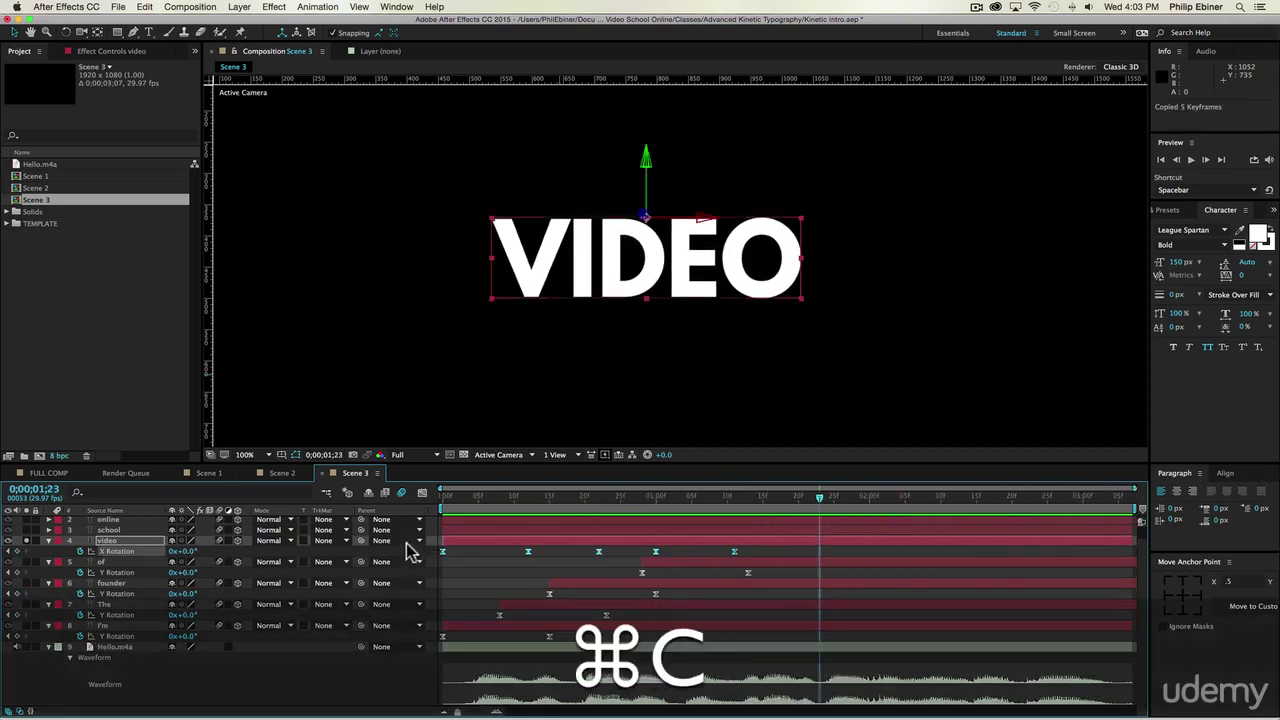
pyautogui.click(27, 540)
# Paste the copied X Rotation keyframes at frame 0 onto the "school", "online" and ".com" layers and preview the scene.
pyautogui.moveTo(467, 495); pyautogui.dragTo(443, 498)
pyautogui.click(467, 530)
pyautogui.scroll(1, 470, 537)
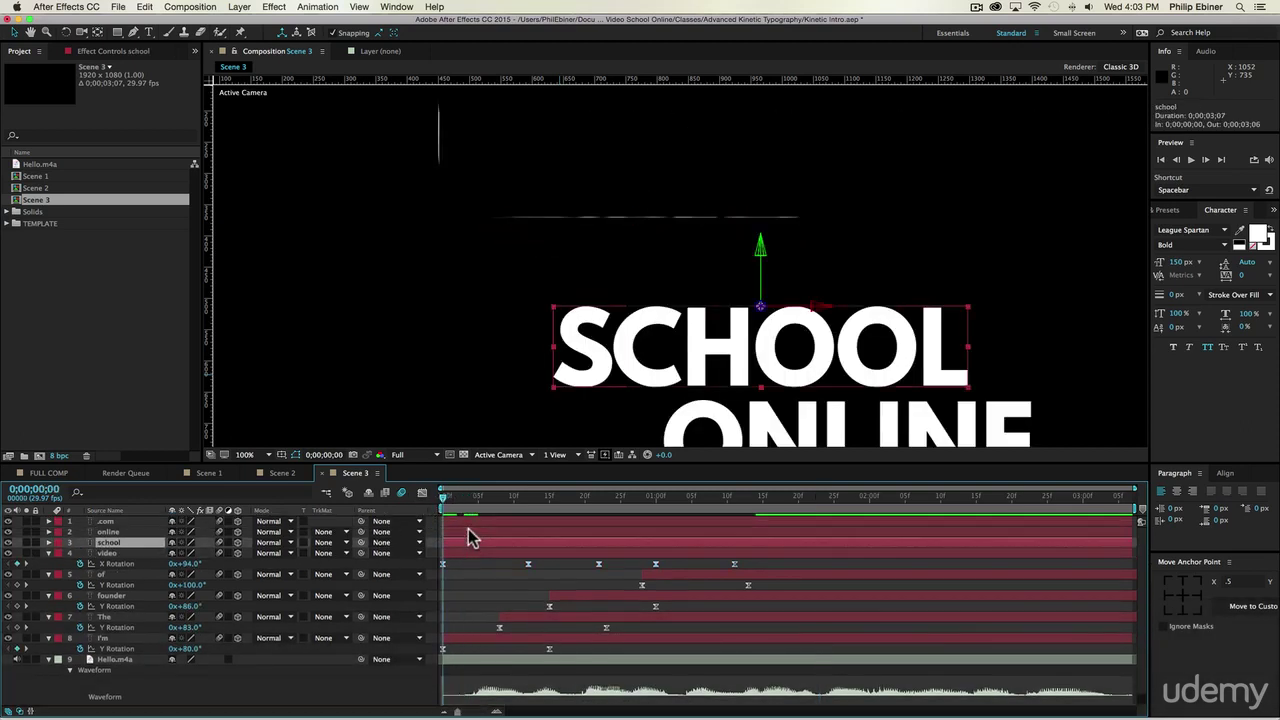
pyautogui.keyDown('shift'); pyautogui.click(128, 523); pyautogui.keyUp('shift')
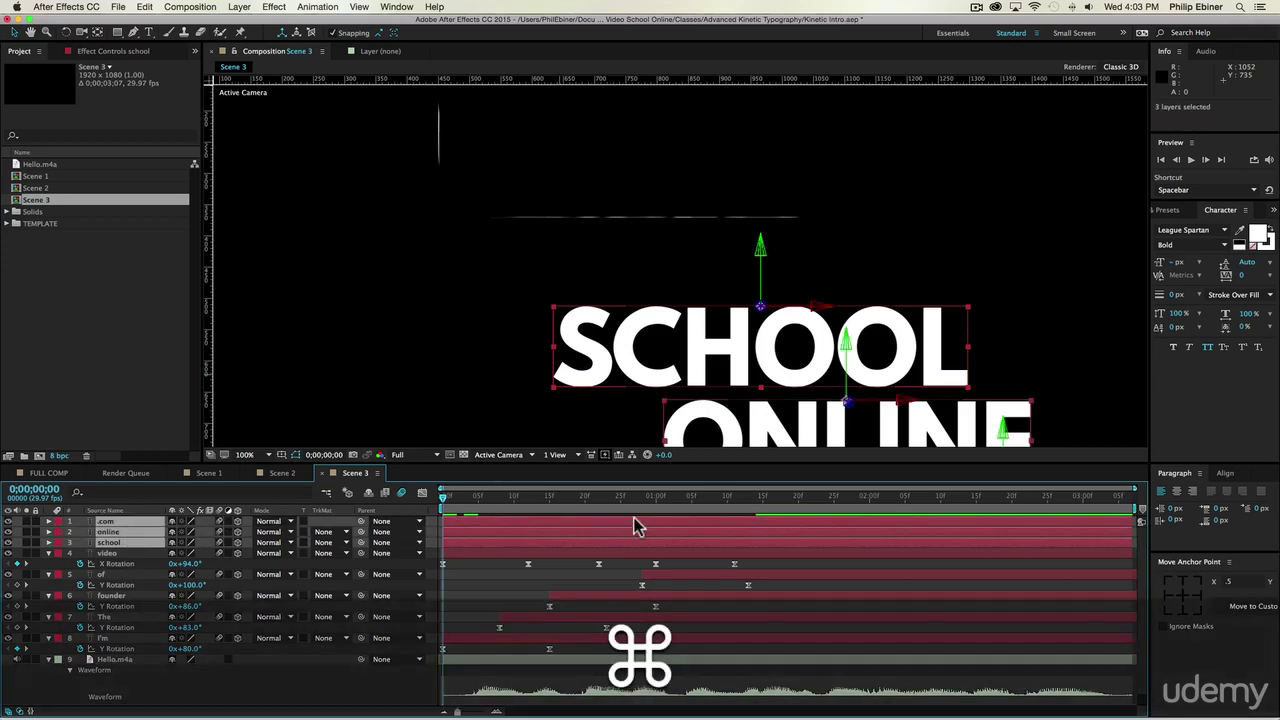
pyautogui.press('super+v')
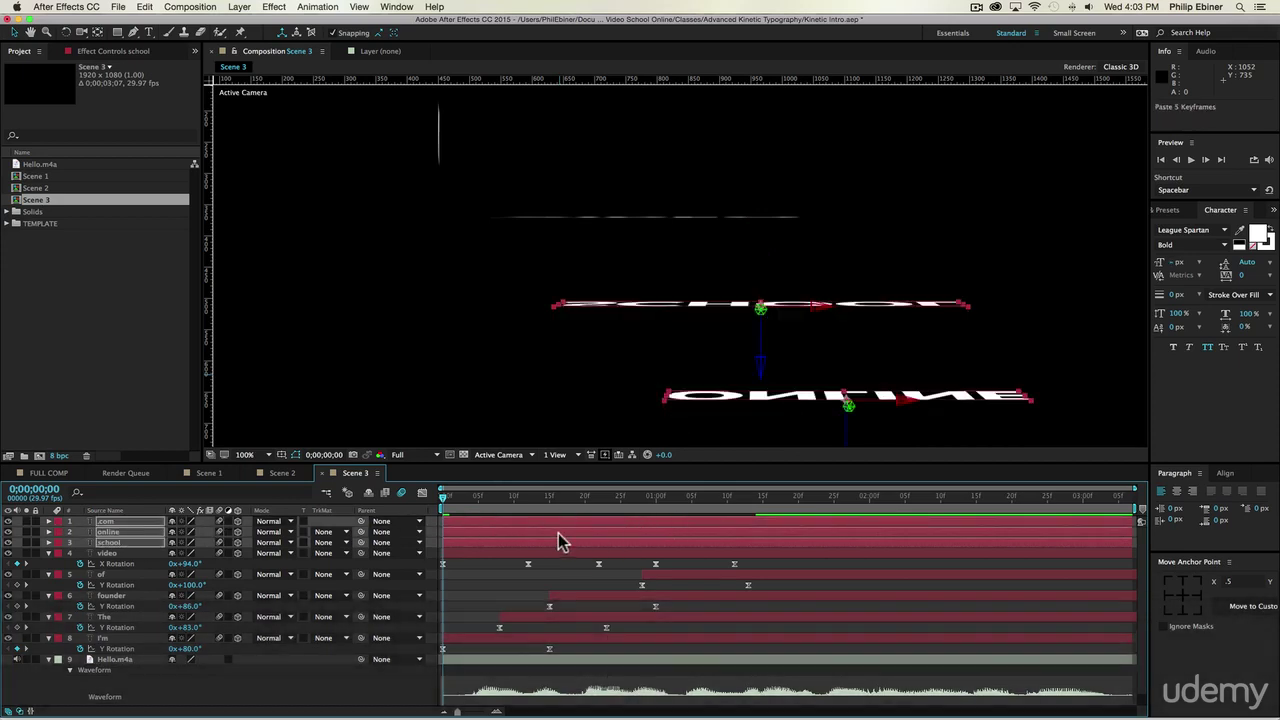
pyautogui.press('KP_0')
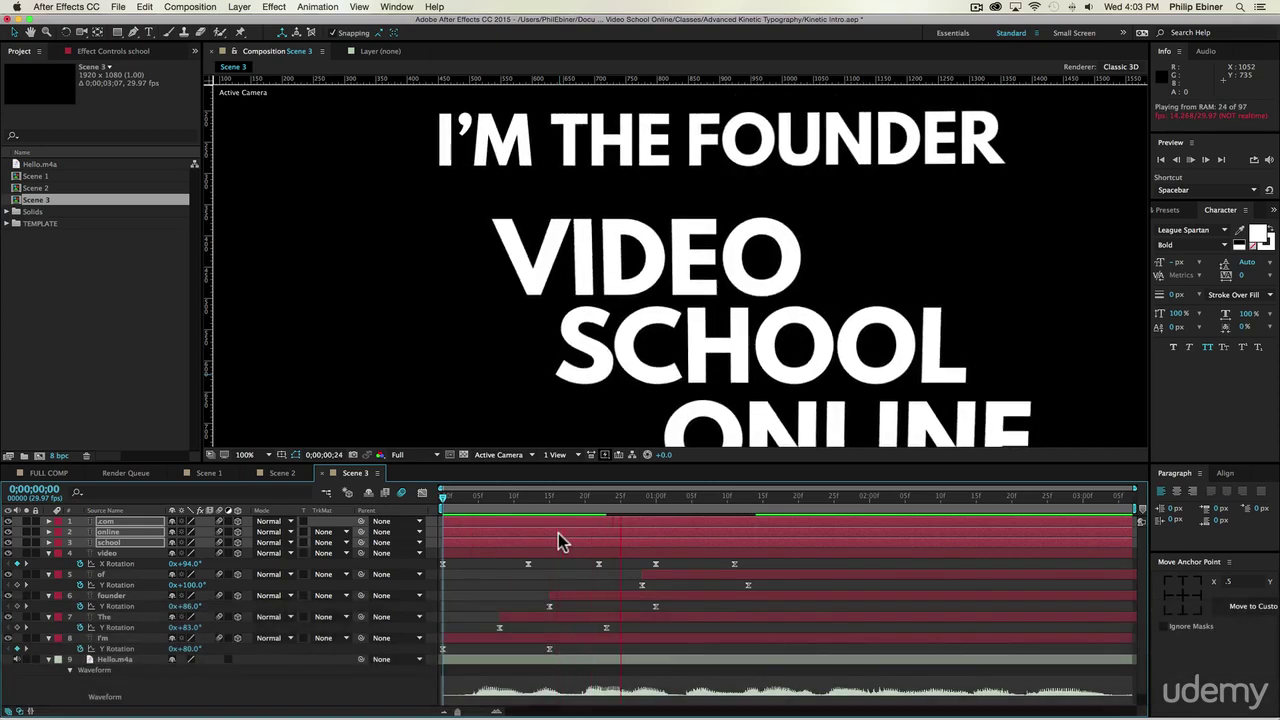
# Show the whole Scene 3 frame at 50% magnification and preview the swinging words.
pyautogui.press('space')
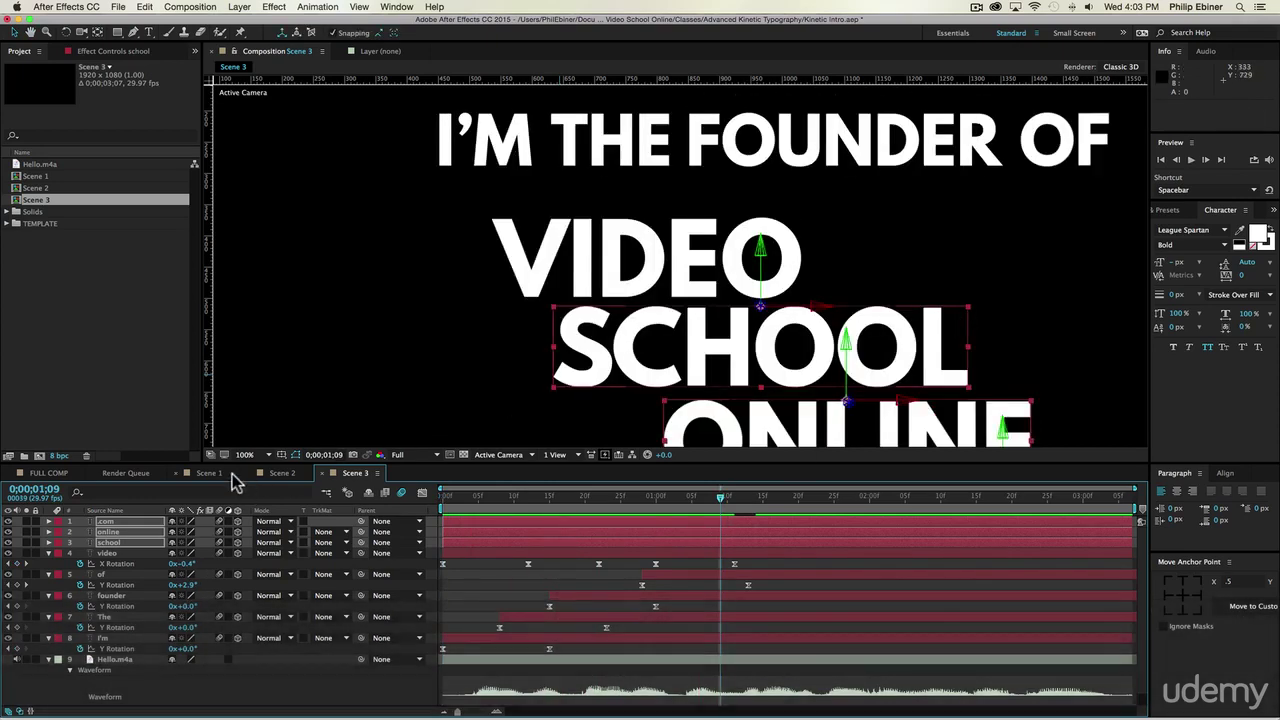
pyautogui.click(245, 455)
pyautogui.click(265, 475)
pyautogui.press('KP_0')
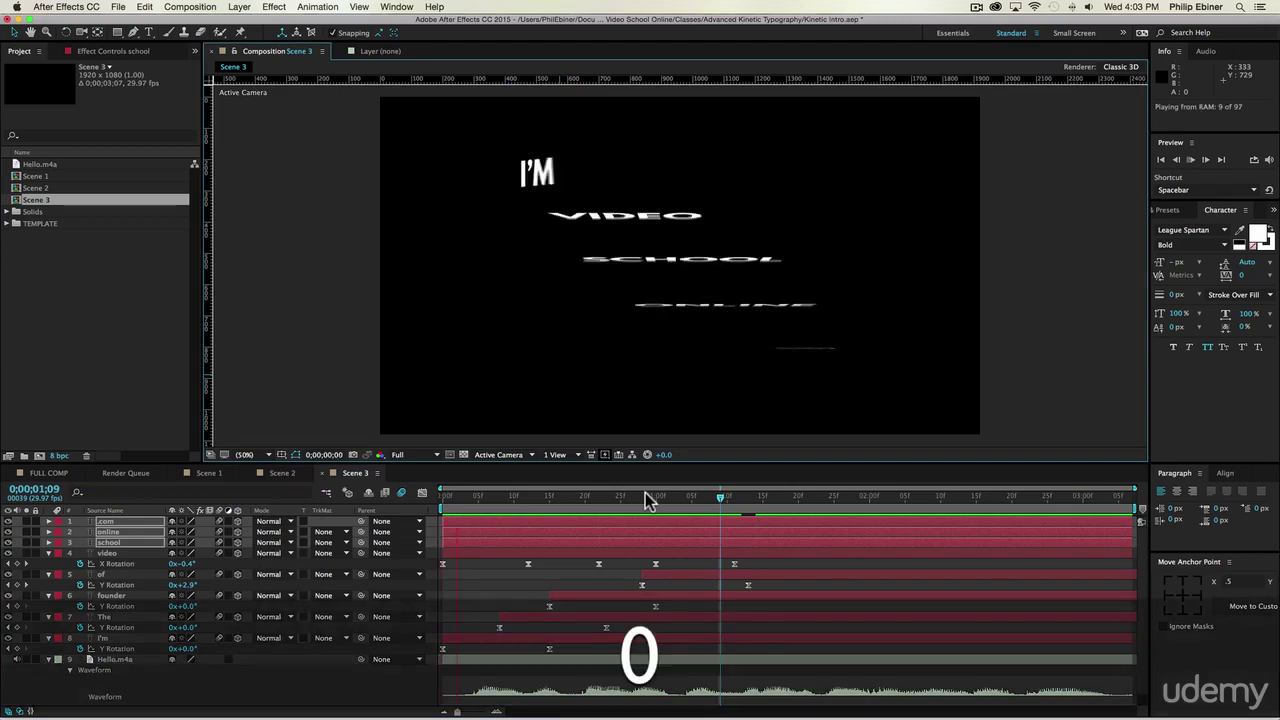
pyautogui.press('space')
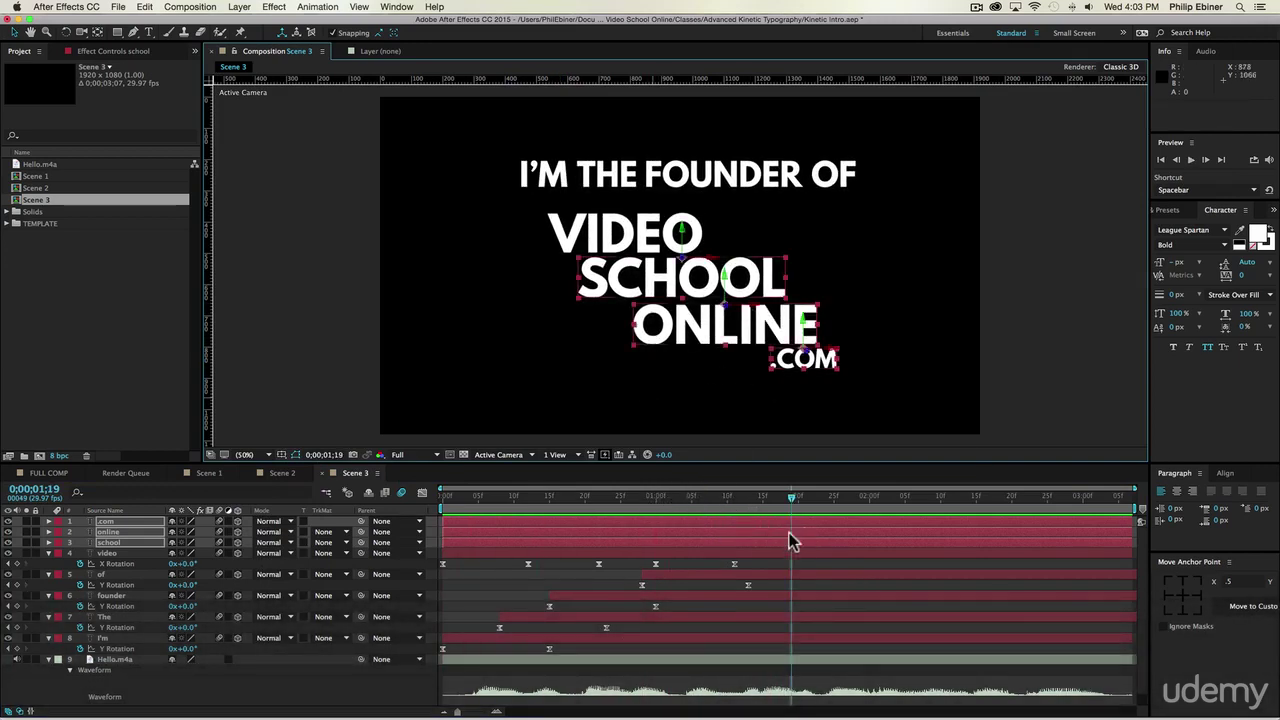
# Stagger the "video", "school", "online" and ".com" layers to start at 0;00;01;08, 0;00;01;14, 0;00;01;24 and 0;00;02;06, and preview the timing.
pyautogui.moveTo(491, 555); pyautogui.dragTo(760, 556)
pyautogui.moveTo(660, 541); pyautogui.dragTo(972, 537)
pyautogui.moveTo(590, 532); pyautogui.dragTo(892, 532)
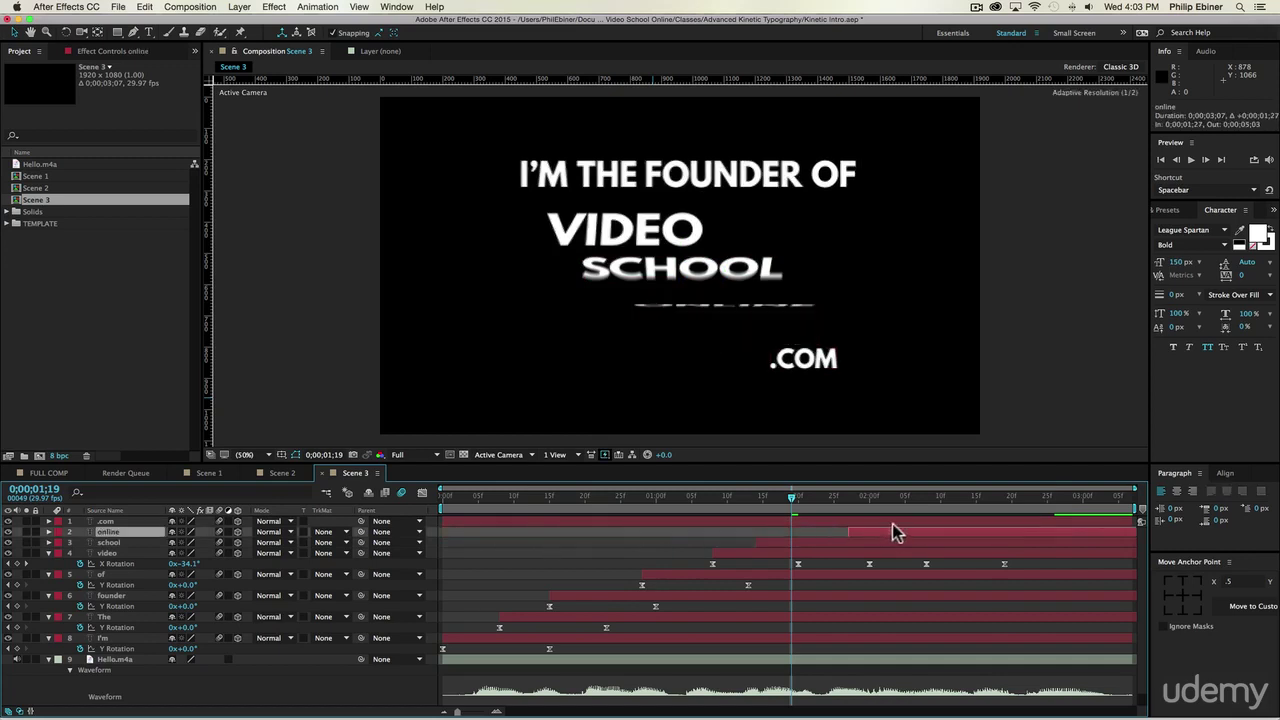
pyautogui.moveTo(511, 522); pyautogui.dragTo(975, 521)
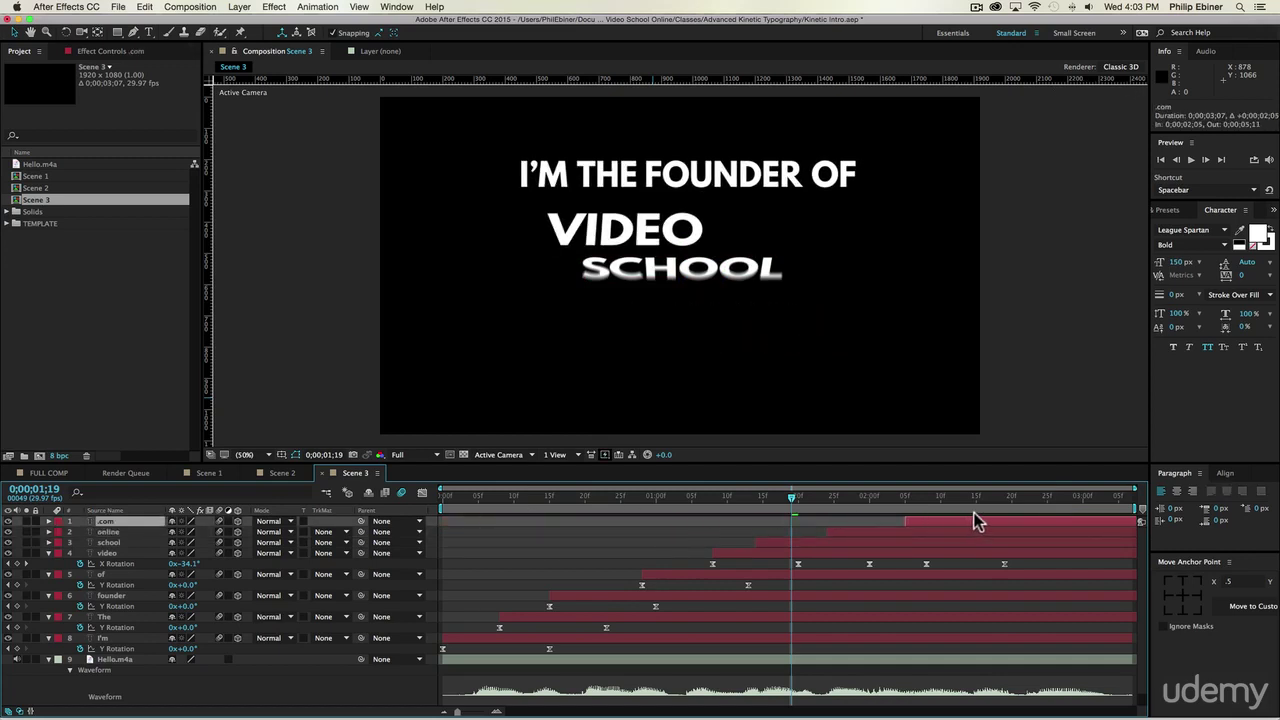
pyautogui.press('KP_0')
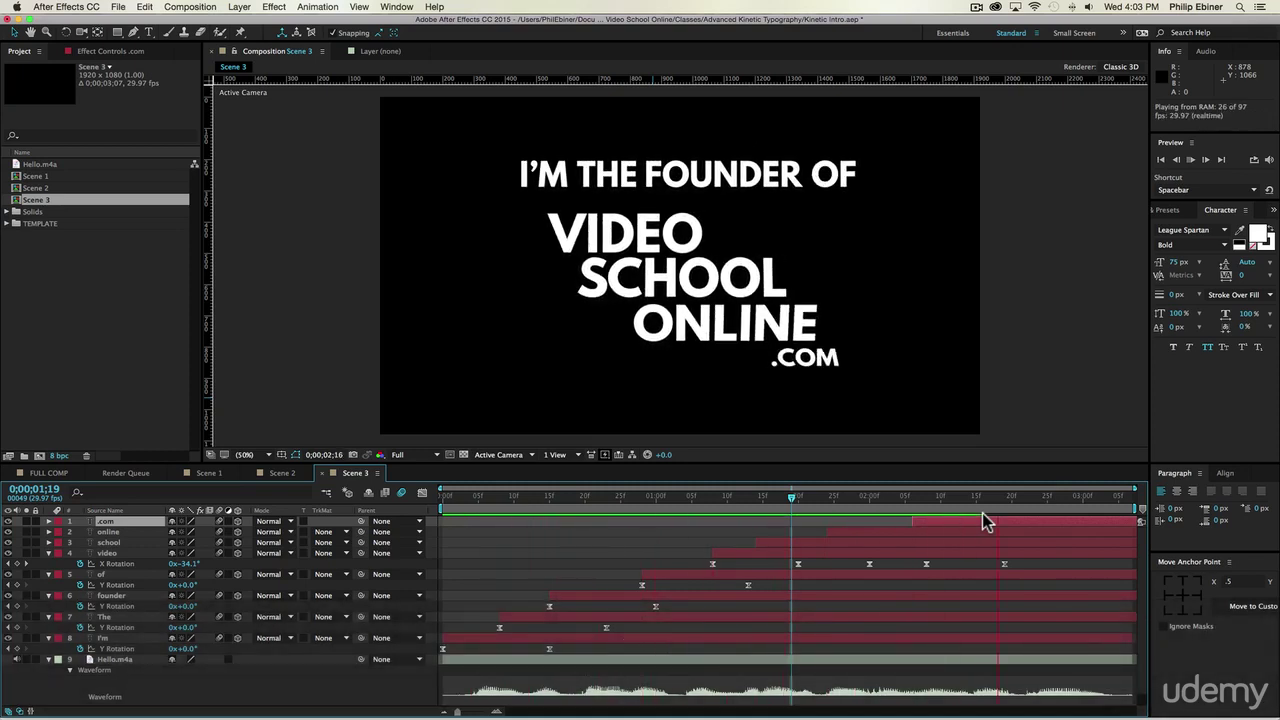
pyautogui.press('space')
# Set the "school" layer's first X Rotation keyframe to 89° at 0;00;01;14 so the word starts edge-on.
pyautogui.moveTo(731, 505)
pyautogui.mouseDown()
pyautogui.moveTo(771, 500)
pyautogui.moveTo(755, 505)
pyautogui.mouseUp()
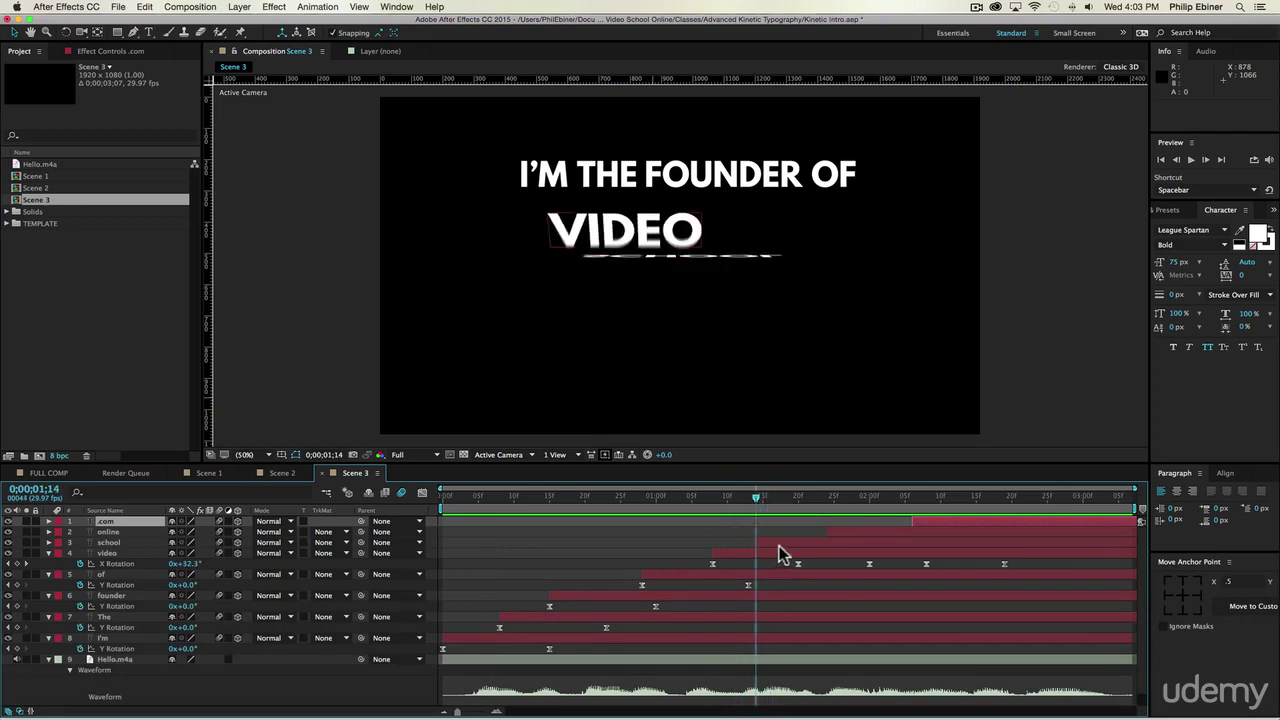
pyautogui.click(686, 260)
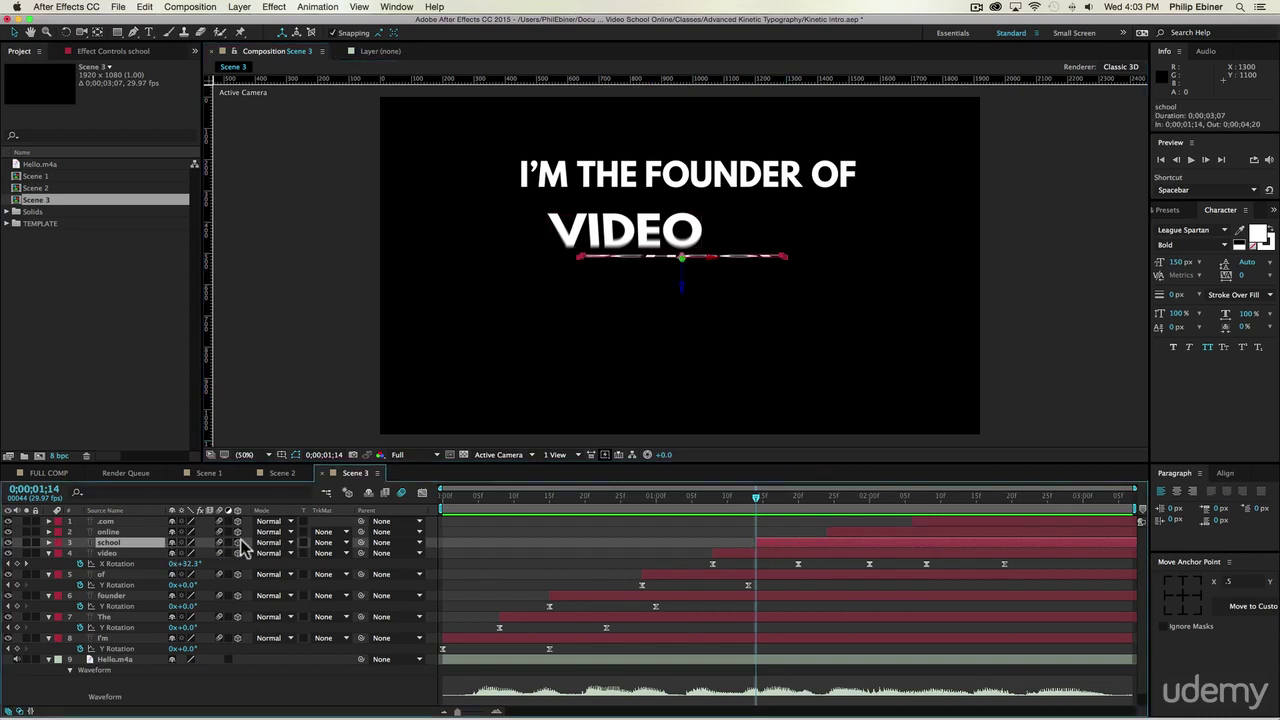
pyautogui.press('r')
pyautogui.click(186, 564)
pyautogui.moveTo(189, 564); pyautogui.dragTo(262, 578)
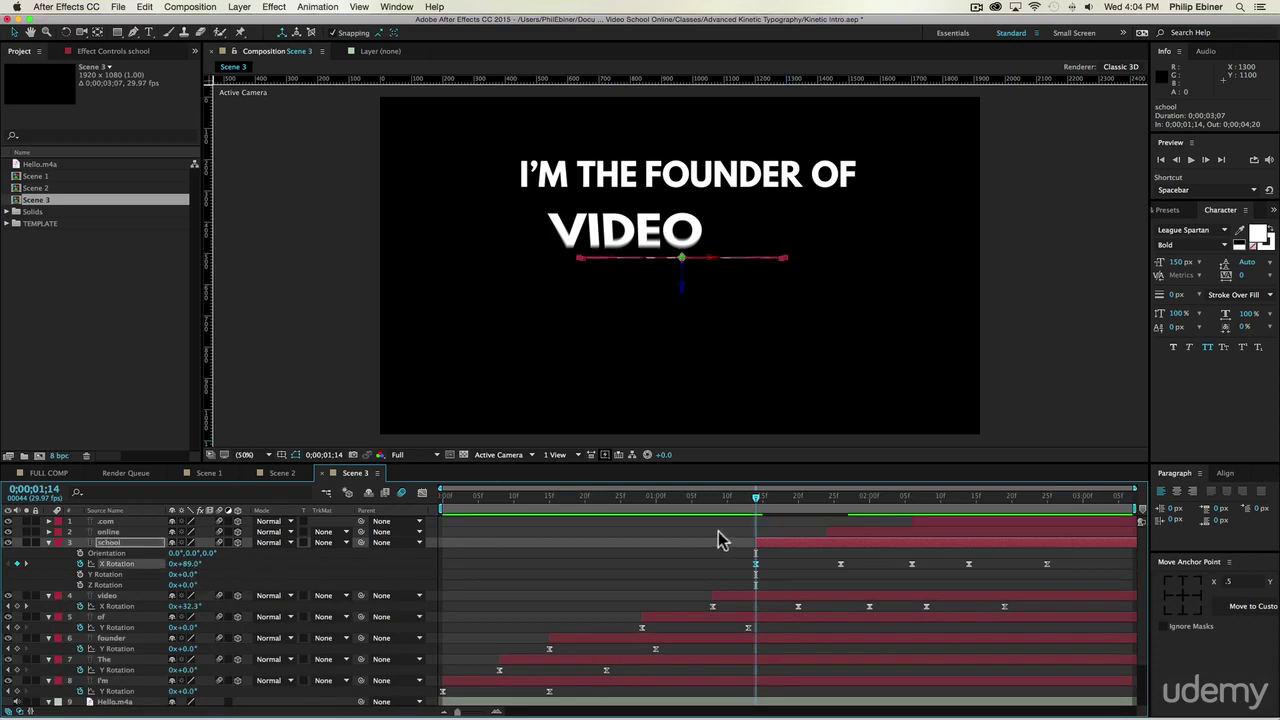
# Set the "online" layer's first X Rotation keyframe to 87° at 0;00;01;24 so the word starts edge-on.
pyautogui.moveTo(756, 507); pyautogui.dragTo(828, 503)
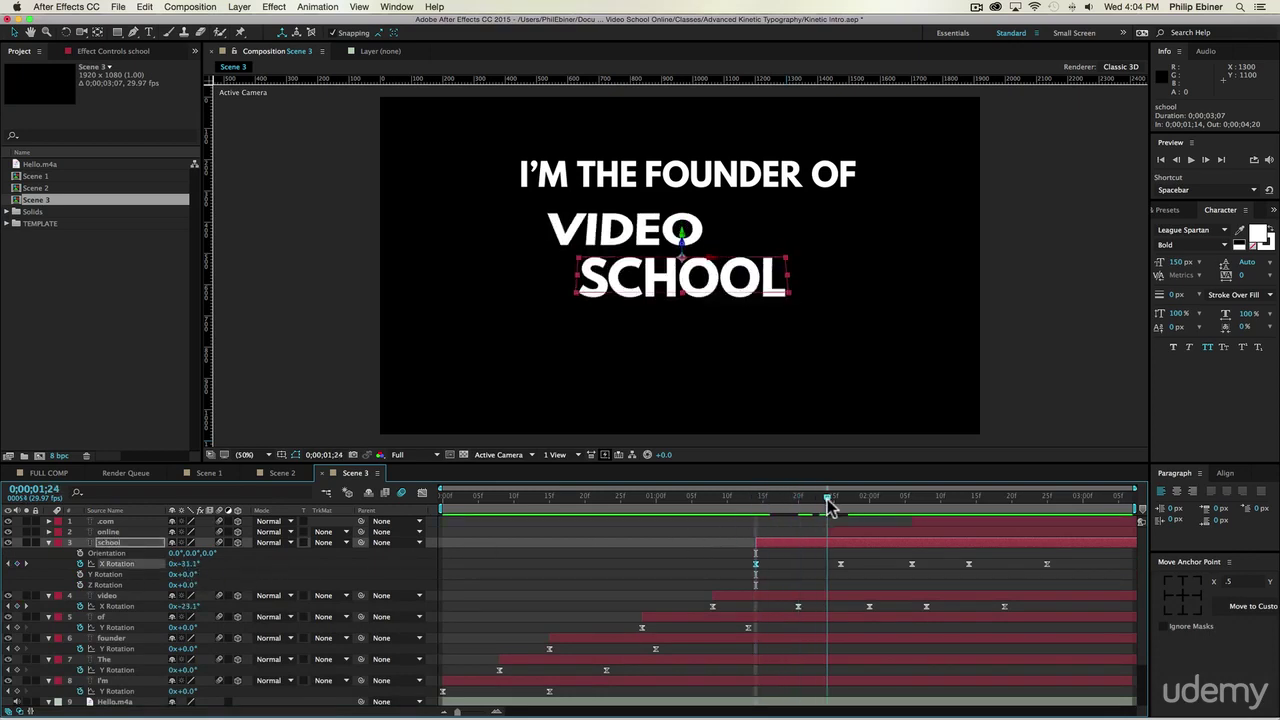
pyautogui.click(851, 532)
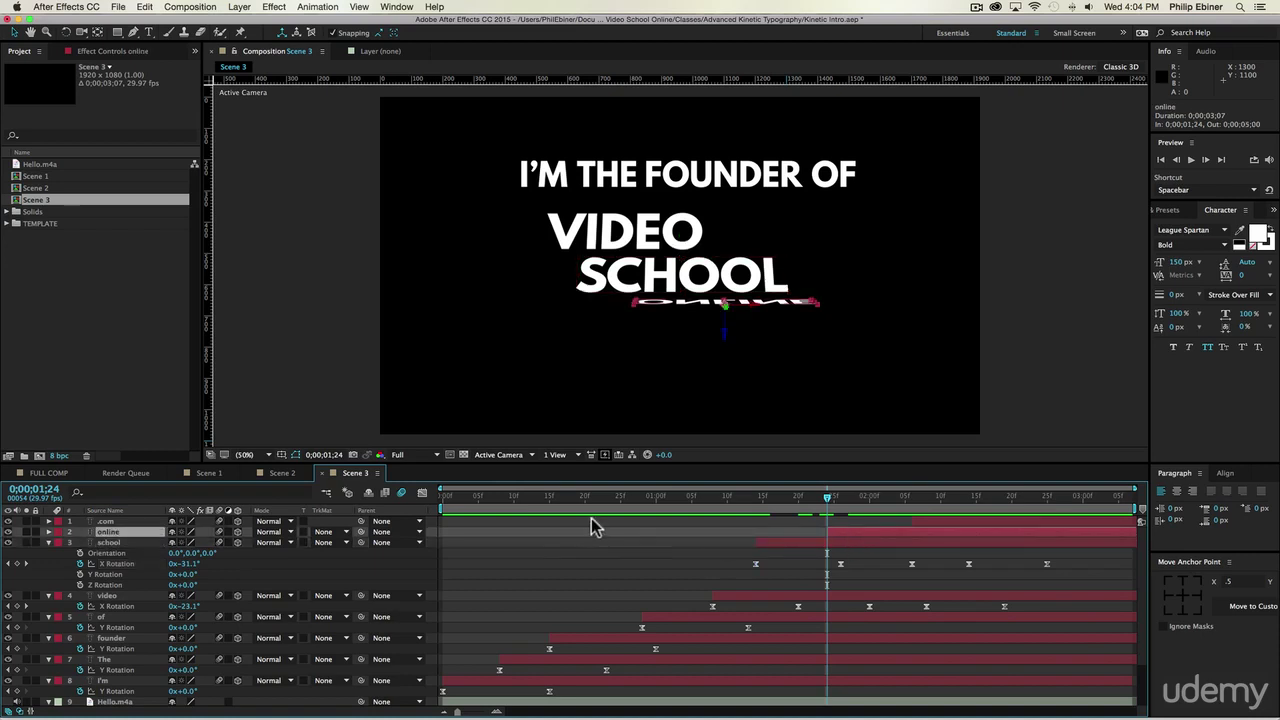
pyautogui.press('r')
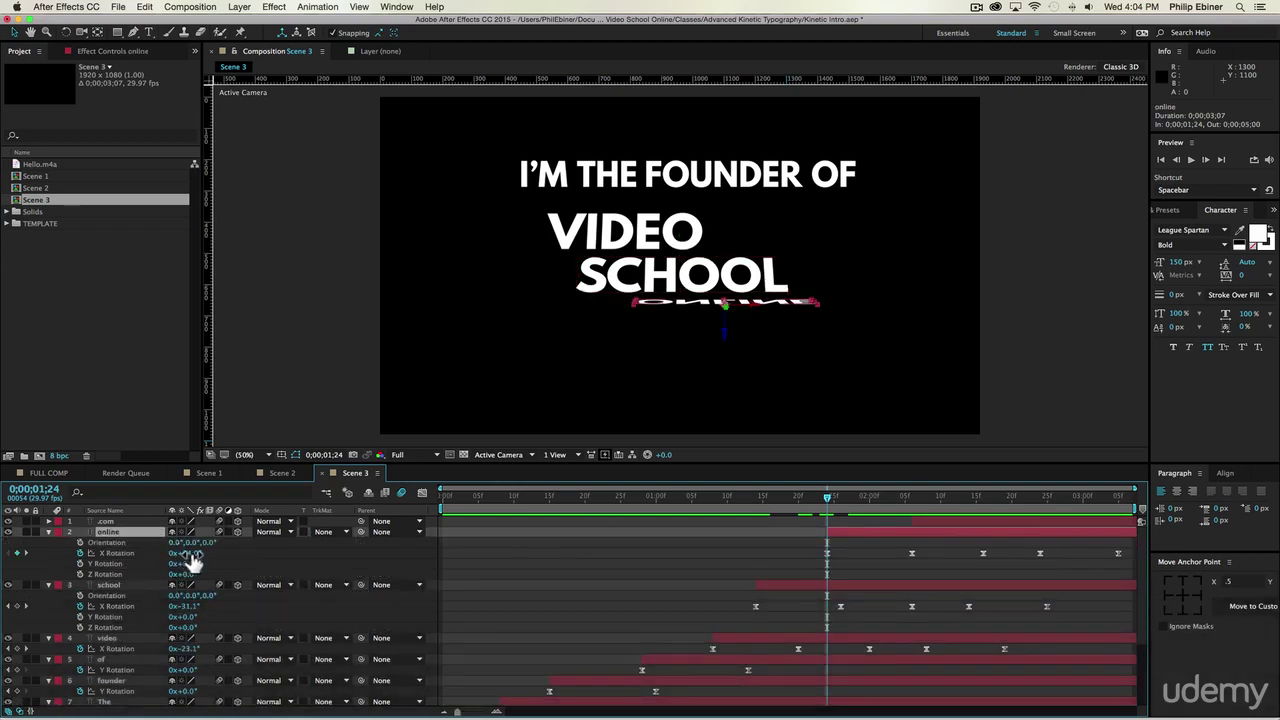
pyautogui.moveTo(190, 553); pyautogui.dragTo(187, 553)
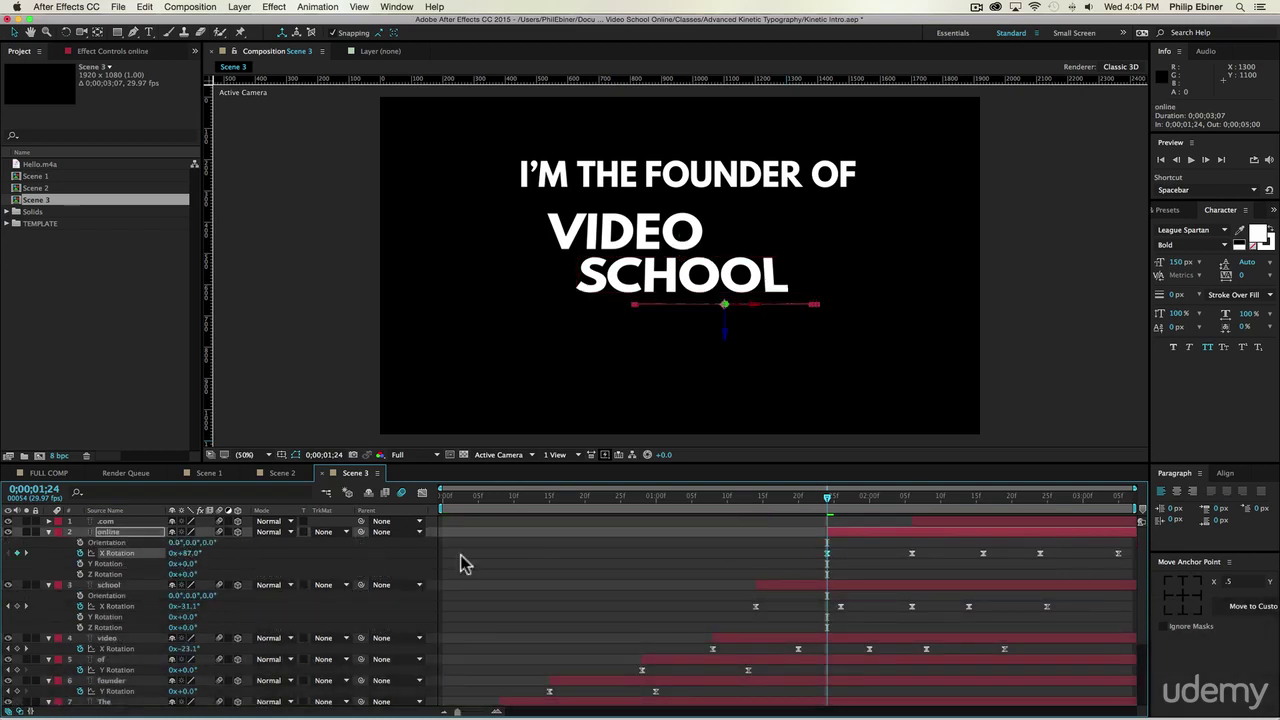
# Set the ".com" layer's first X Rotation keyframe to 82° at 0;00;02;06 and preview the whole scene.
pyautogui.click(912, 508)
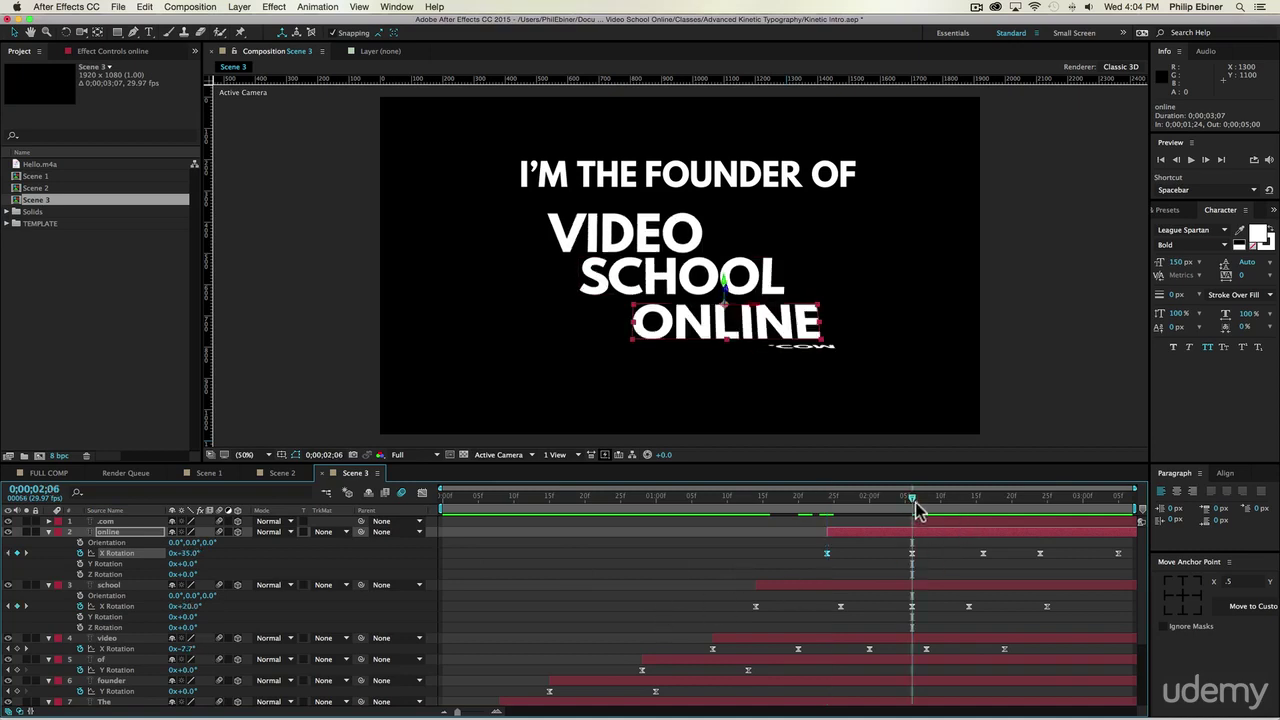
pyautogui.click(929, 519)
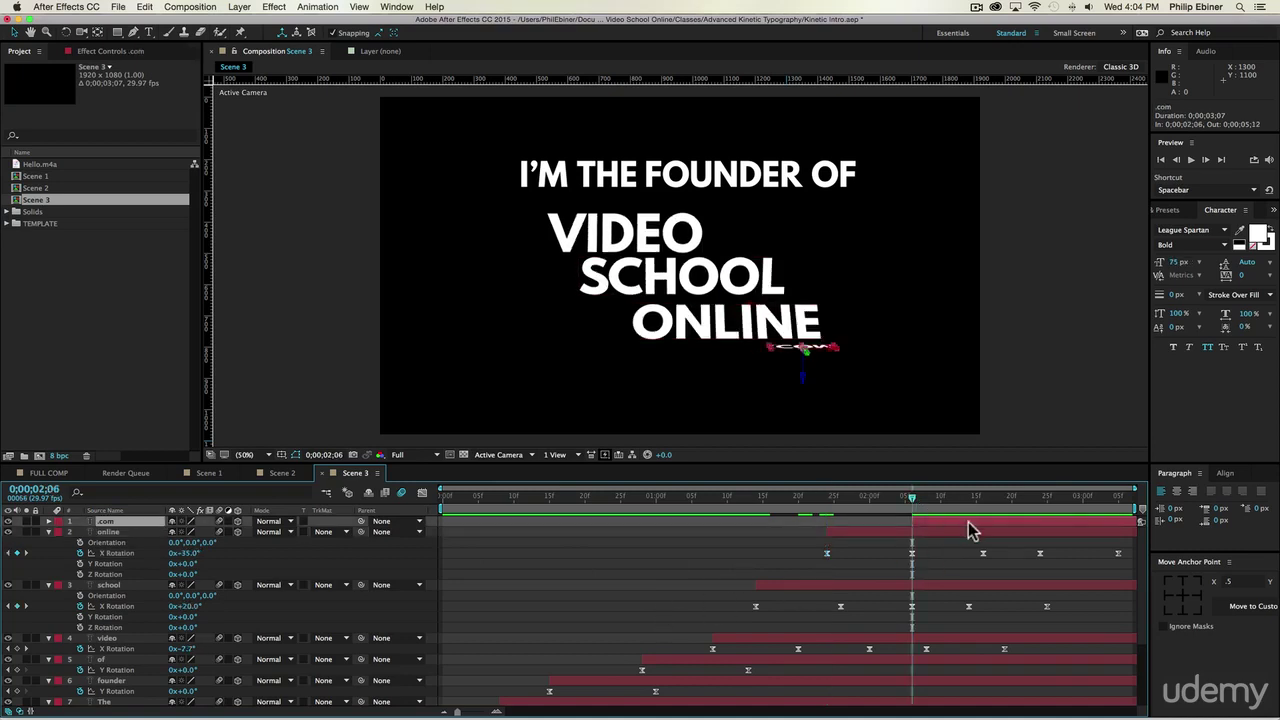
pyautogui.press('r')
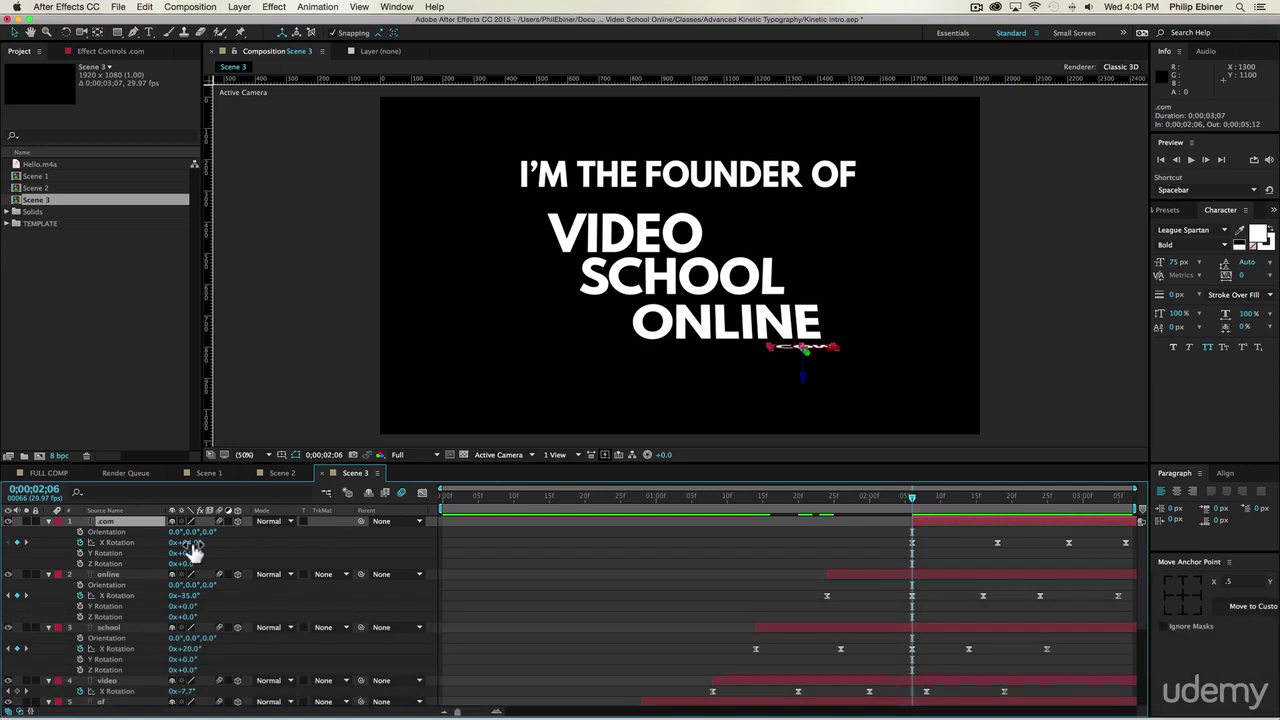
pyautogui.moveTo(196, 549); pyautogui.dragTo(186, 543)
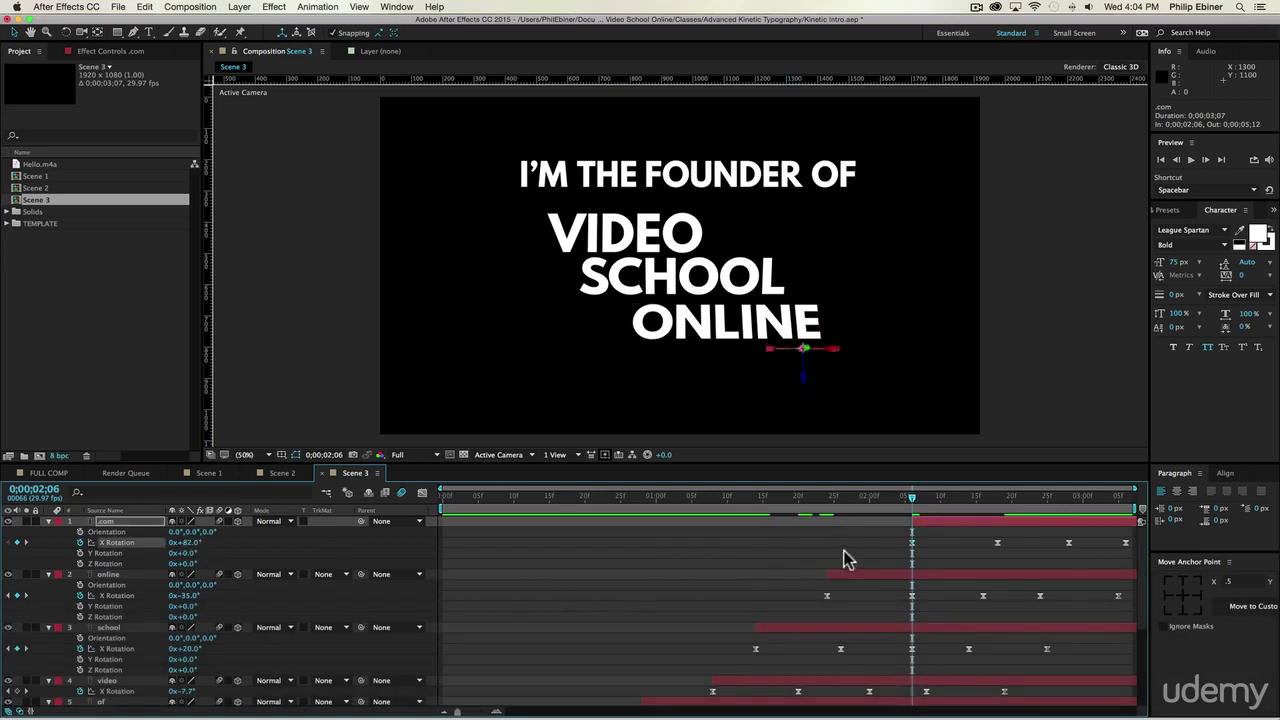
pyautogui.press('0')
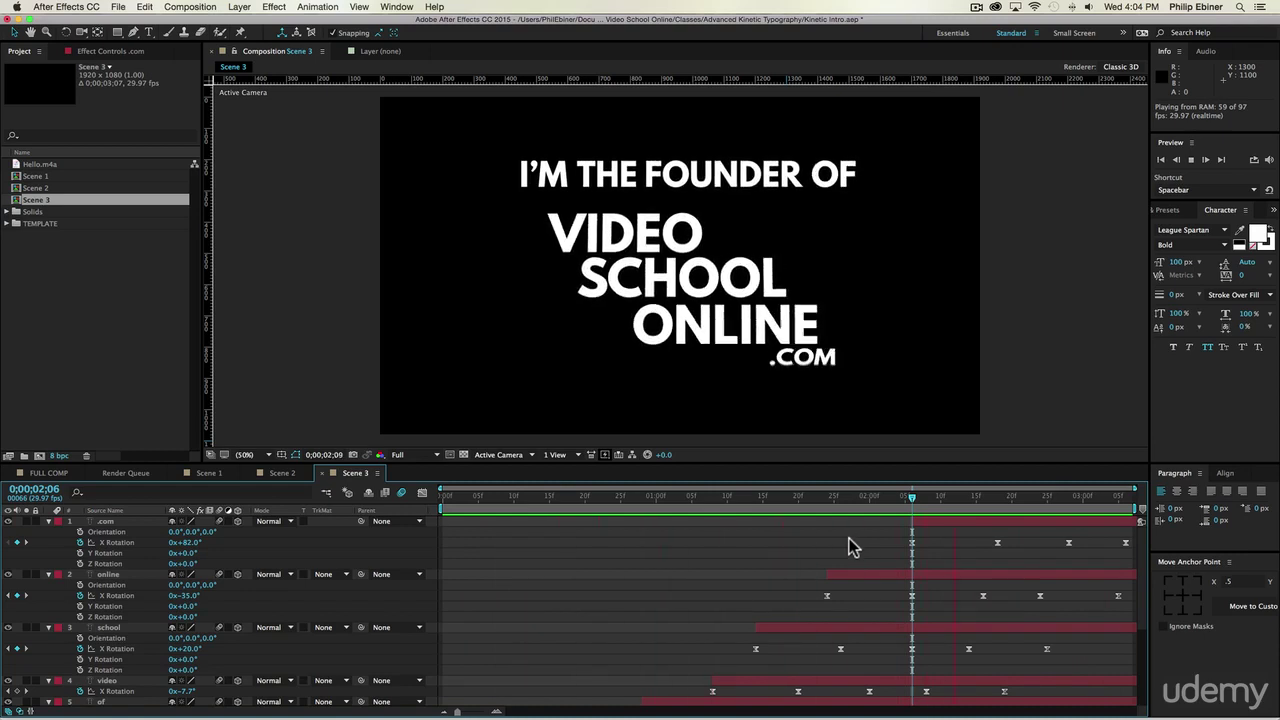
pyautogui.press('0')
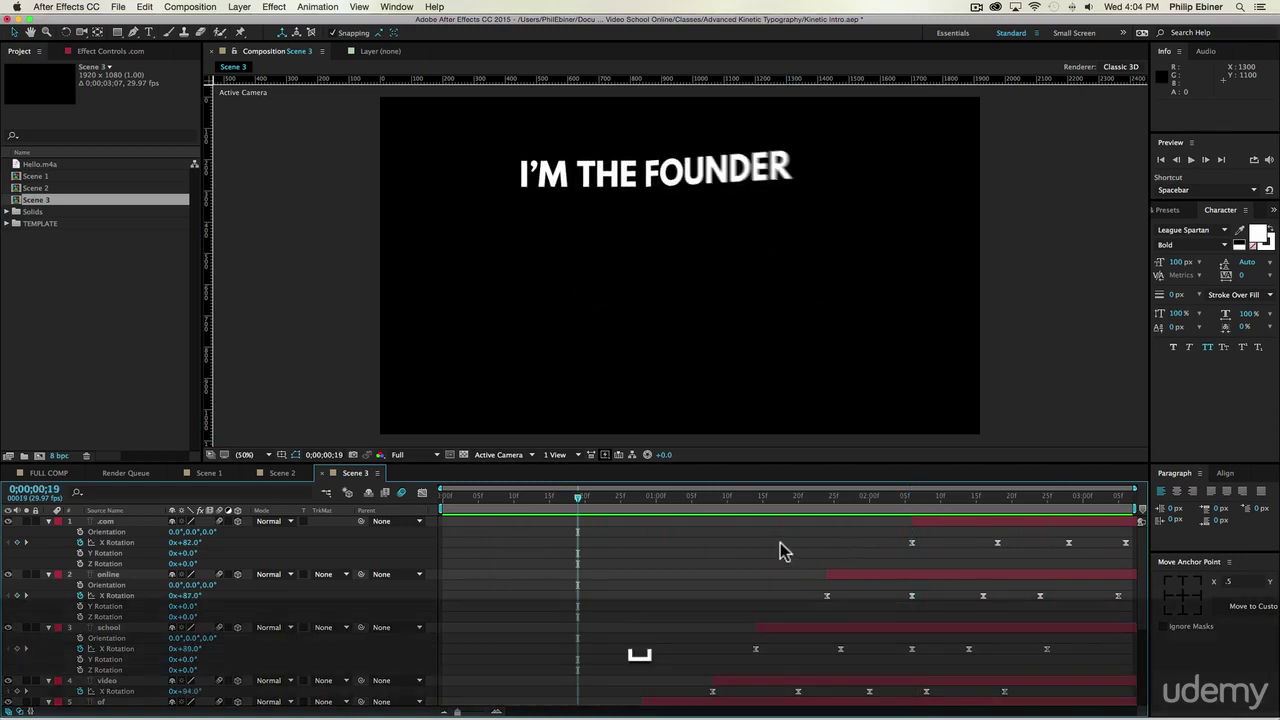
pyautogui.press('0')
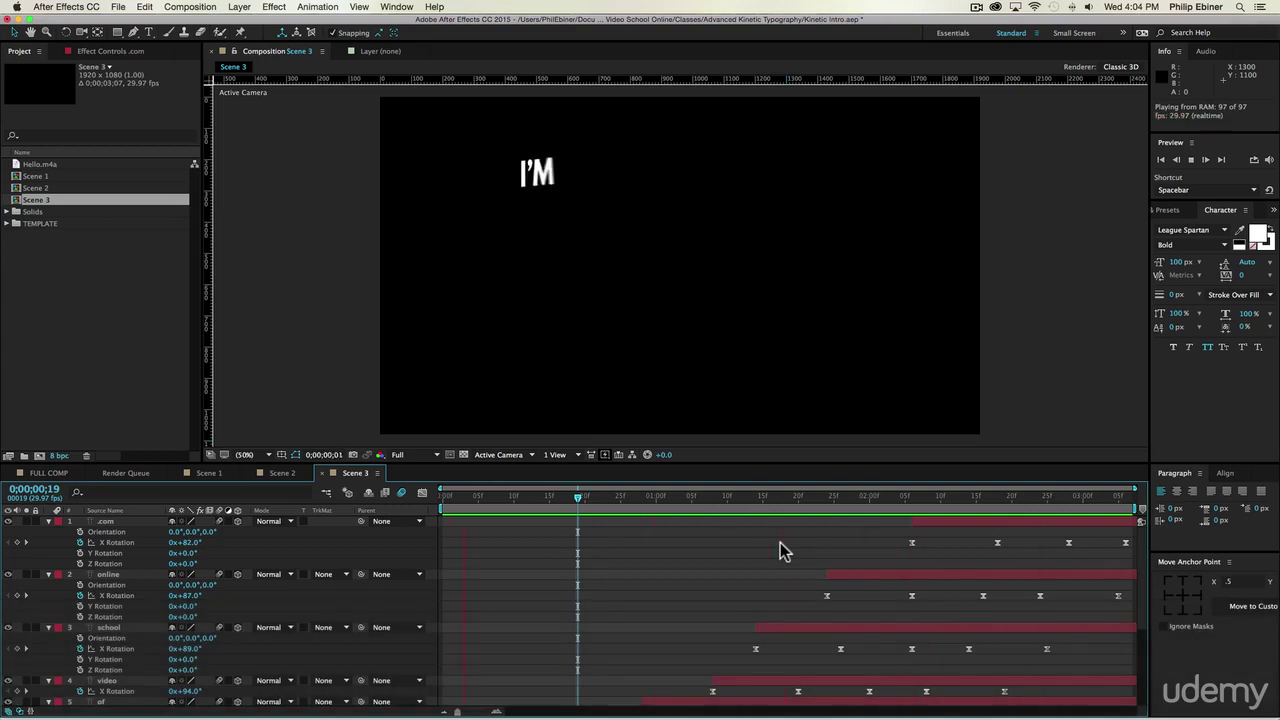
pyautogui.press('space')
pyautogui.scroll(-1, 779, 547)
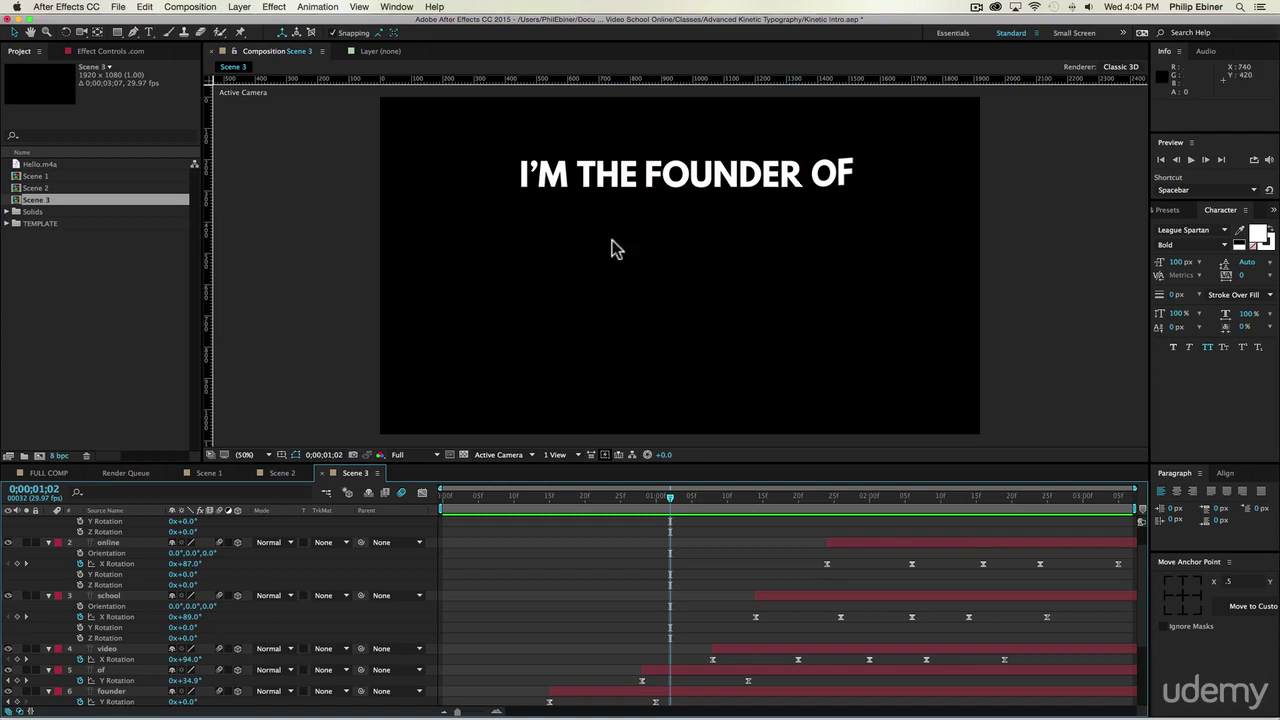
pyautogui.moveTo(834, 500); pyautogui.dragTo(919, 506)
pyautogui.moveTo(186, 586); pyautogui.dragTo(234, 606)
pyautogui.press('super+z')
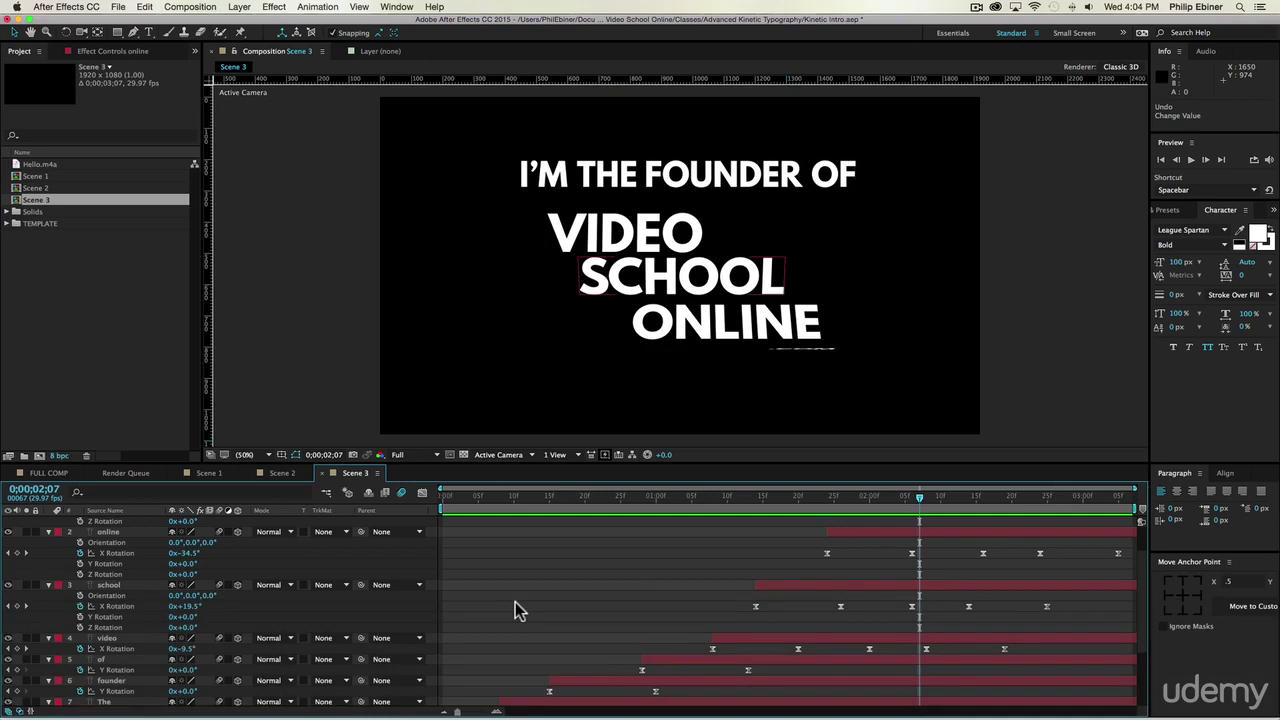
# Preview the complete Scene 3 animation once more against the voice-over.
pyautogui.press('0')
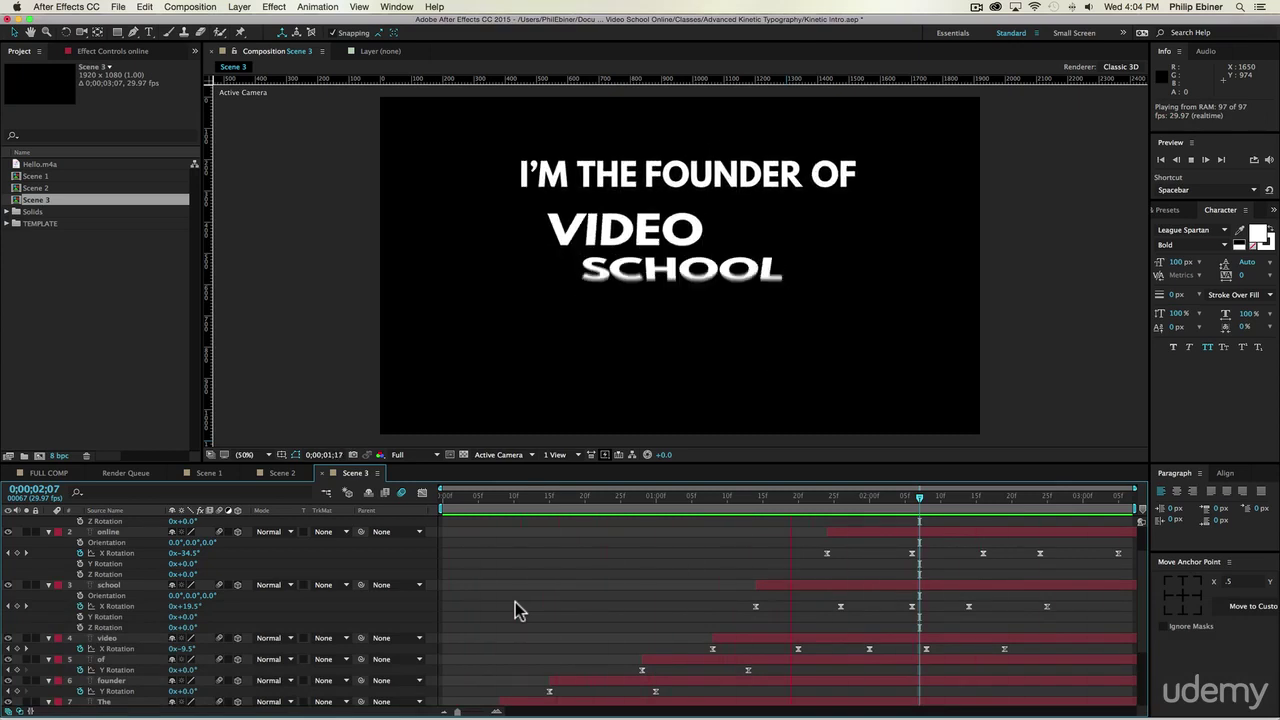
pyautogui.press('space')
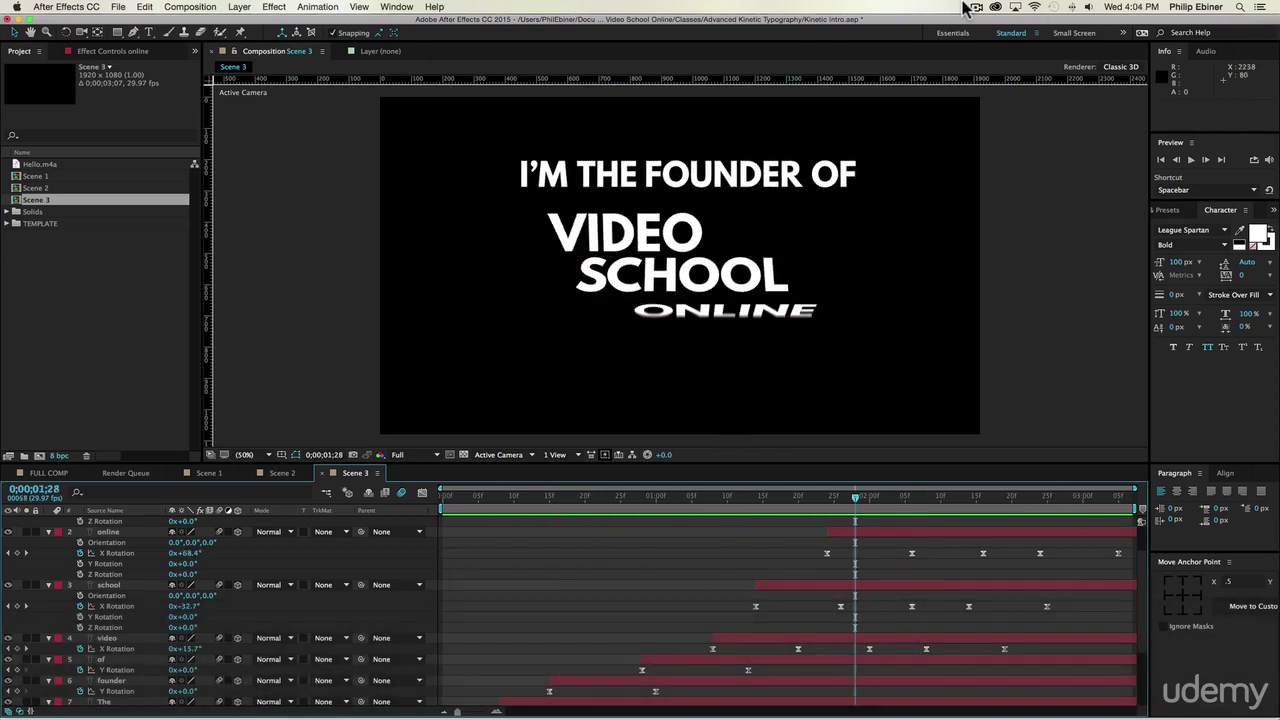
pyautogui.click(975, 7)
pyautogui.click(890, 20)
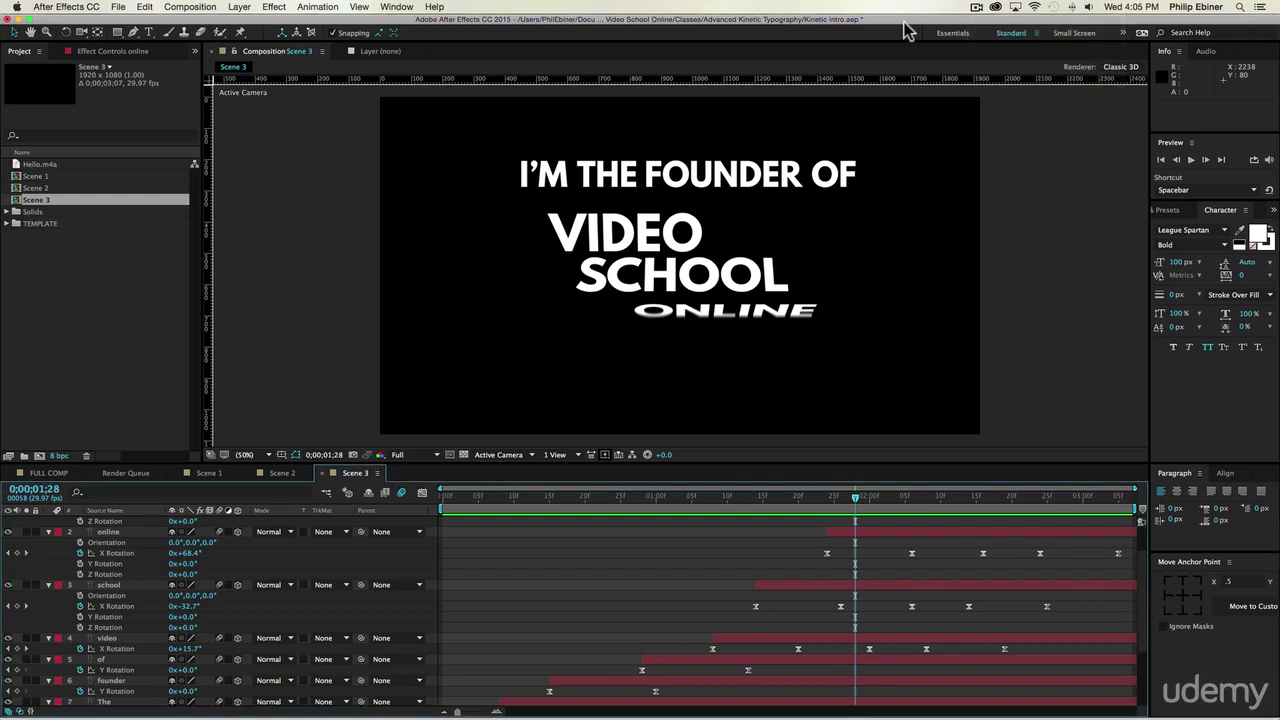